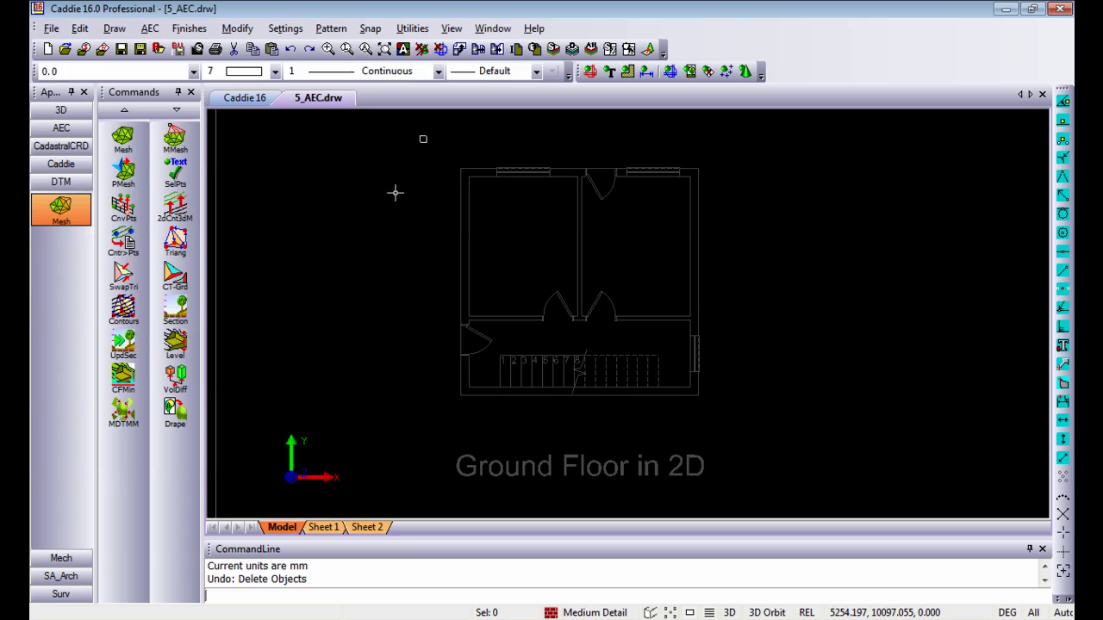
Expand the AEC tool group and zoom in on the ground-floor plan of 5_AEC.drw
{"action": "left_click", "coordinate": [61, 128]}
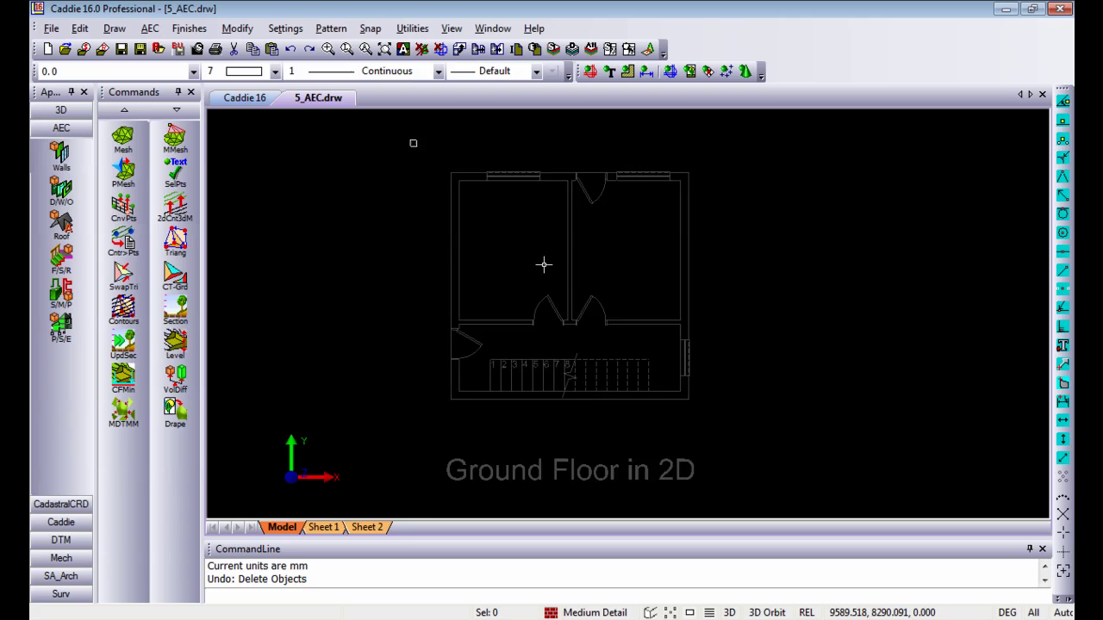
{"action": "scroll", "coordinate": [543, 264], "scroll_direction": "up", "scroll_amount": 1}
{"action": "middle_click_drag", "start_coordinate": [546, 285], "coordinate": [551, 312]}
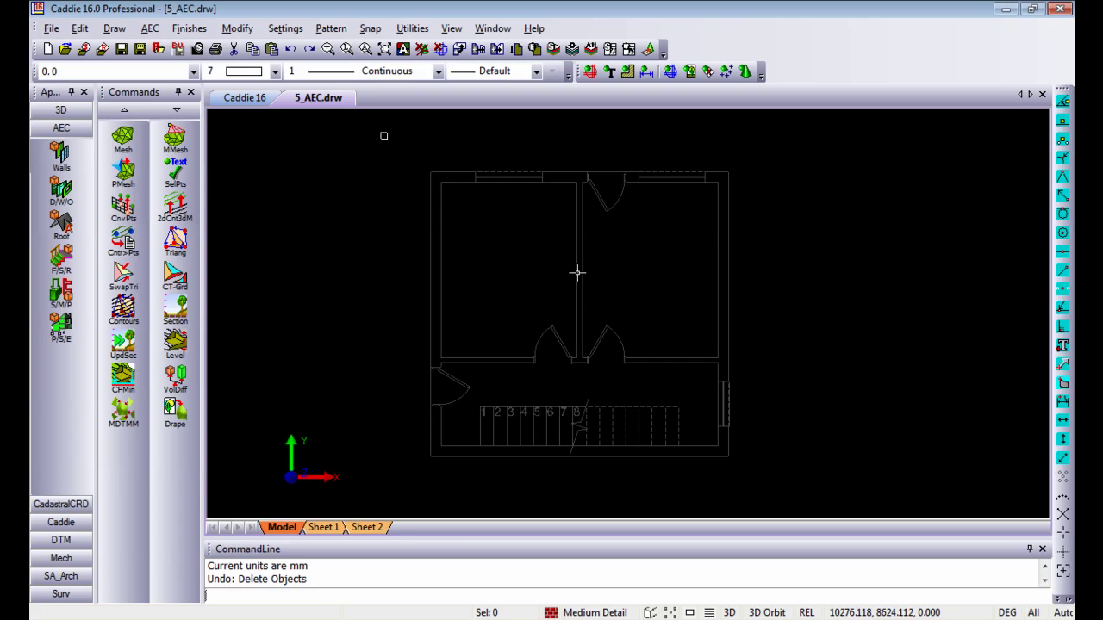
Start the Wall tool and load the Ext 10Plstr-220Brk-10Plstr wall preset
{"action": "left_click", "coordinate": [66, 164]}
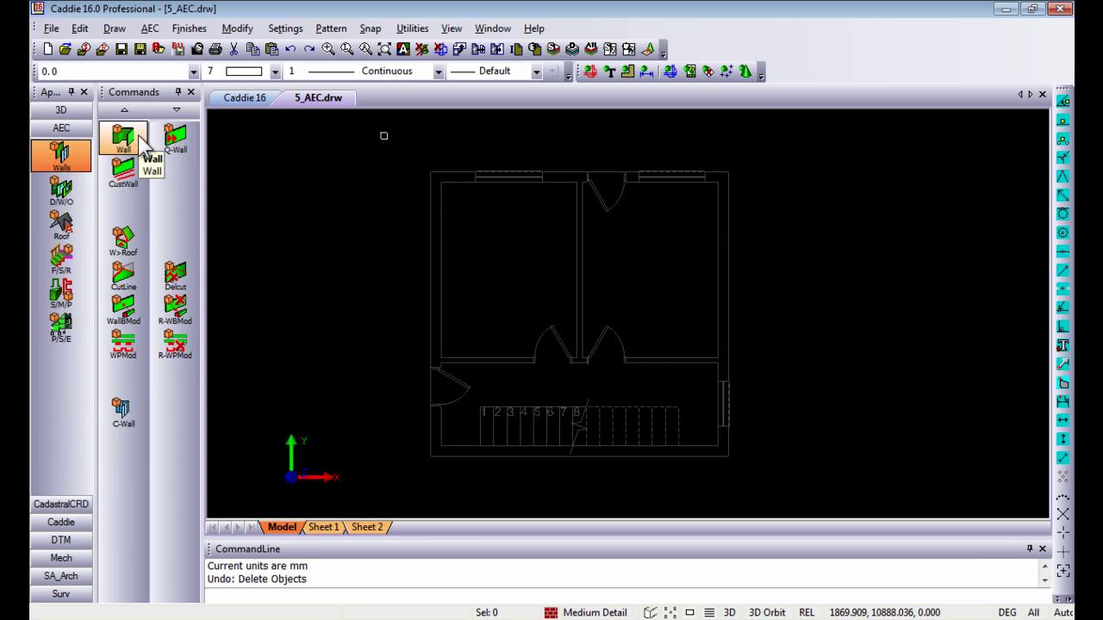
{"action": "left_click", "coordinate": [139, 137]}
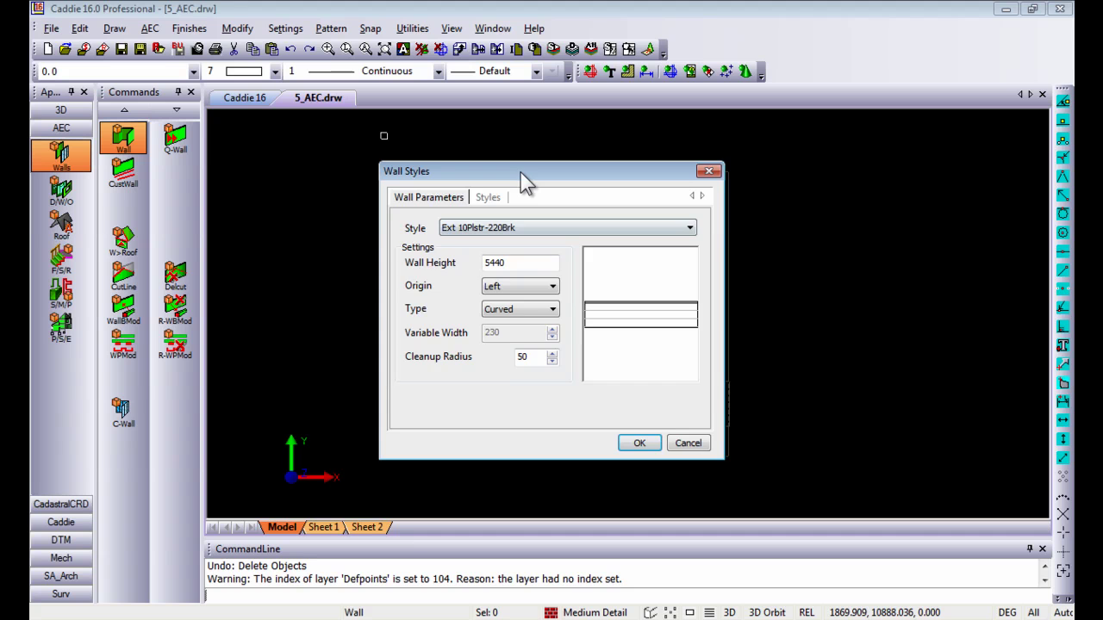
{"action": "left_click_drag", "start_coordinate": [520, 172], "coordinate": [521, 180]}
{"action": "left_click", "coordinate": [495, 207]}
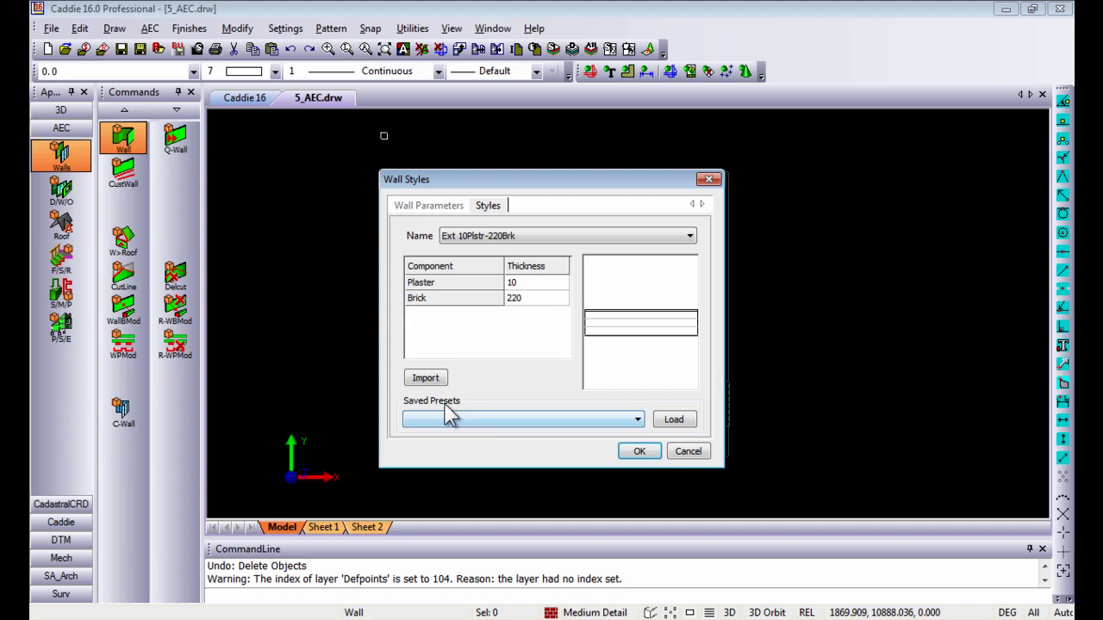
{"action": "left_click", "coordinate": [483, 422]}
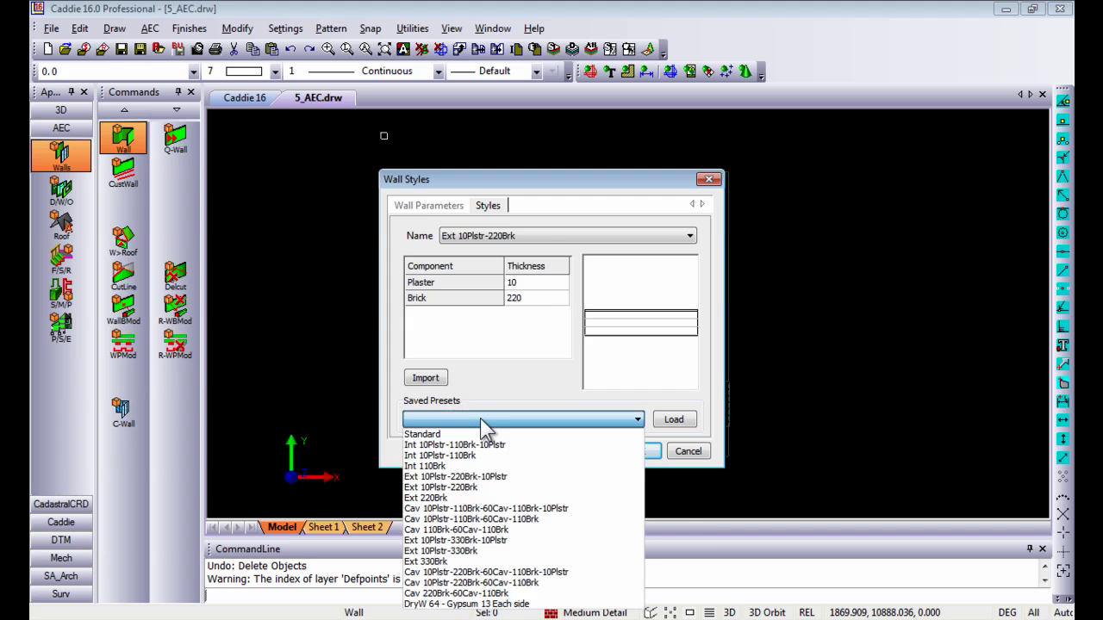
{"action": "left_click", "coordinate": [456, 477]}
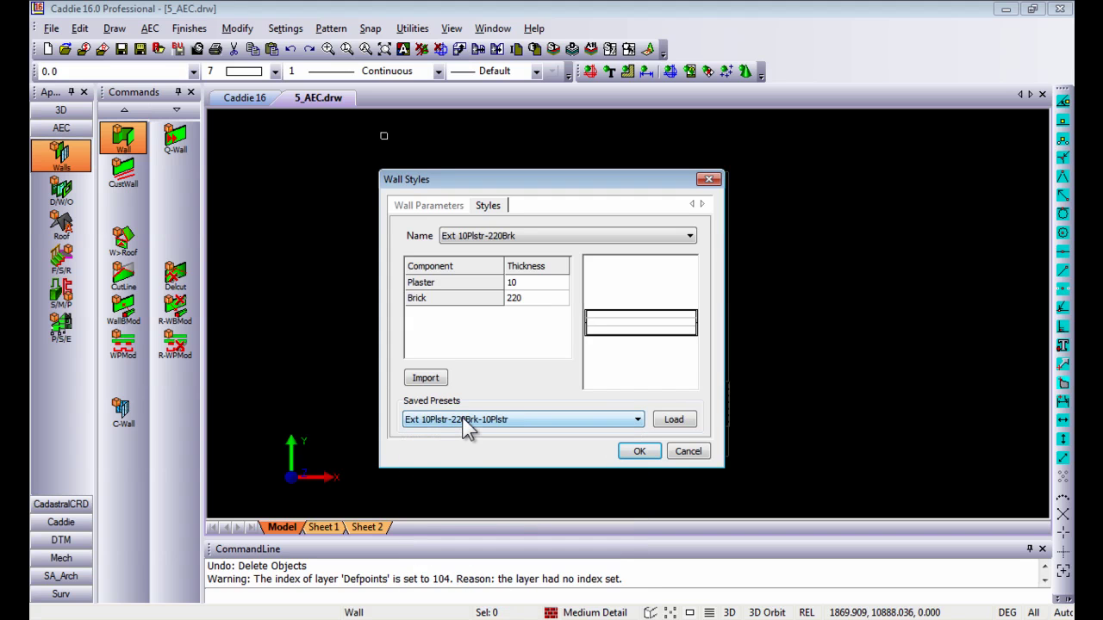
{"action": "left_click", "coordinate": [679, 419]}
{"action": "left_click", "coordinate": [435, 209]}
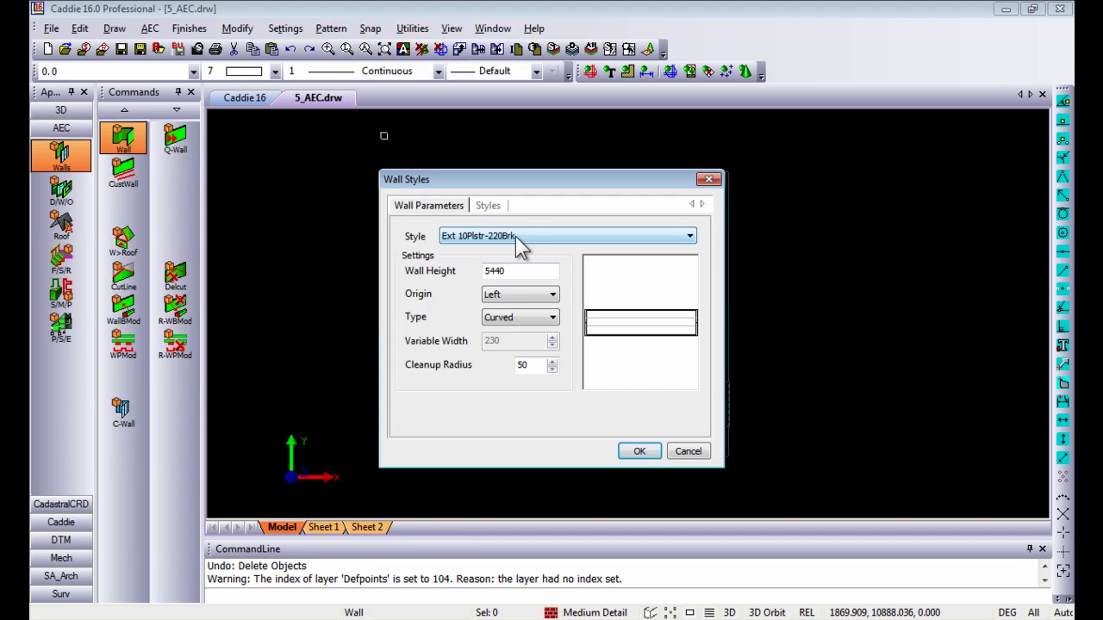
Keep style Ext 10Plstr-220Brk, height 5440, set type to Straight, and confirm
{"action": "left_click", "coordinate": [500, 239]}
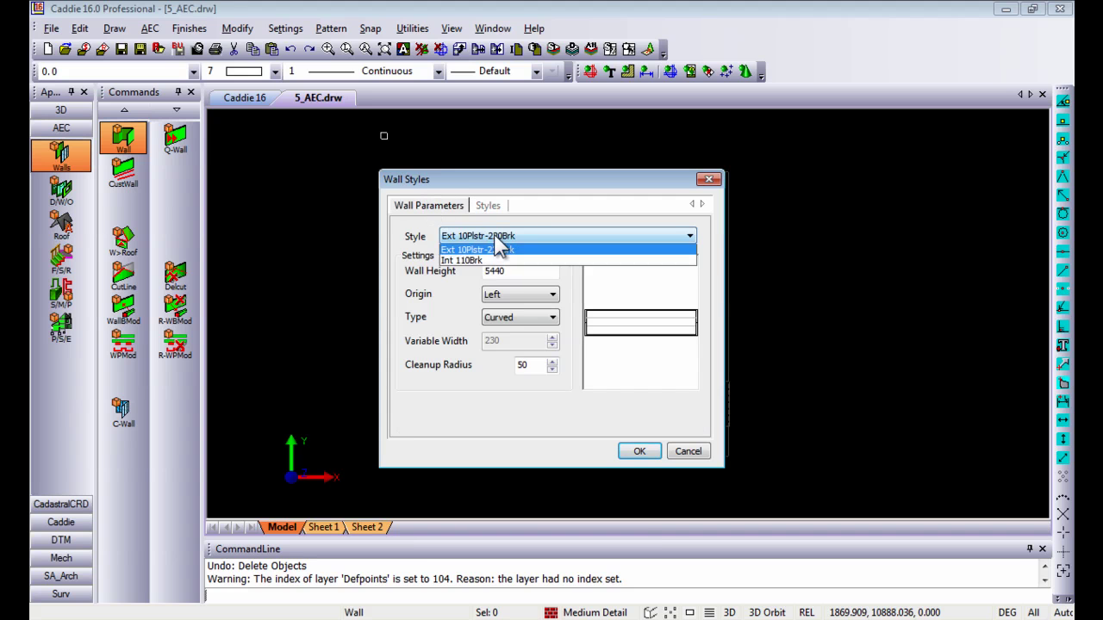
{"action": "left_click", "coordinate": [488, 262]}
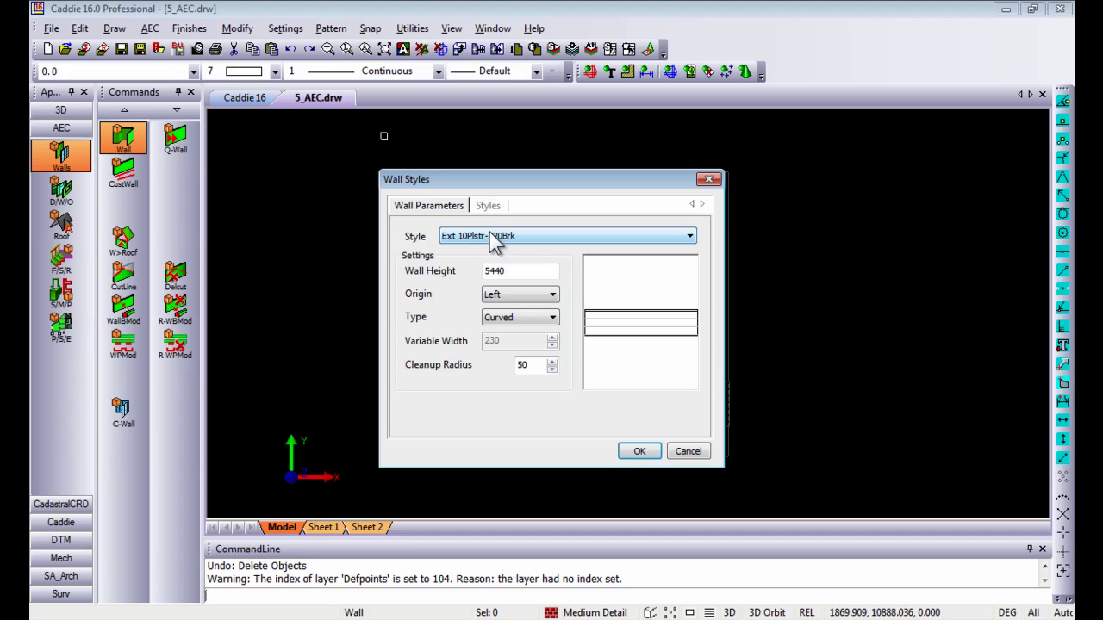
{"action": "left_click_drag", "start_coordinate": [519, 271], "coordinate": [477, 271]}
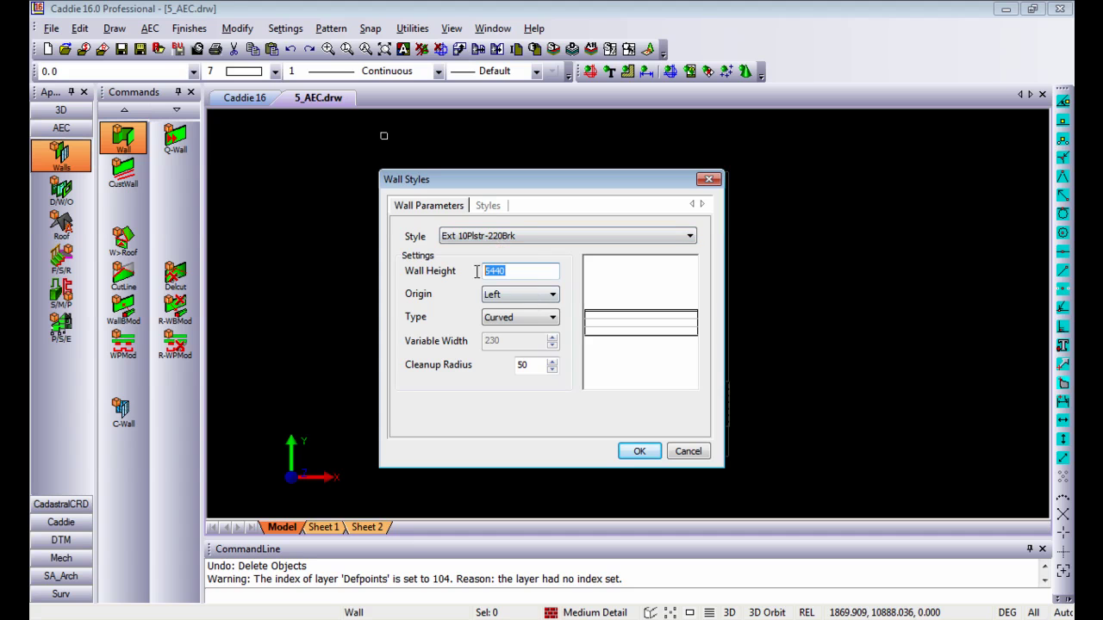
{"action": "left_click", "coordinate": [517, 317]}
{"action": "left_click", "coordinate": [517, 342]}
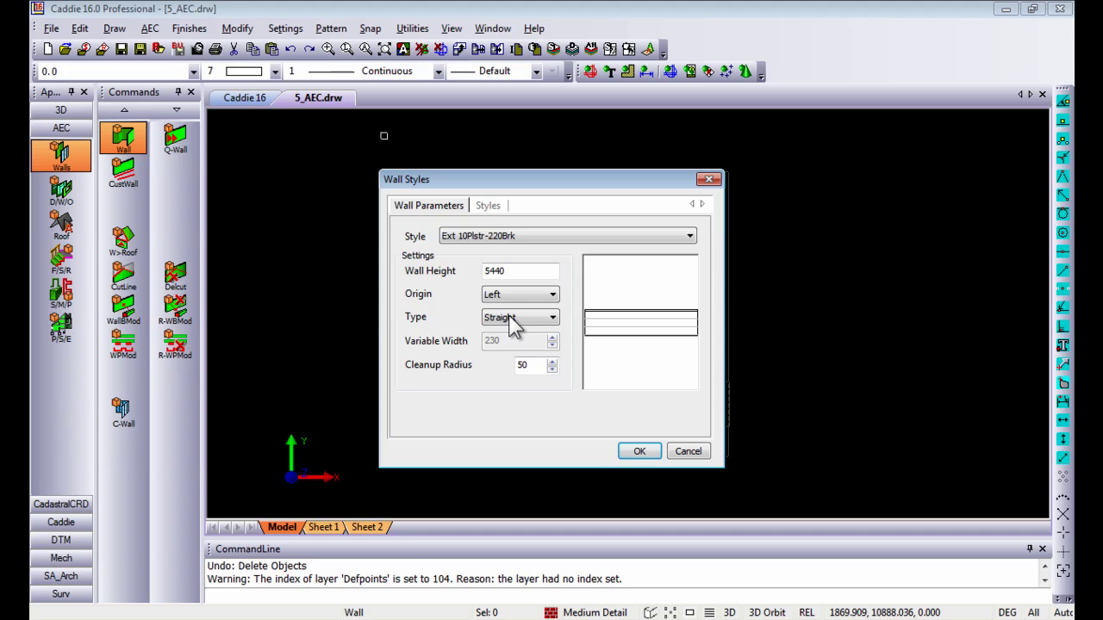
{"action": "left_click", "coordinate": [515, 320]}
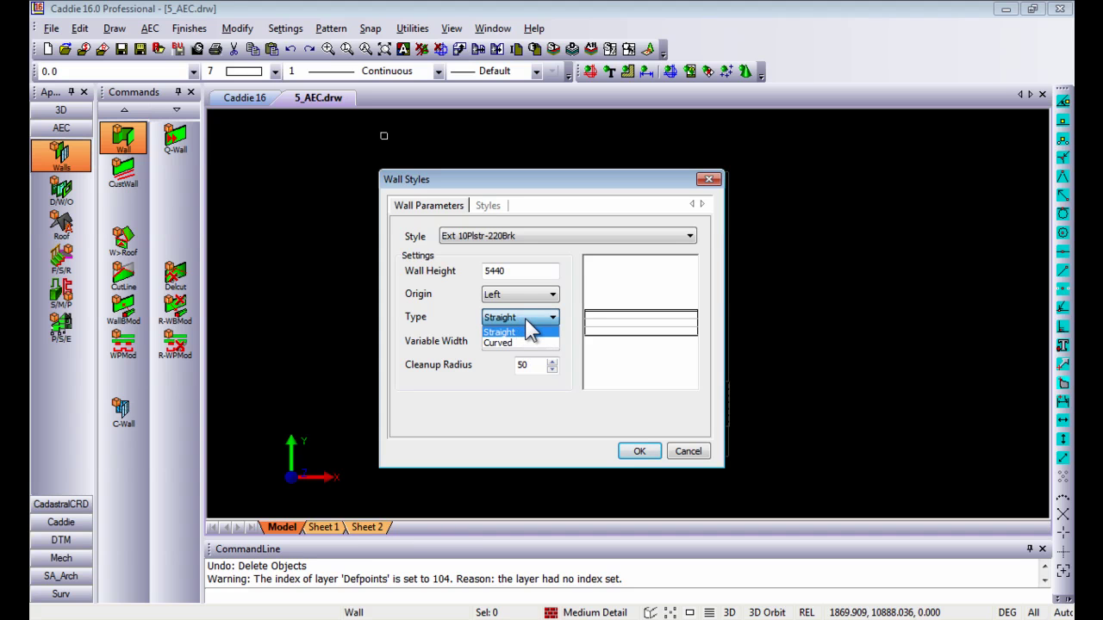
{"action": "left_click", "coordinate": [527, 319]}
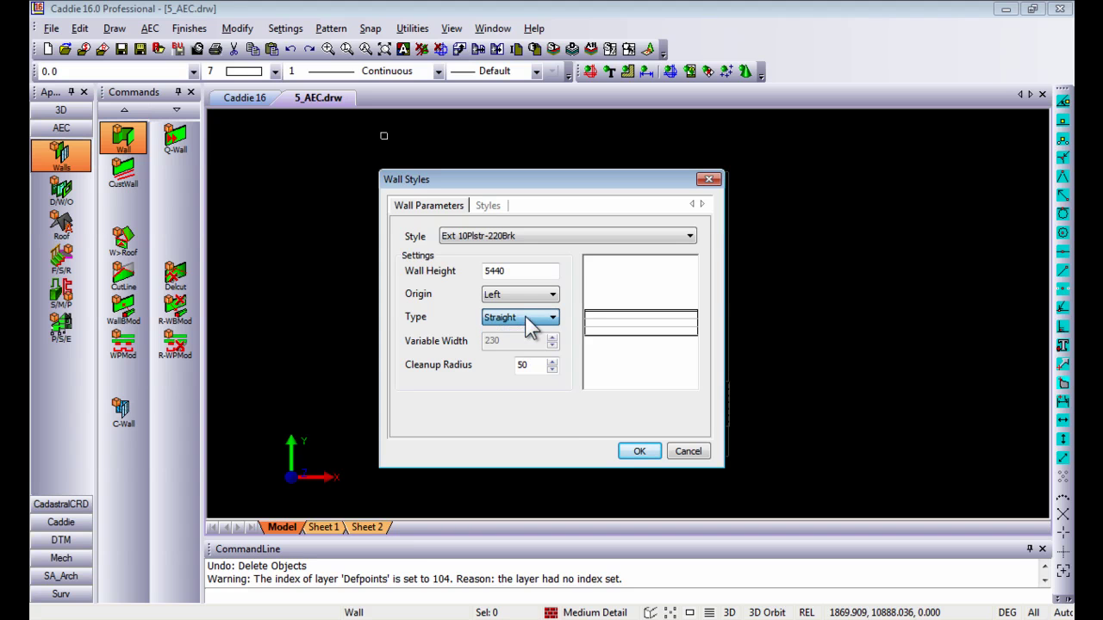
{"action": "left_click", "coordinate": [639, 451]}
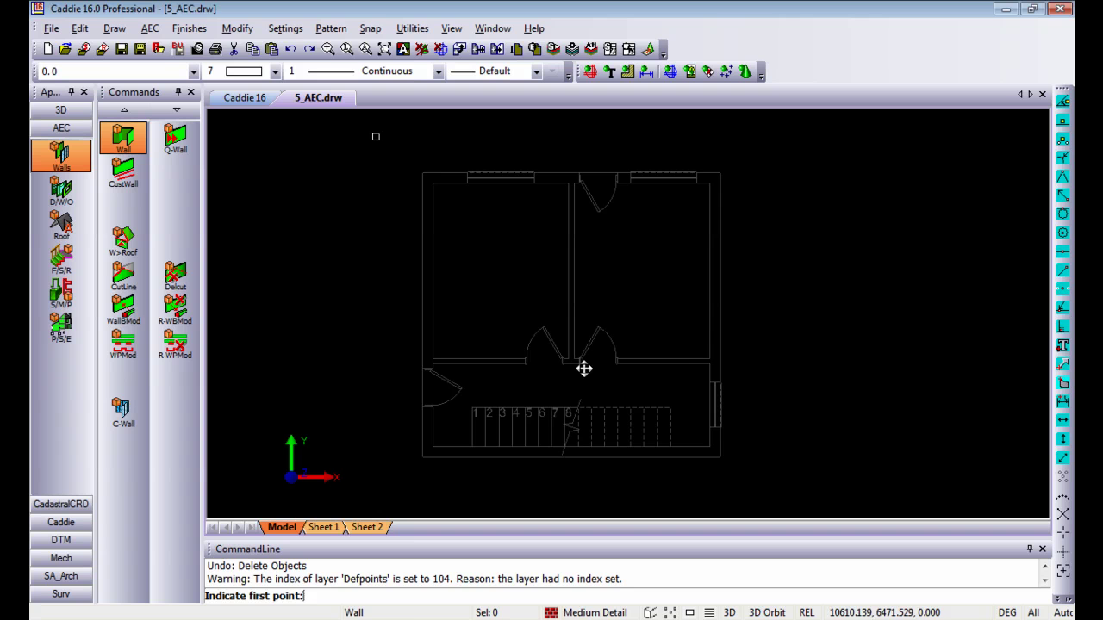
With Auto Snap on, draw walls through the bottom-left, top-left, top-right, bottom-right corners and back
{"action": "right_click", "coordinate": [532, 292]}
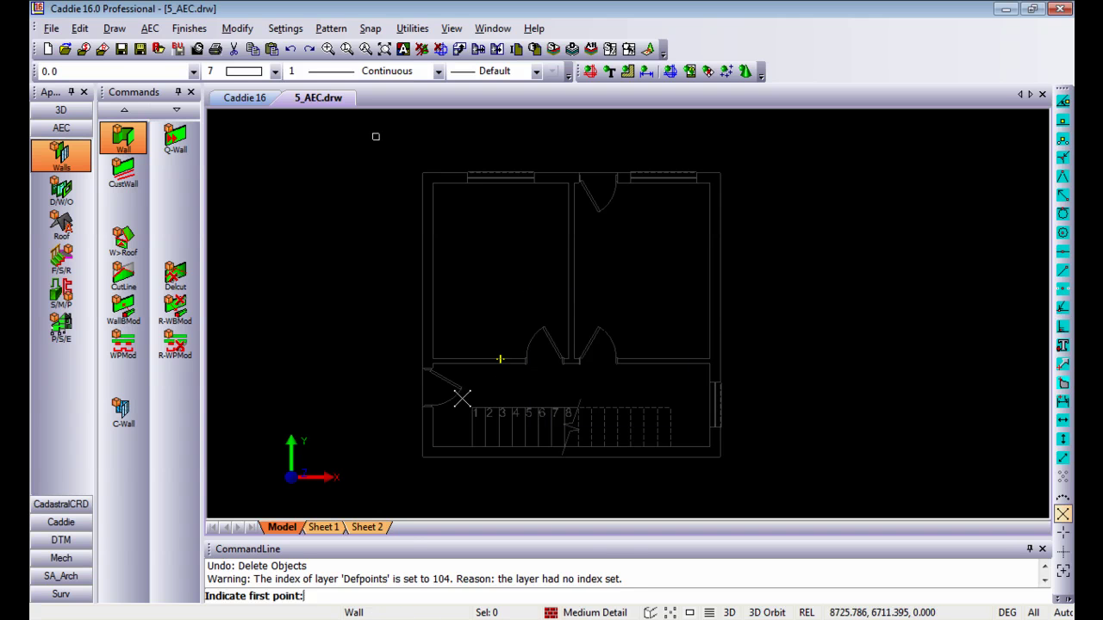
{"action": "left_click", "coordinate": [584, 337]}
{"action": "left_click", "coordinate": [412, 455]}
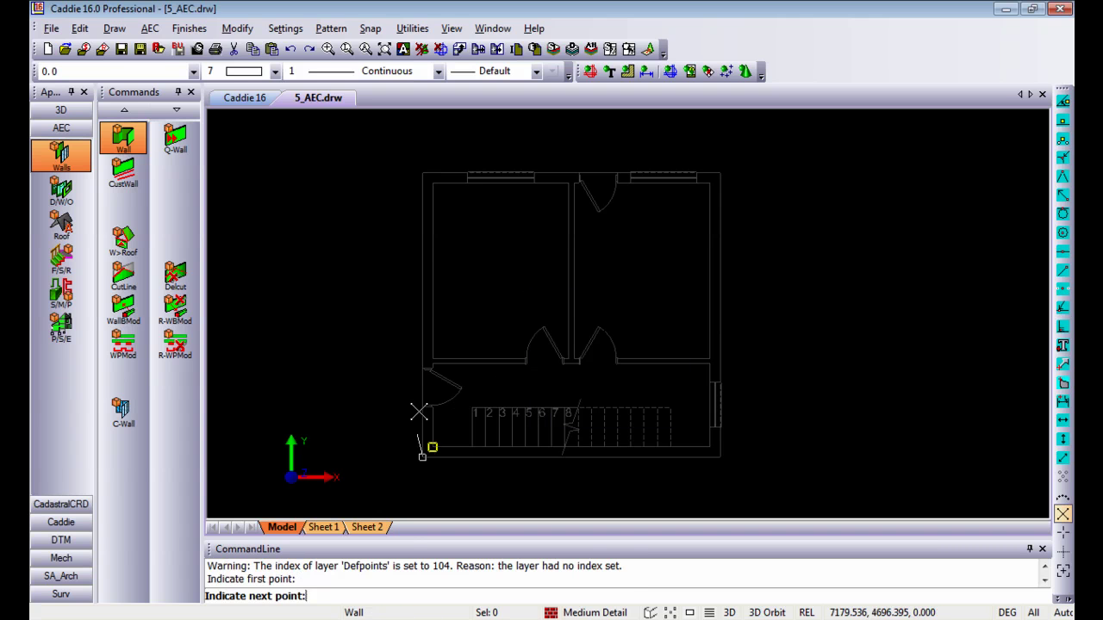
{"action": "left_click", "coordinate": [419, 166]}
{"action": "left_click", "coordinate": [719, 173]}
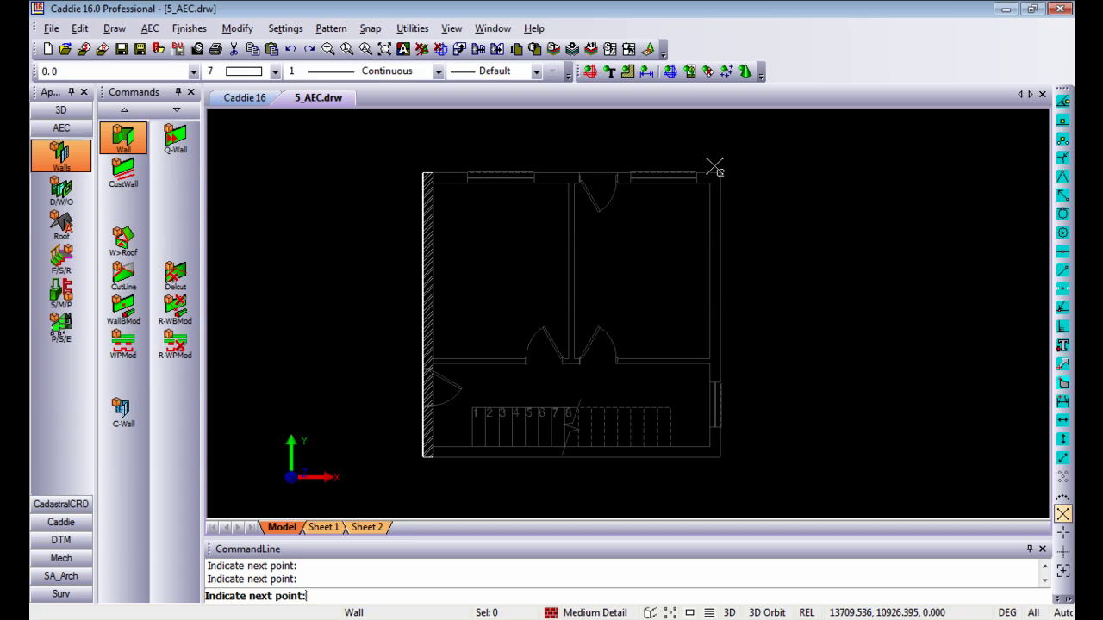
{"action": "left_click", "coordinate": [719, 456]}
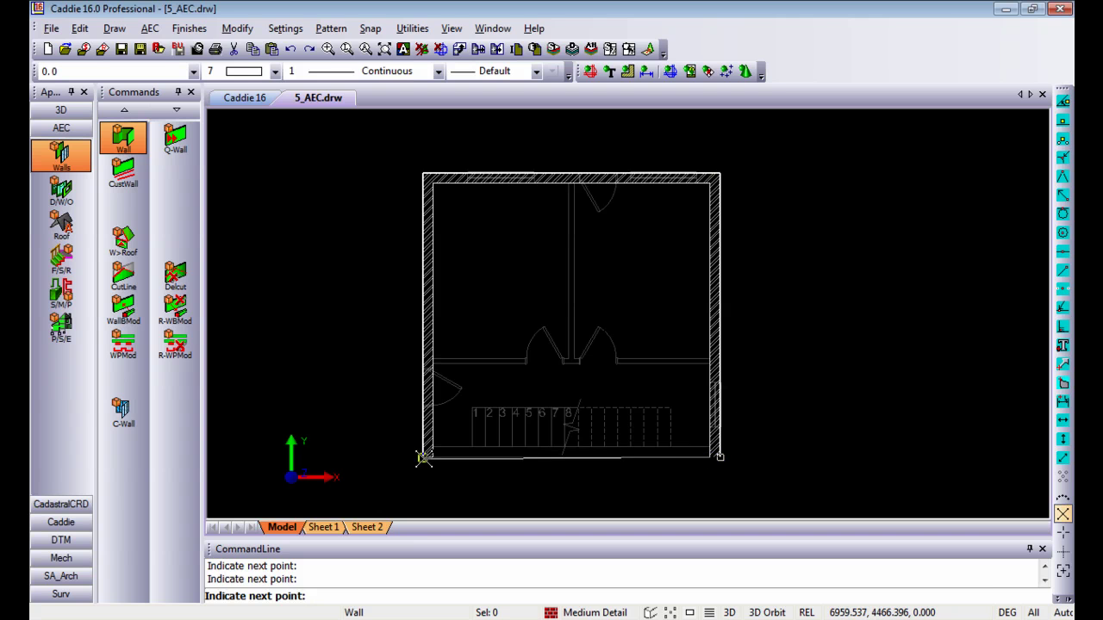
{"action": "scroll", "coordinate": [422, 454], "scroll_direction": "up", "scroll_amount": 3}
{"action": "left_click", "coordinate": [423, 454]}
{"action": "scroll", "coordinate": [376, 433], "scroll_direction": "down", "scroll_amount": 4}
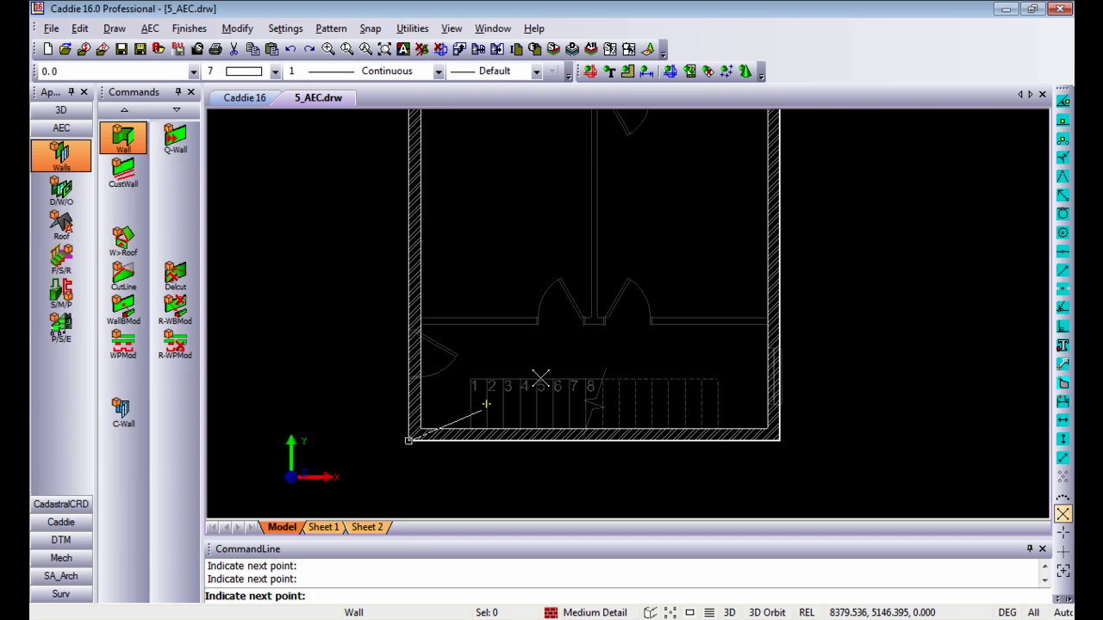
{"action": "middle_click_drag", "start_coordinate": [588, 382], "coordinate": [561, 411]}
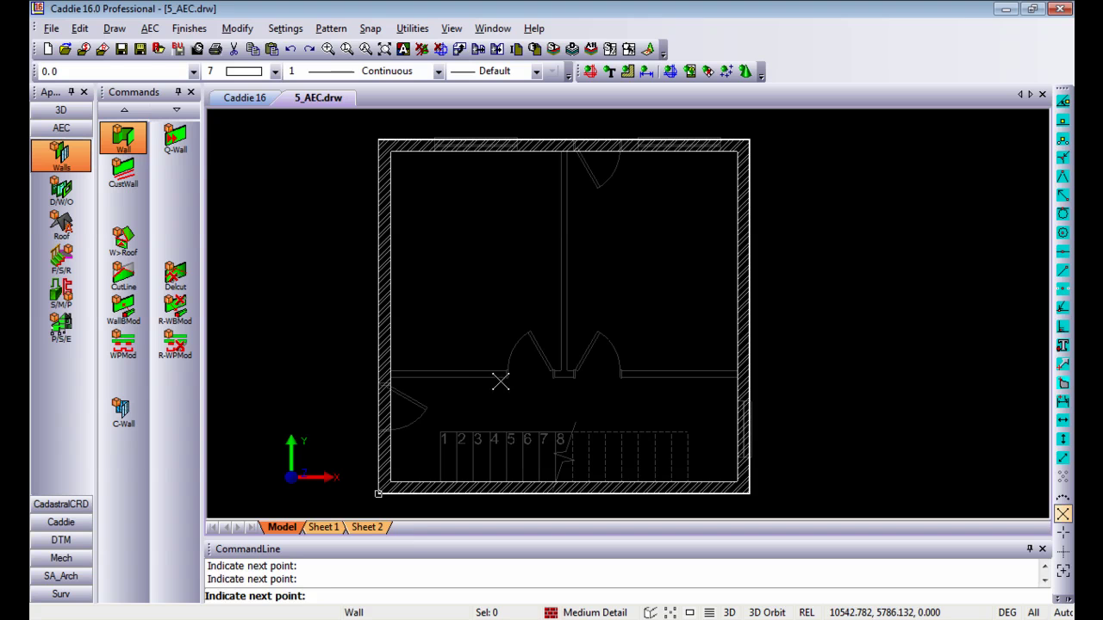
Switch the wall settings to the Int 110Brk style, keeping Straight type
{"action": "left_click", "coordinate": [123, 137]}
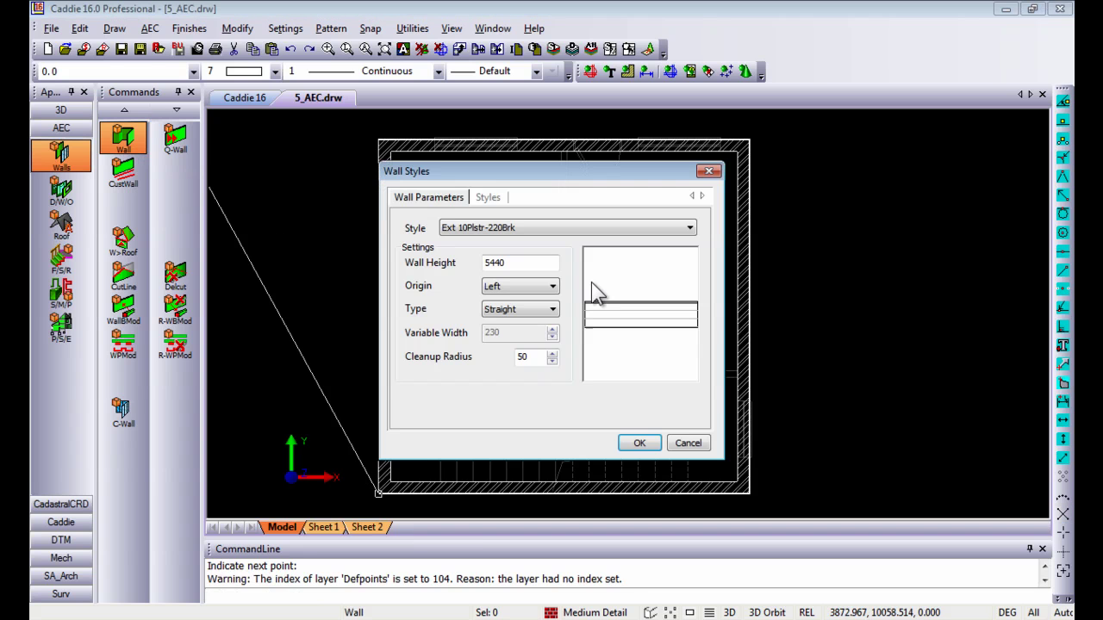
{"action": "left_click", "coordinate": [504, 228]}
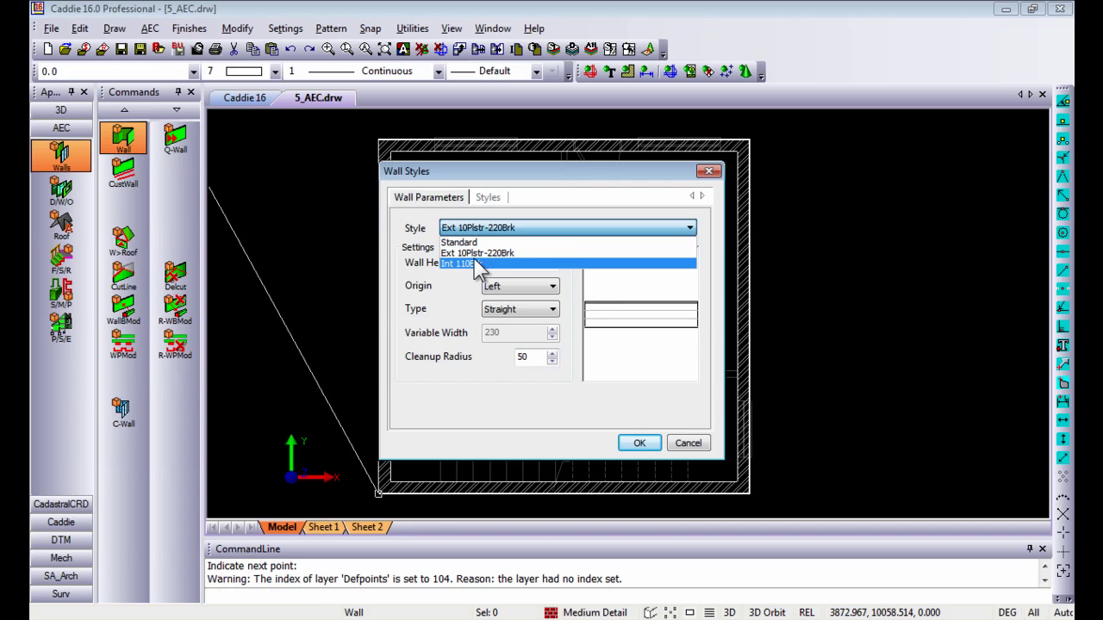
{"action": "left_click", "coordinate": [473, 263]}
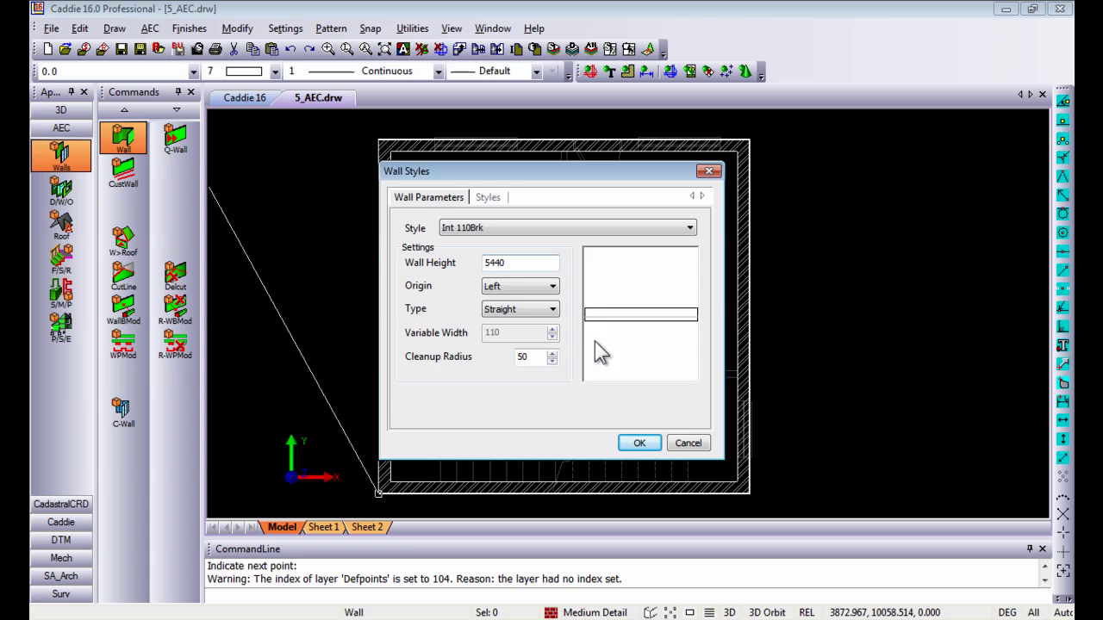
{"action": "left_click", "coordinate": [515, 312]}
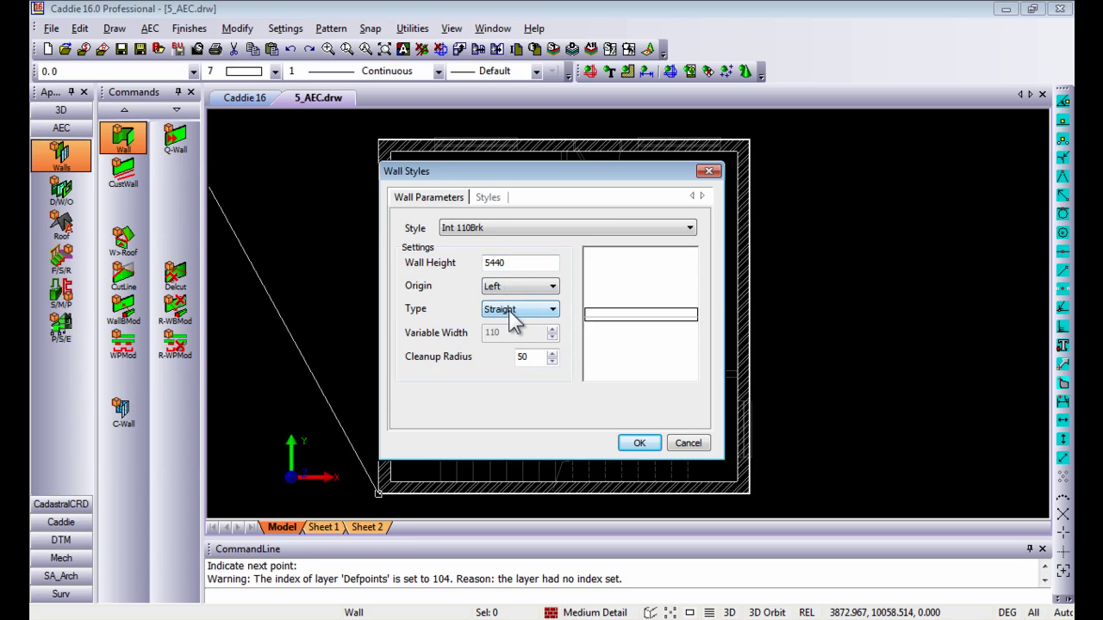
{"action": "left_click", "coordinate": [640, 443]}
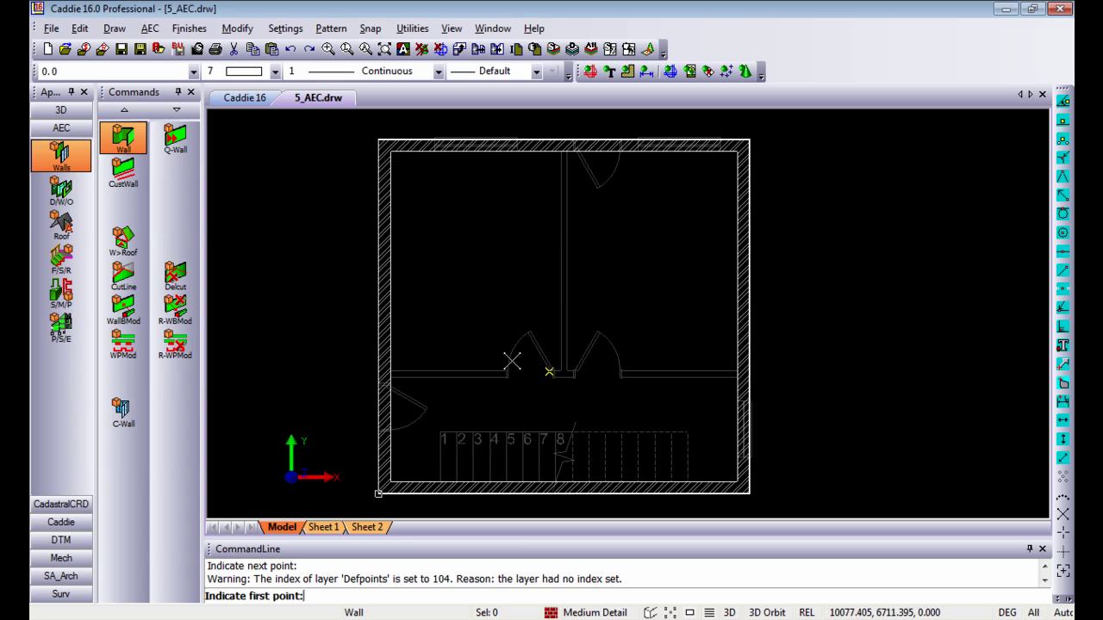
Draw an interior wall across the house from the left outer wall to the right
{"action": "left_click", "coordinate": [407, 358]}
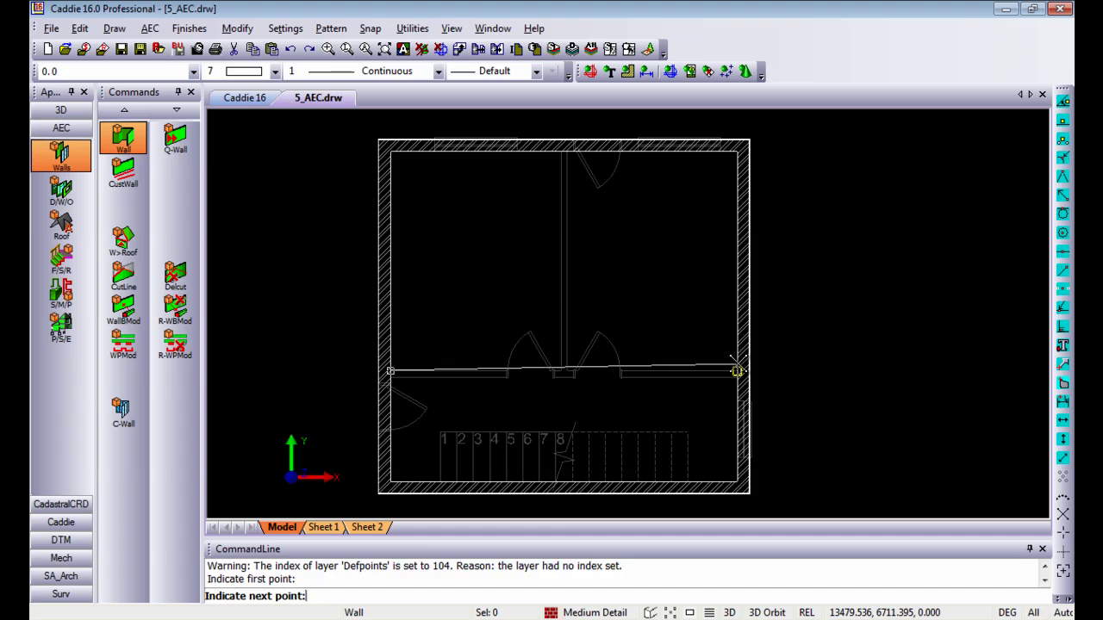
{"action": "left_click", "coordinate": [738, 371]}
{"action": "left_click", "coordinate": [607, 389]}
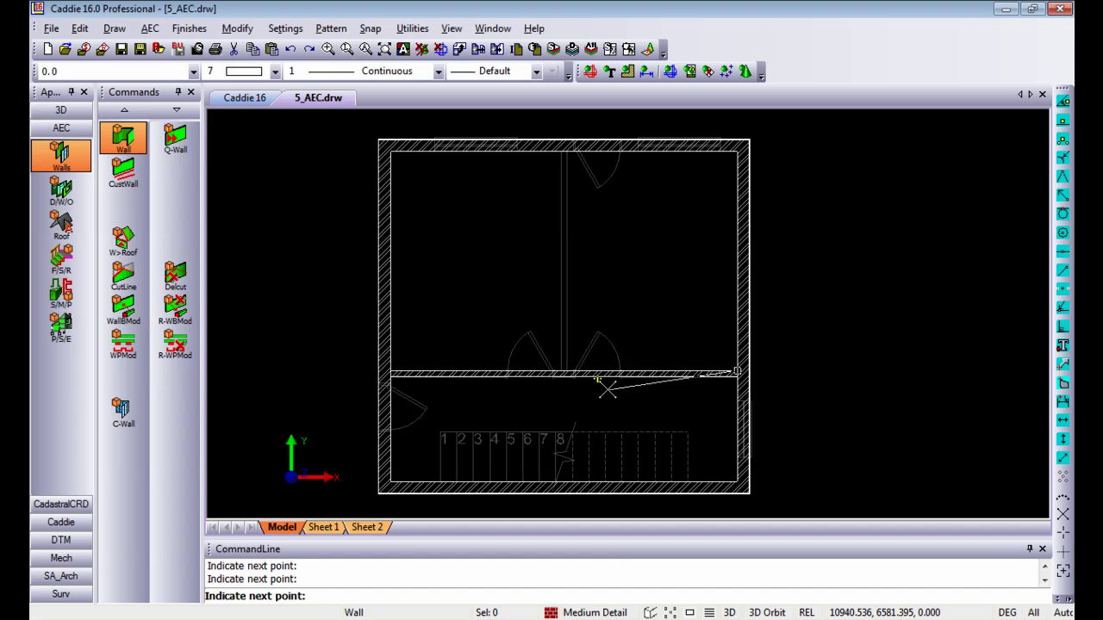
{"action": "right_click", "coordinate": [607, 389]}
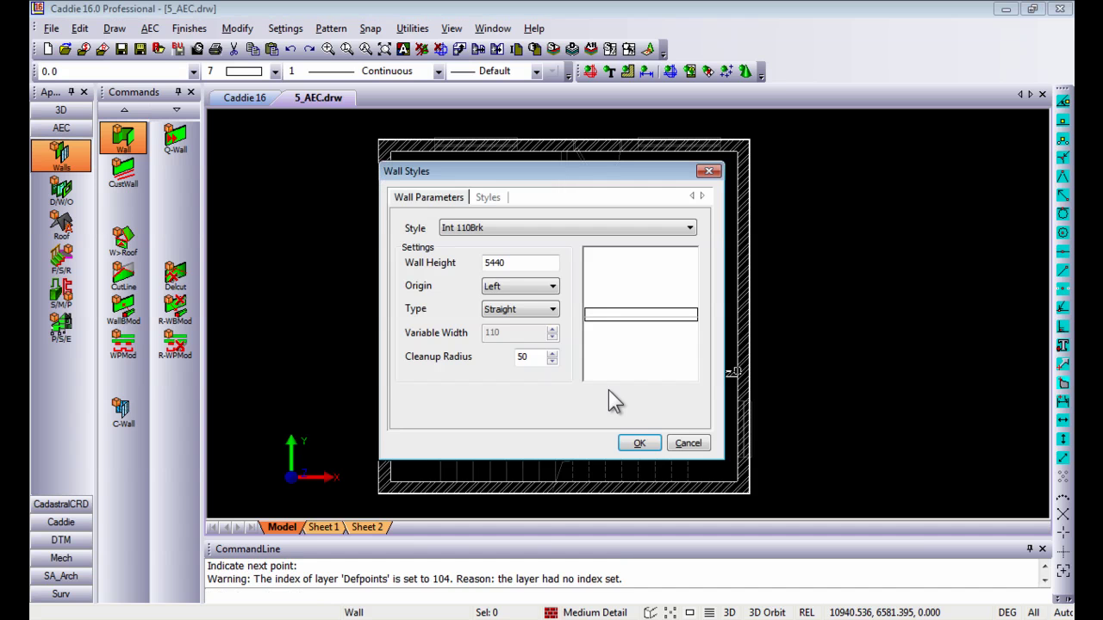
{"action": "left_click", "coordinate": [638, 445]}
Draw a vertical partition from the cross wall up to the top wall
{"action": "left_click", "coordinate": [560, 372]}
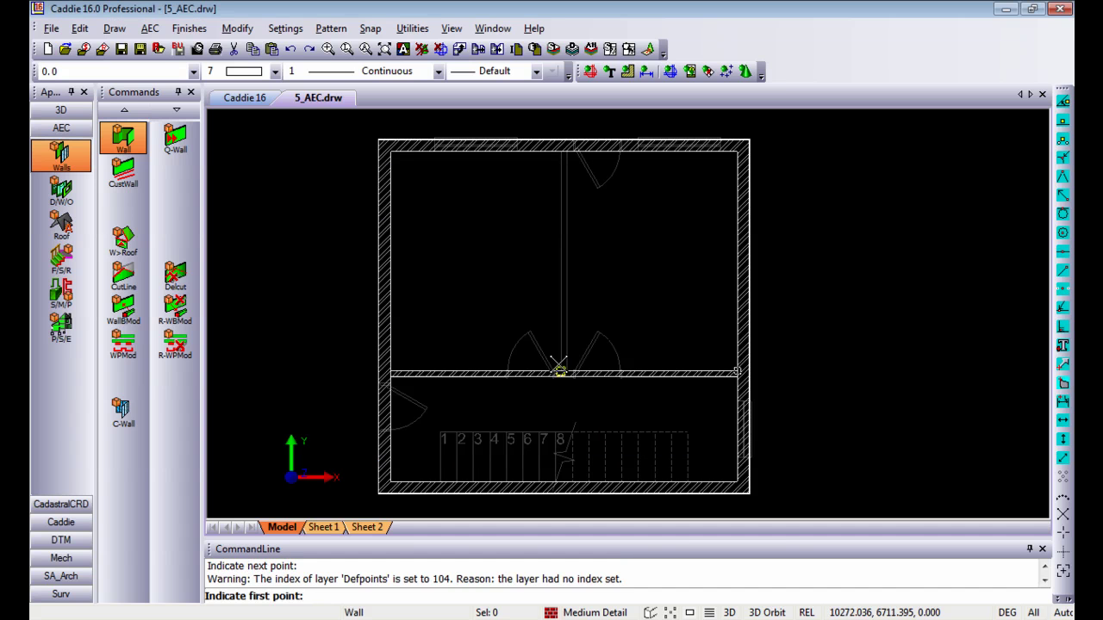
{"action": "left_click", "coordinate": [561, 152]}
{"action": "right_click", "coordinate": [640, 241]}
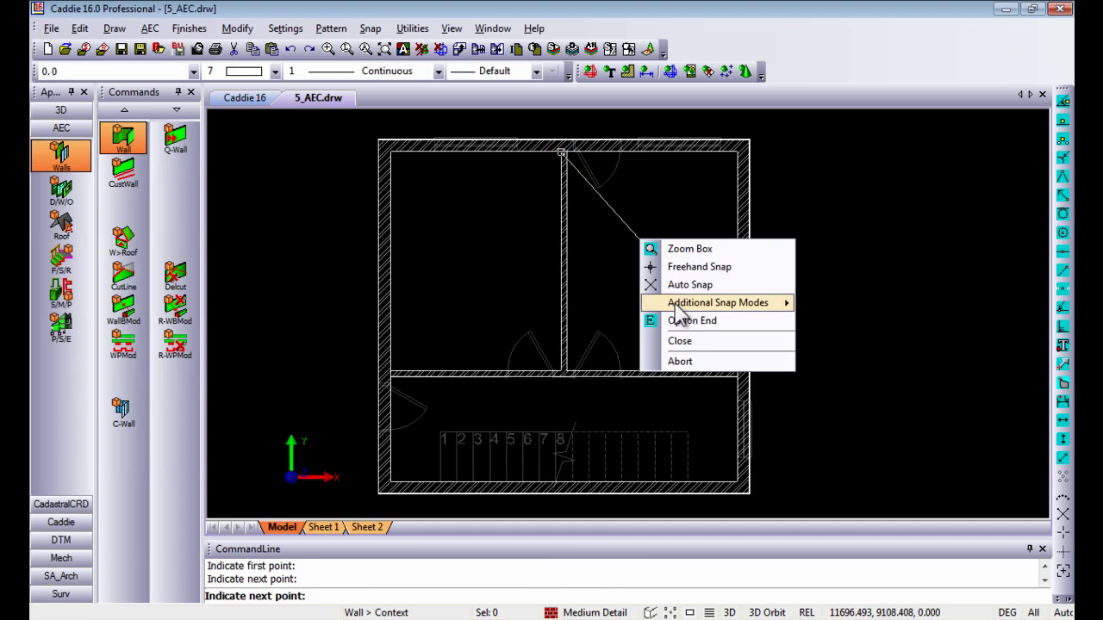
{"action": "left_click", "coordinate": [705, 324]}
{"action": "middle_click_drag", "start_coordinate": [636, 300], "coordinate": [657, 300]}
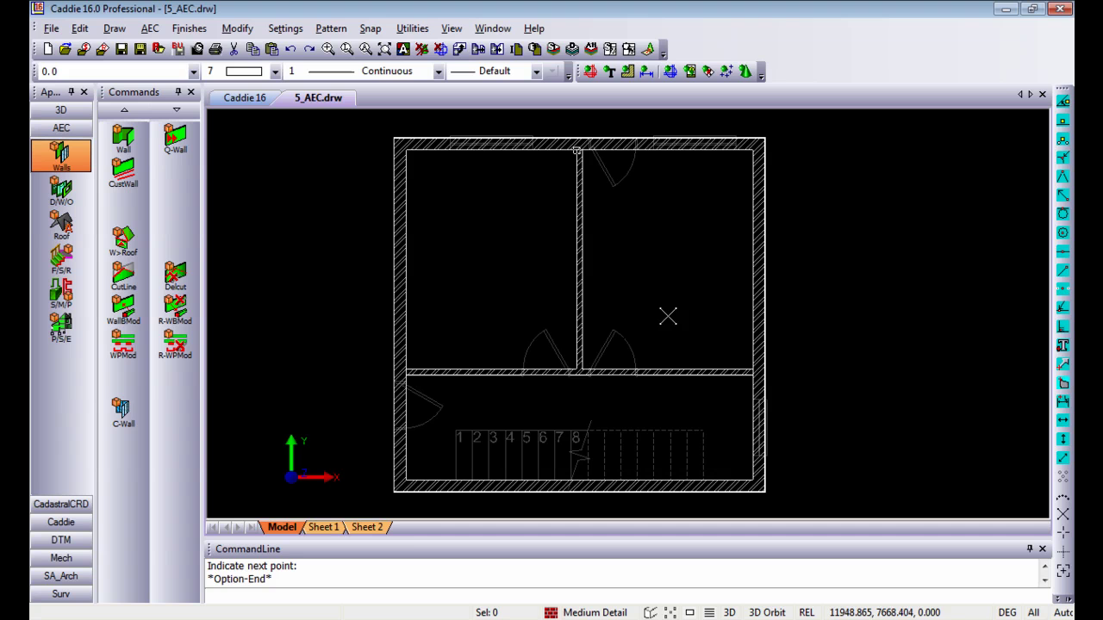
Configure windows with the Awning - Double style and head height 2125
{"action": "left_click", "coordinate": [82, 197]}
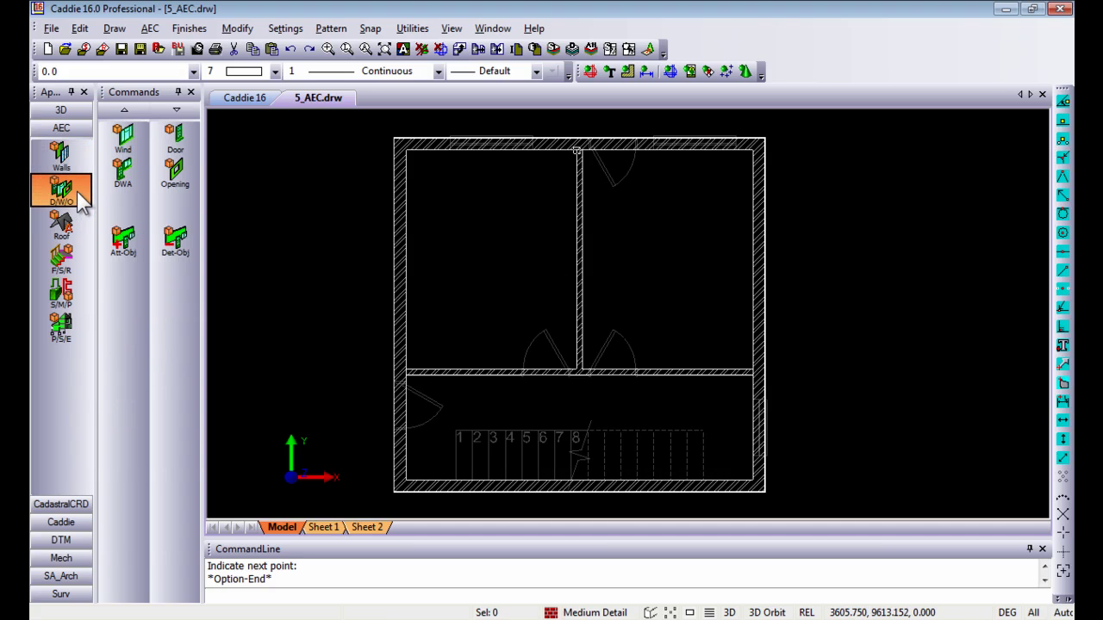
{"action": "left_click", "coordinate": [128, 138]}
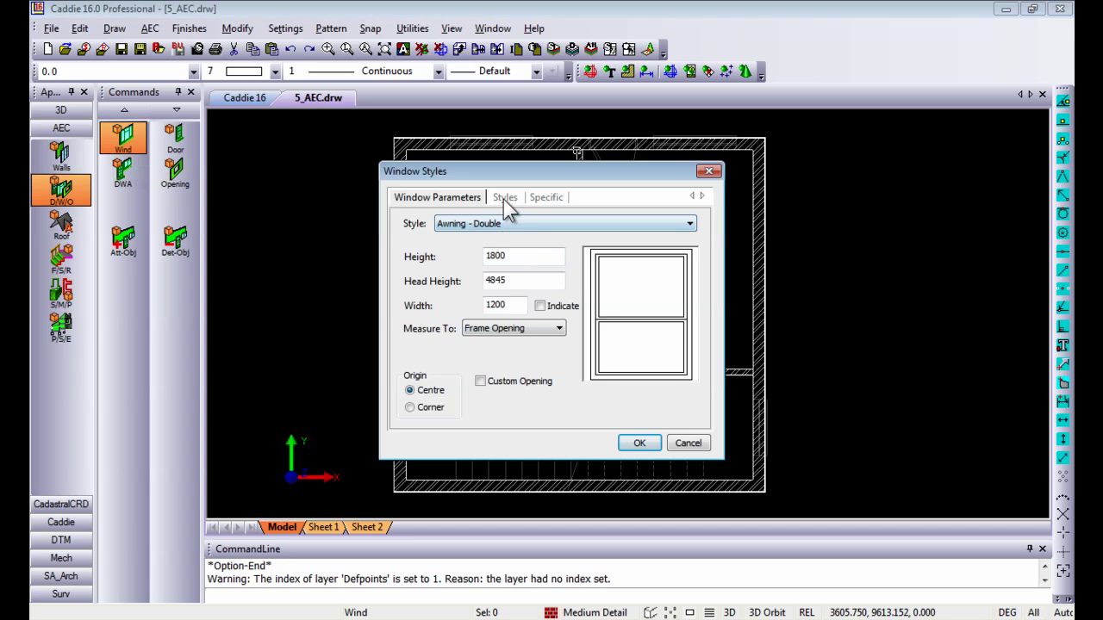
{"action": "left_click", "coordinate": [487, 226]}
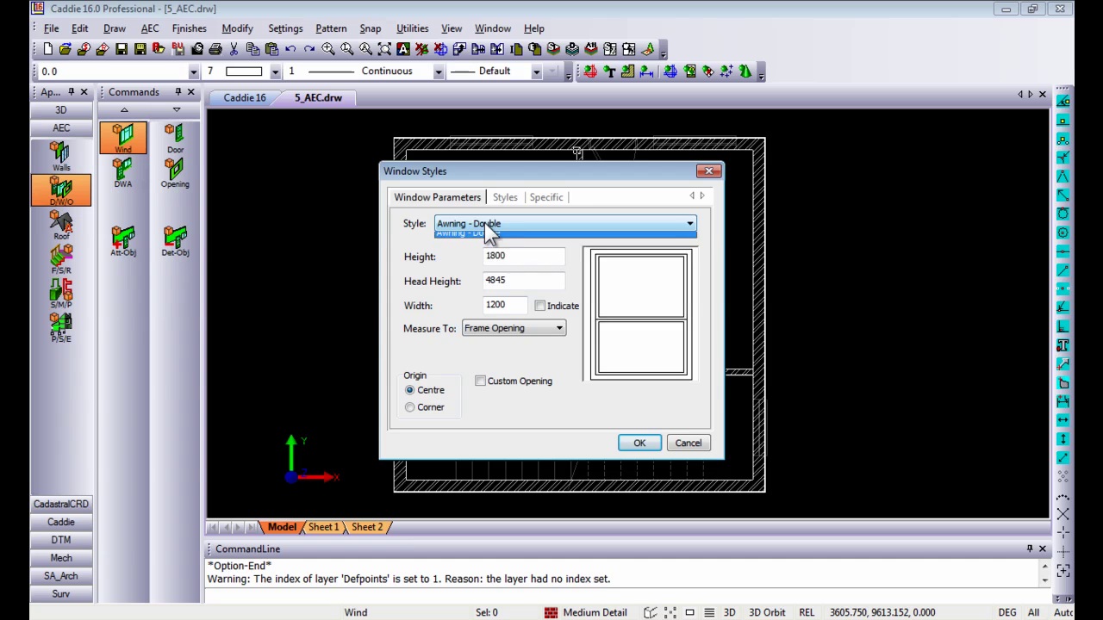
{"action": "left_click", "coordinate": [488, 259]}
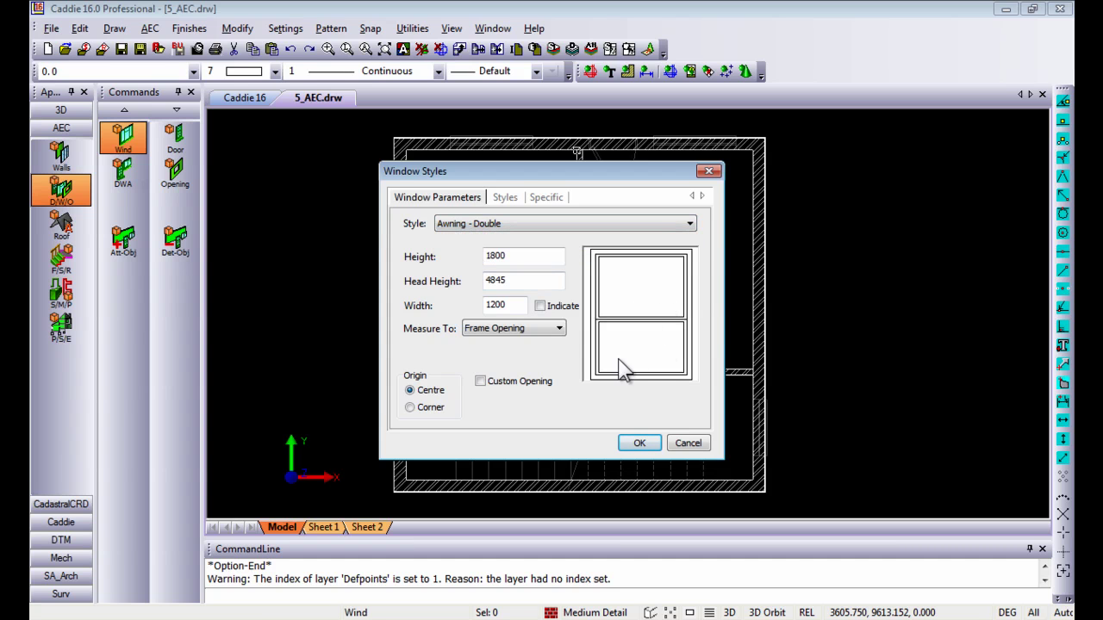
{"action": "double_click", "coordinate": [515, 255]}
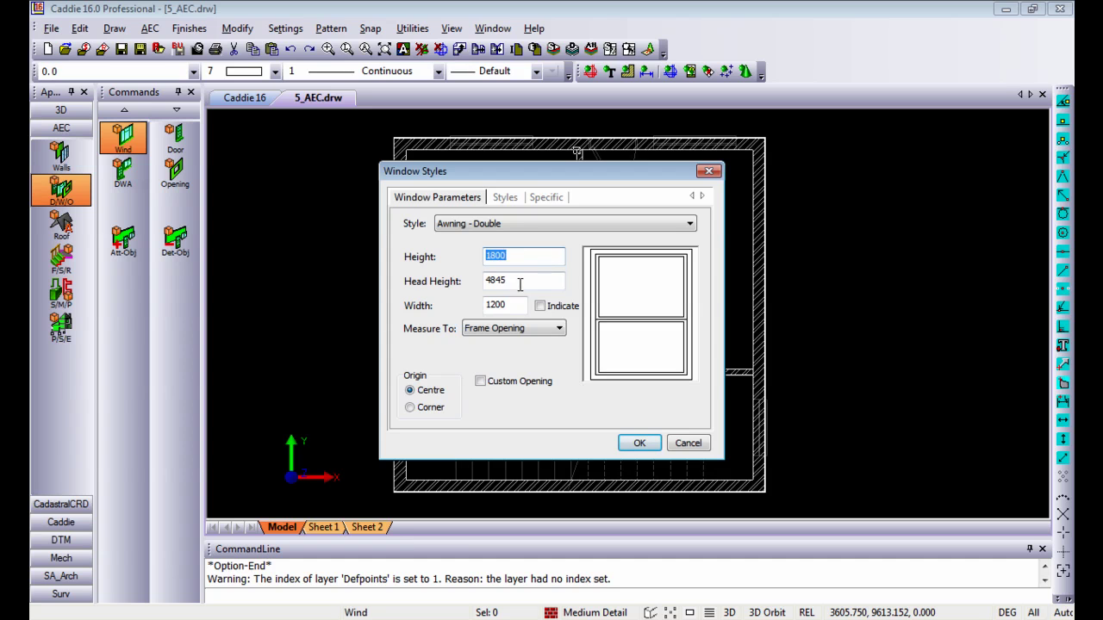
{"action": "left_click_drag", "start_coordinate": [521, 280], "coordinate": [450, 280]}
{"action": "type", "text": "2125"}
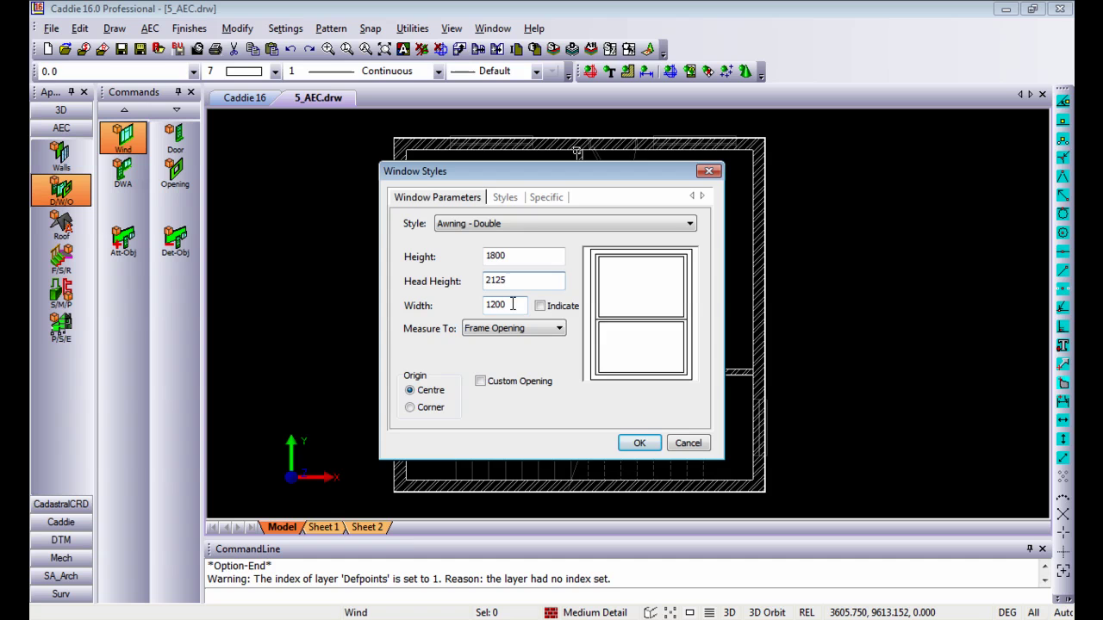
{"action": "left_click_drag", "start_coordinate": [513, 304], "coordinate": [482, 311]}
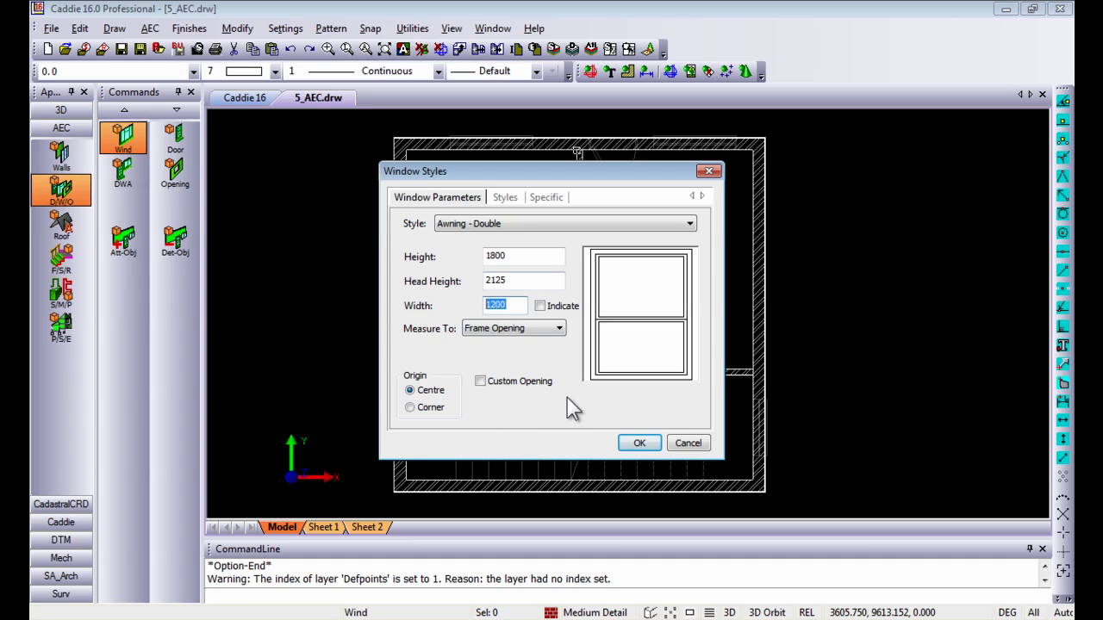
{"action": "left_click", "coordinate": [639, 443]}
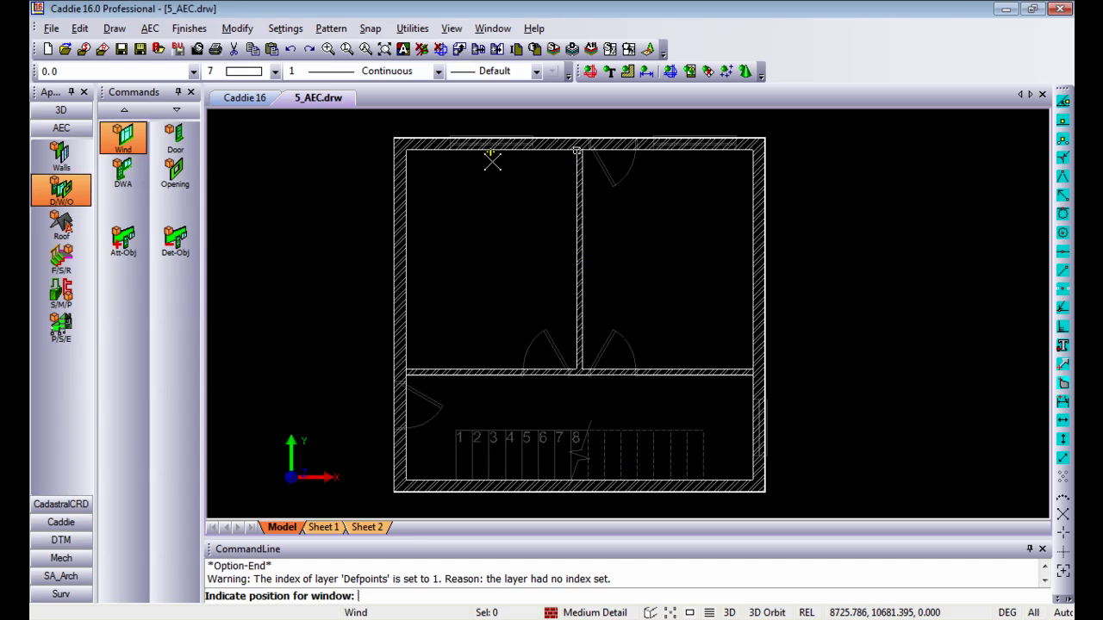
Place windows in the top wall over both rooms, the right wall, and the left wall
{"action": "left_click", "coordinate": [491, 160]}
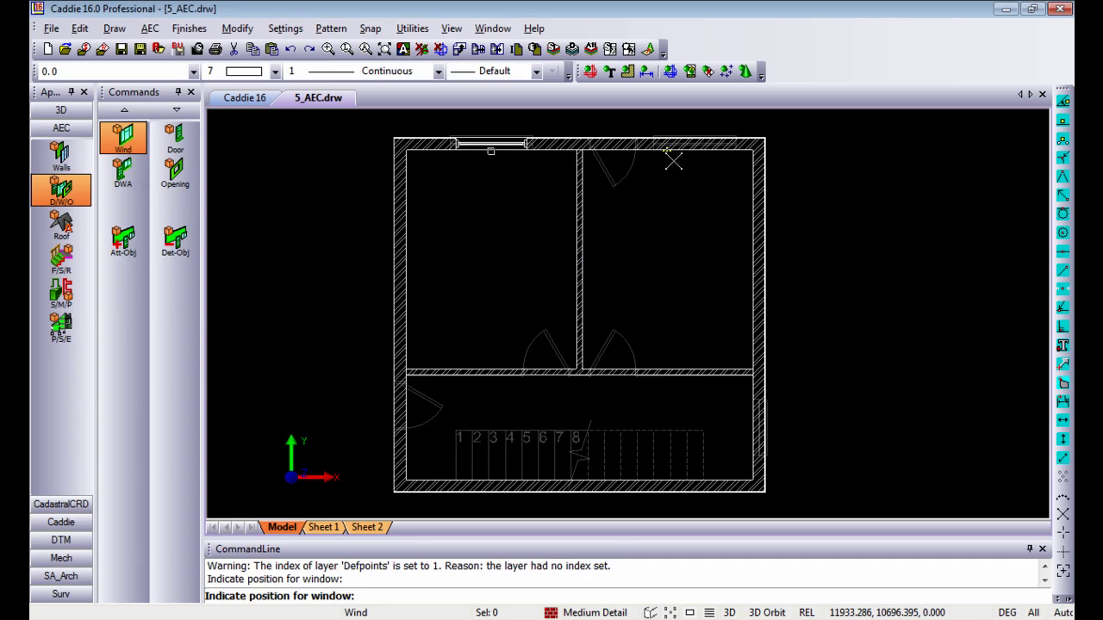
{"action": "left_click", "coordinate": [696, 157]}
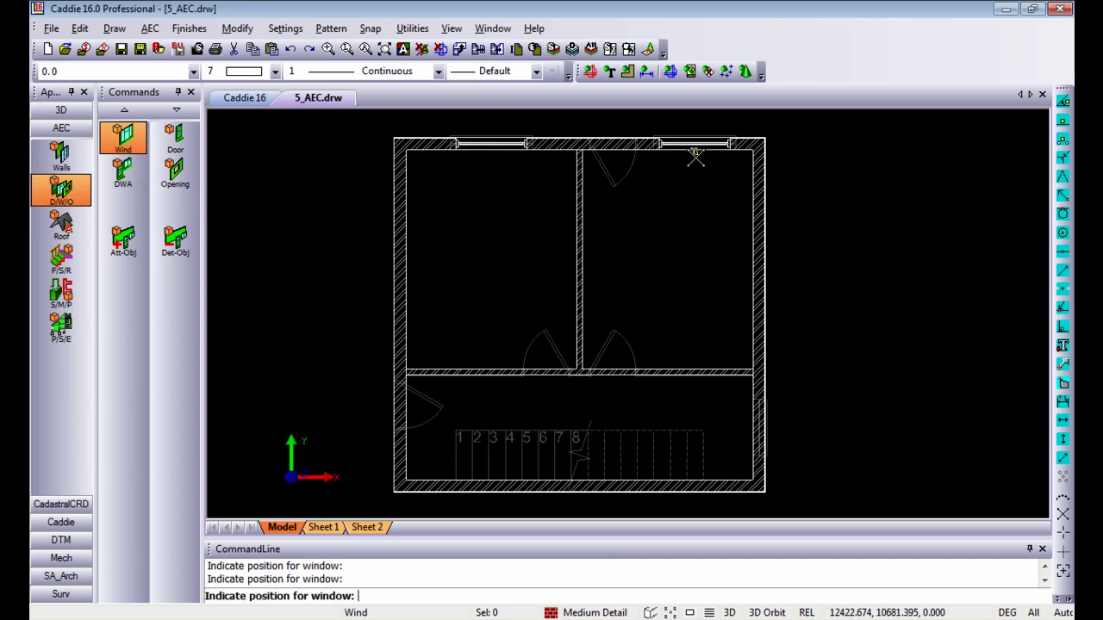
{"action": "left_click", "coordinate": [751, 428]}
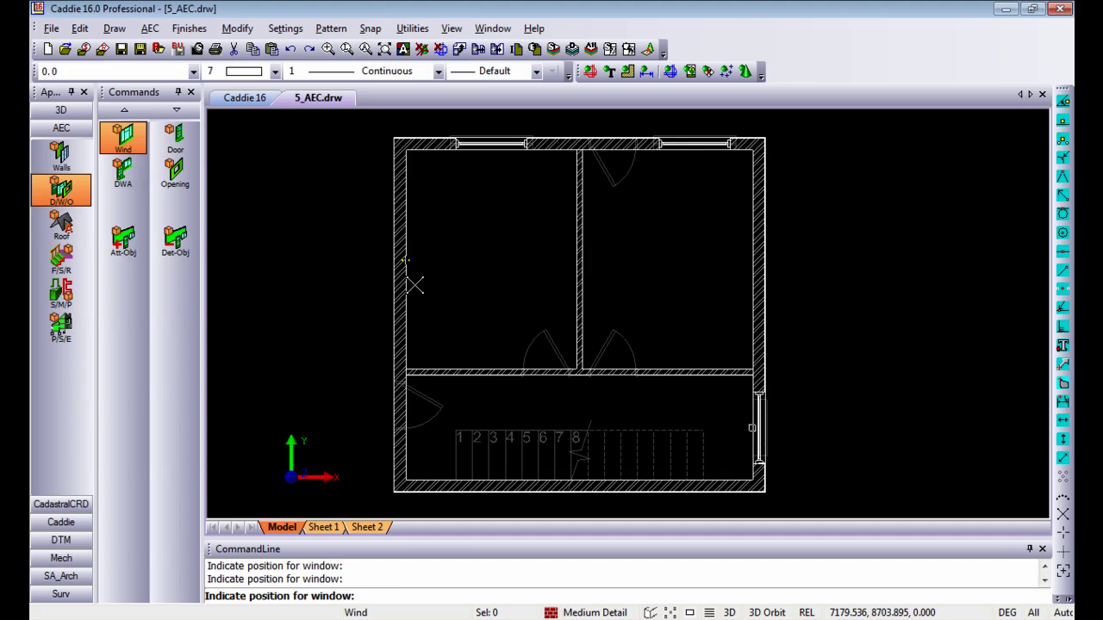
{"action": "left_click", "coordinate": [403, 259]}
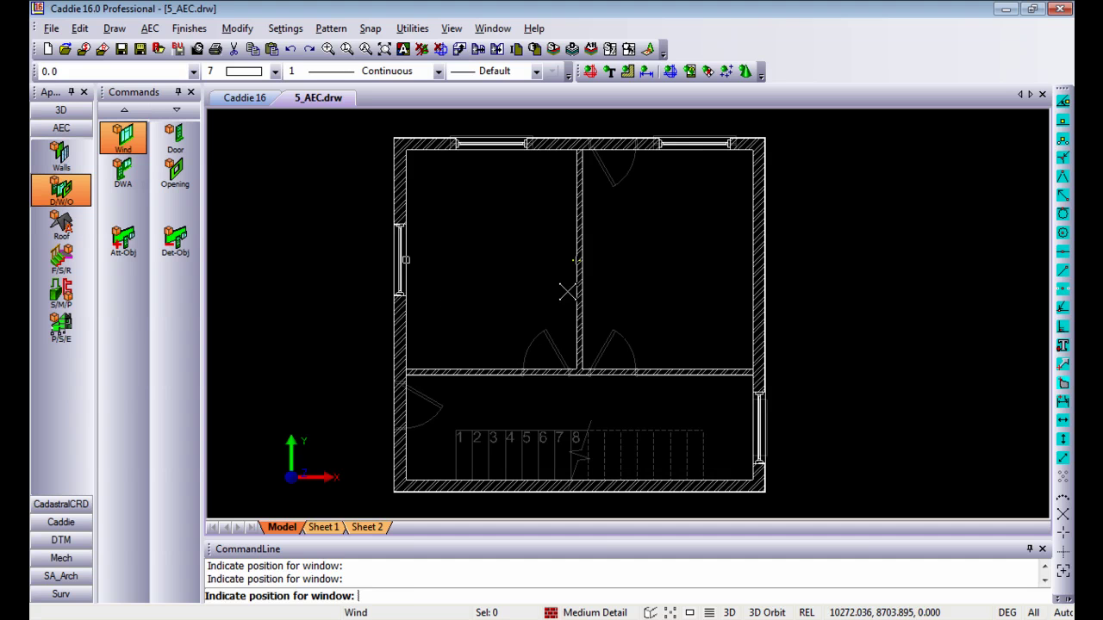
{"action": "left_click", "coordinate": [181, 143]}
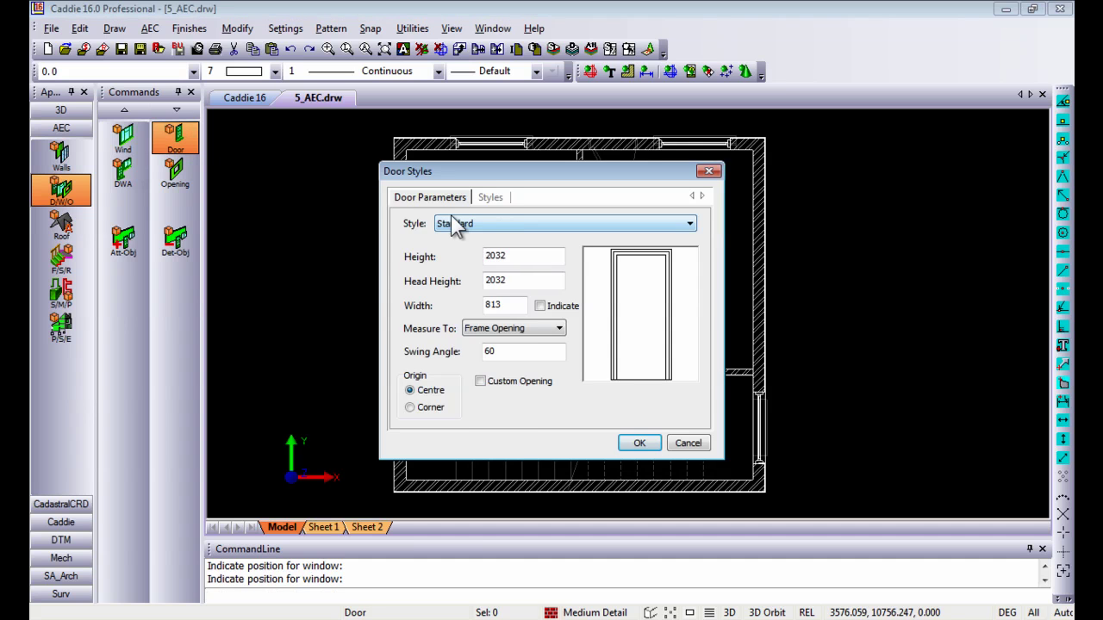
Confirm Standard door settings: 2032 high, 813 wide, with its swing angle
{"action": "left_click_drag", "start_coordinate": [517, 256], "coordinate": [484, 305]}
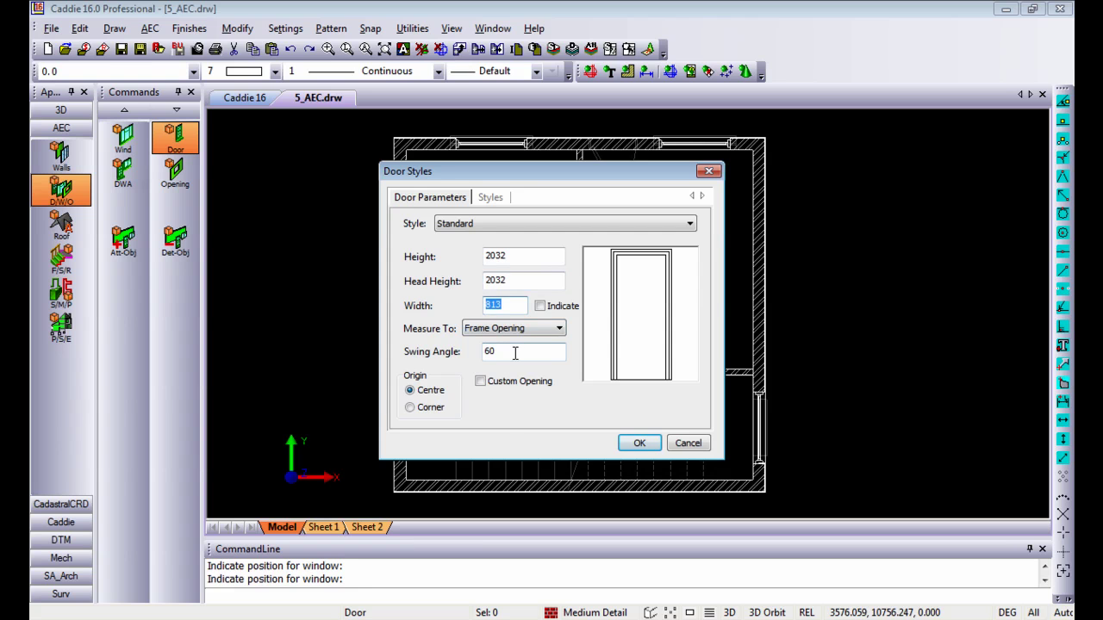
{"action": "left_click_drag", "start_coordinate": [517, 351], "coordinate": [467, 350]}
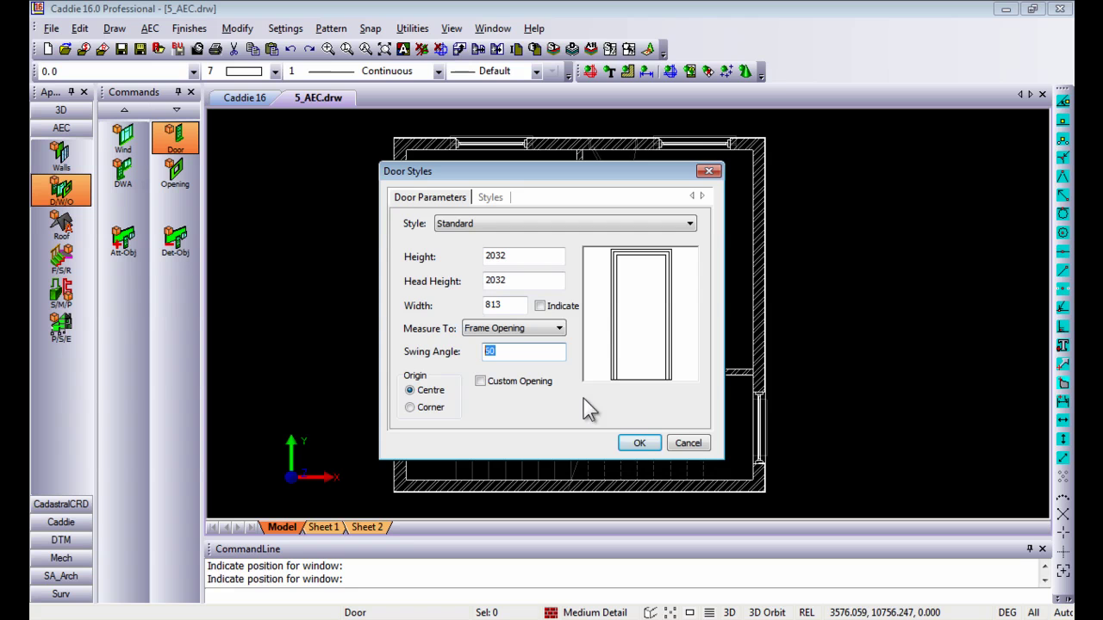
{"action": "left_click", "coordinate": [639, 443]}
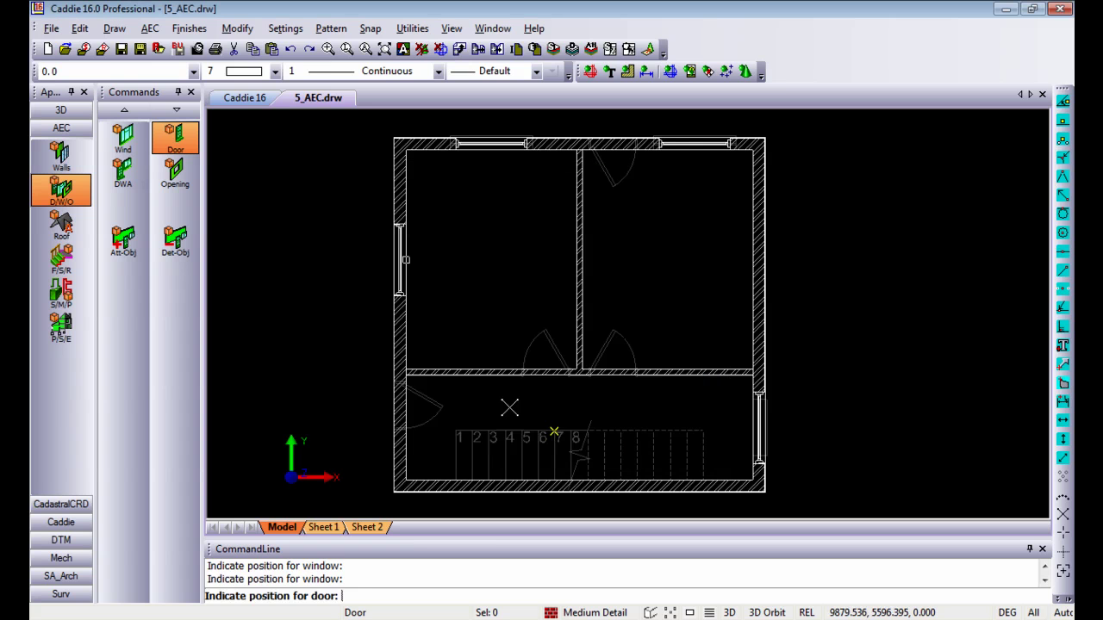
Place a door in the left outer wall as one inward leaf hinged at the top
{"action": "left_click", "coordinate": [406, 407]}
{"action": "scroll", "coordinate": [406, 407], "scroll_direction": "up", "scroll_amount": 5}
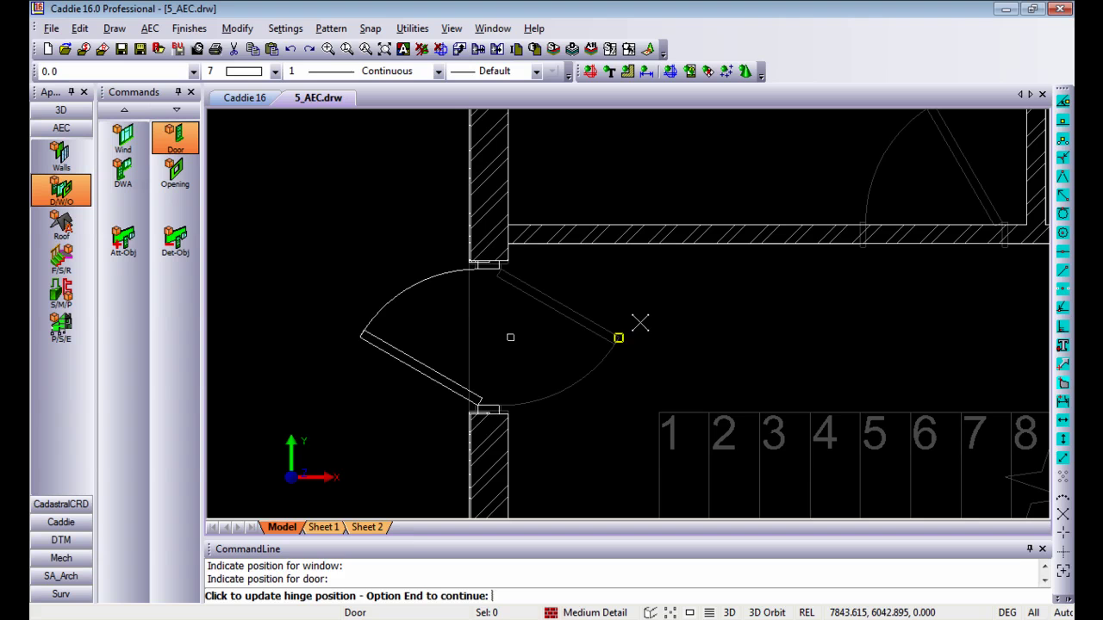
{"action": "left_click", "coordinate": [712, 302]}
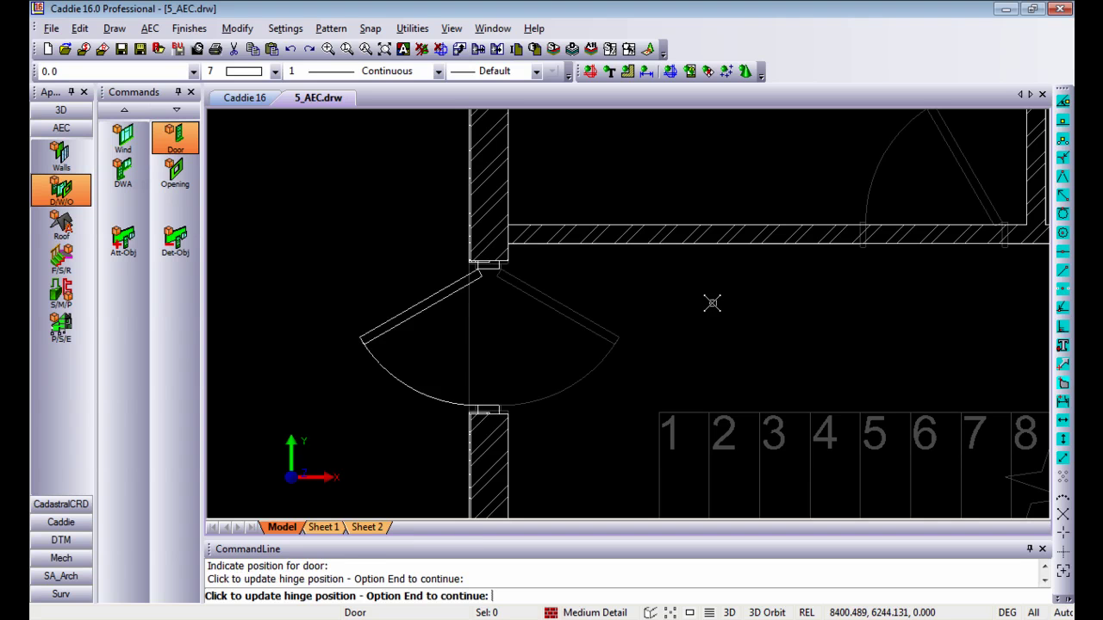
{"action": "left_click", "coordinate": [712, 303]}
{"action": "left_click", "coordinate": [712, 303]}
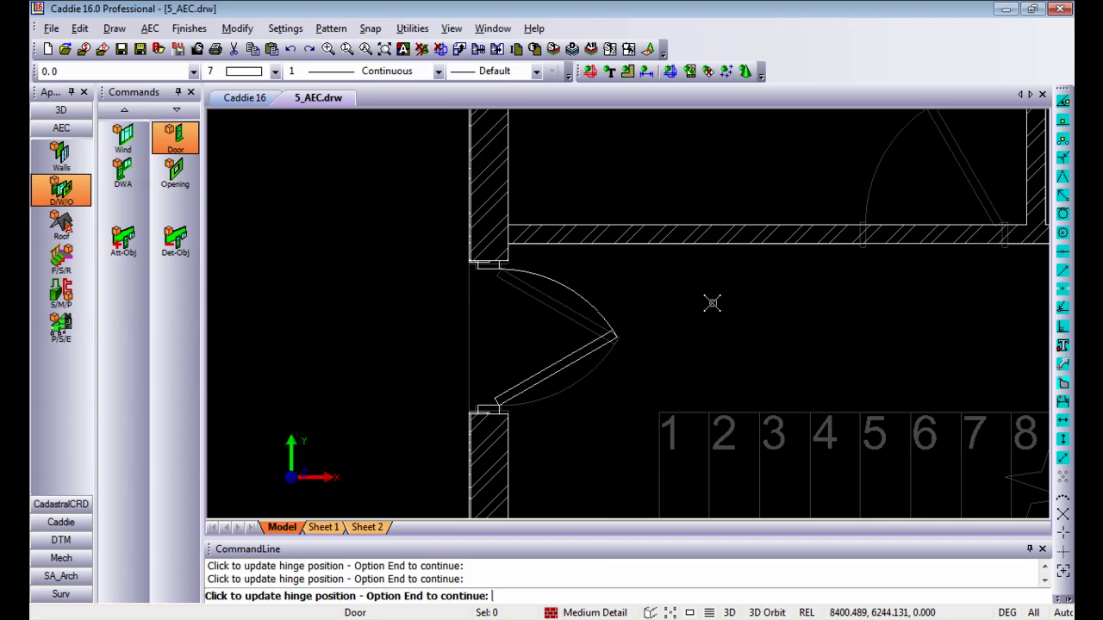
{"action": "left_click", "coordinate": [712, 302]}
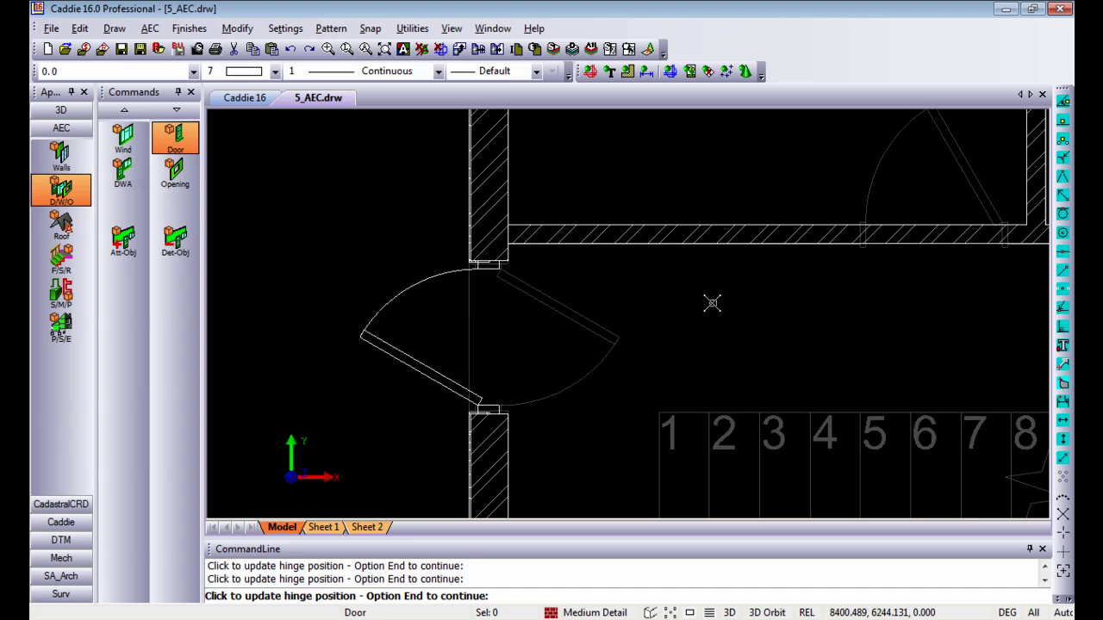
{"action": "left_click", "coordinate": [712, 302]}
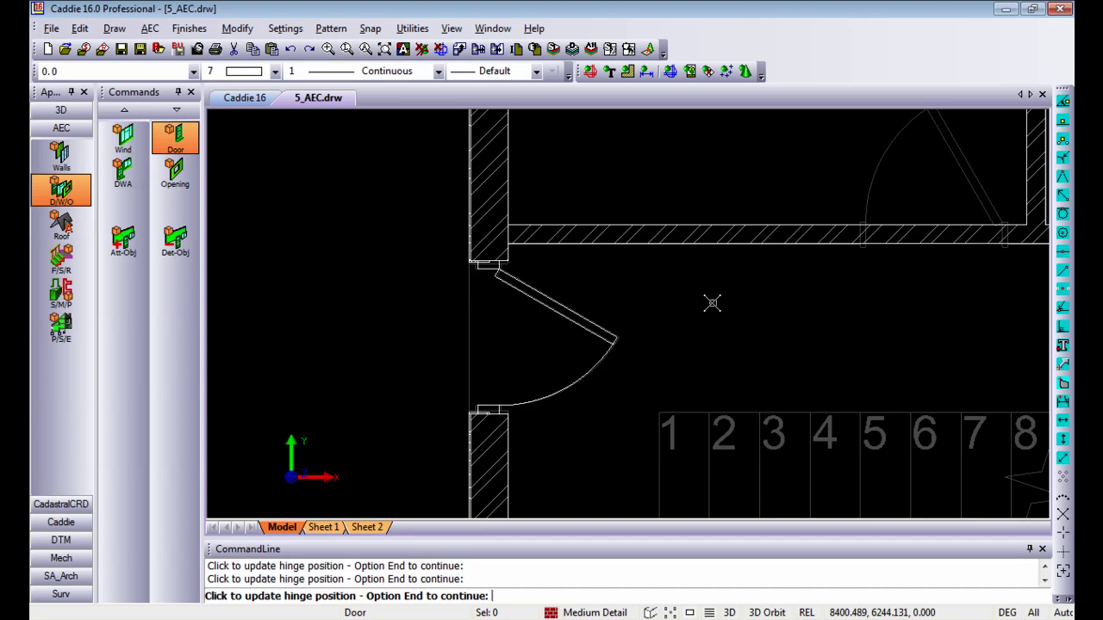
{"action": "mouse_move", "coordinate": [712, 302]}
{"action": "middle_mouse_down"}
{"action": "mouse_move", "coordinate": [470, 330]}
{"action": "mouse_move", "coordinate": [484, 332]}
{"action": "middle_mouse_up"}
{"action": "right_click", "coordinate": [485, 333]}
{"action": "left_click", "coordinate": [545, 415]}
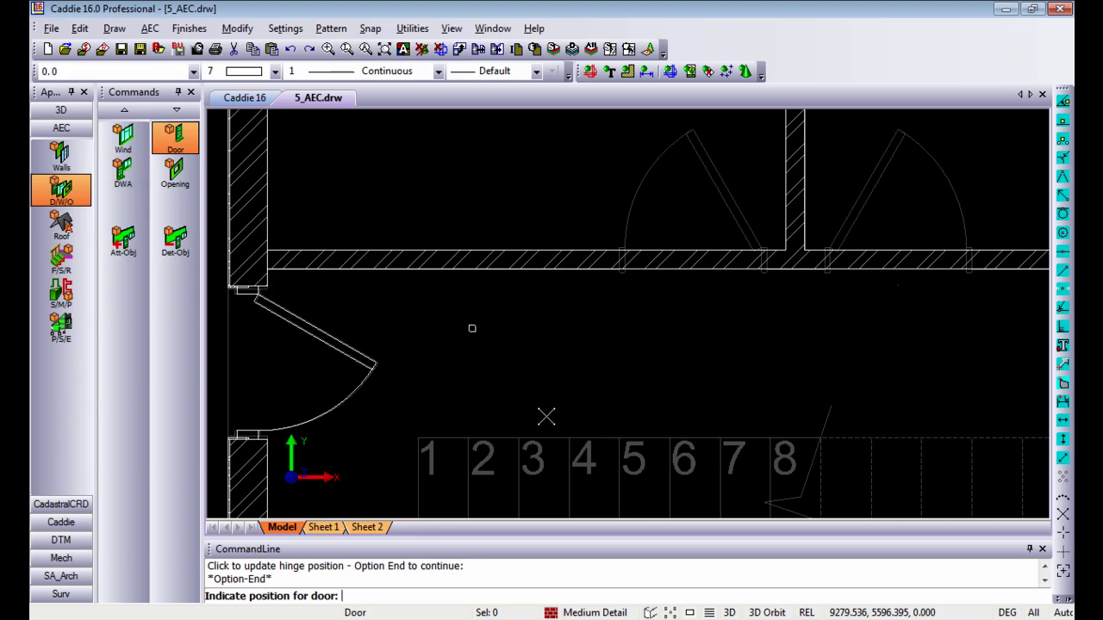
Insert two single-swing doors in the cross wall, one for each room
{"action": "left_click", "coordinate": [696, 273]}
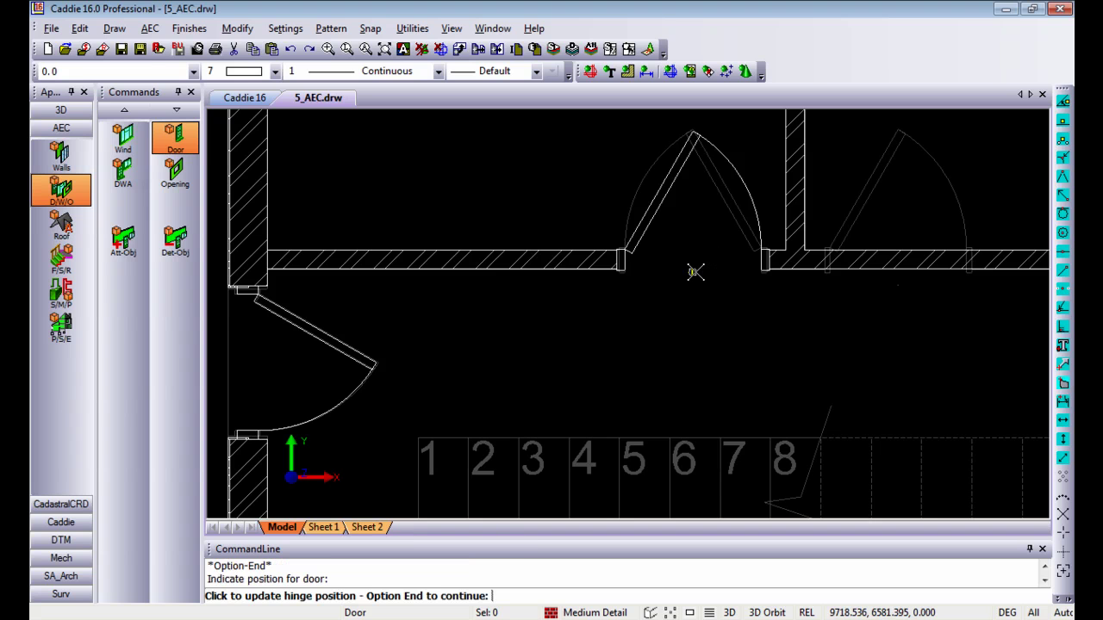
{"action": "left_click", "coordinate": [696, 273]}
{"action": "right_click", "coordinate": [696, 272]}
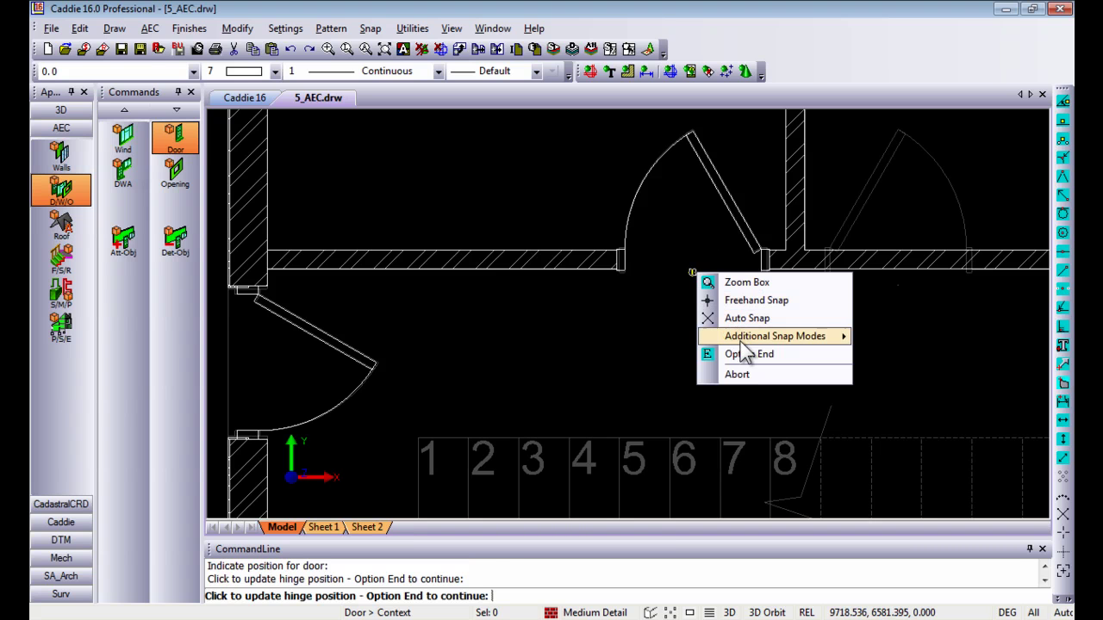
{"action": "left_click", "coordinate": [748, 355]}
{"action": "left_click", "coordinate": [888, 268]}
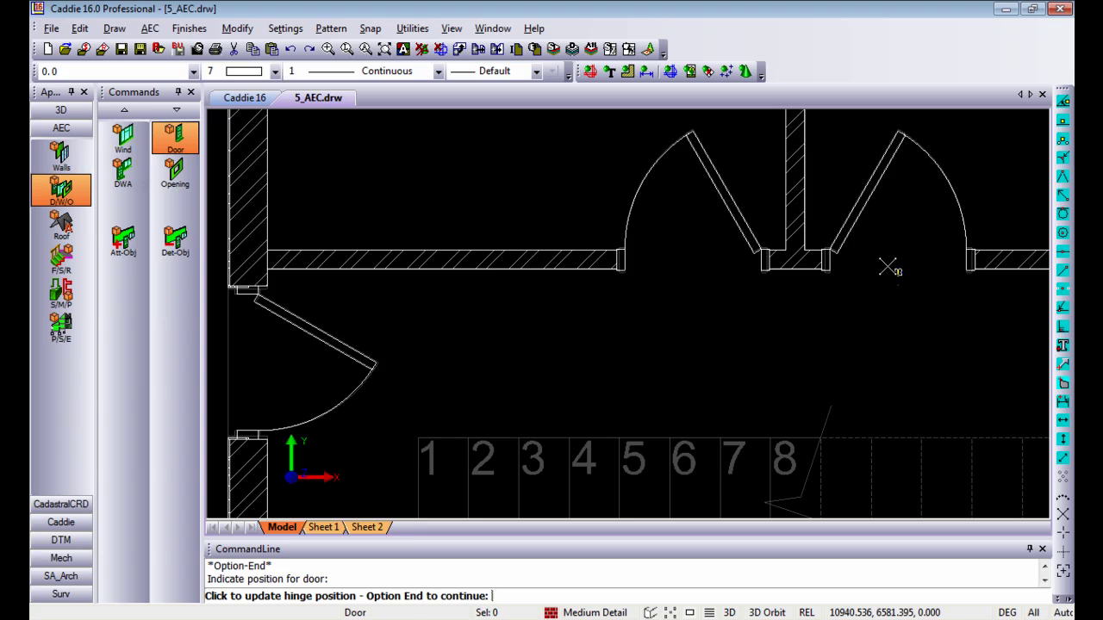
{"action": "right_click", "coordinate": [887, 268]}
{"action": "left_click", "coordinate": [923, 351]}
{"action": "scroll", "coordinate": [592, 353], "scroll_direction": "down", "scroll_amount": 4}
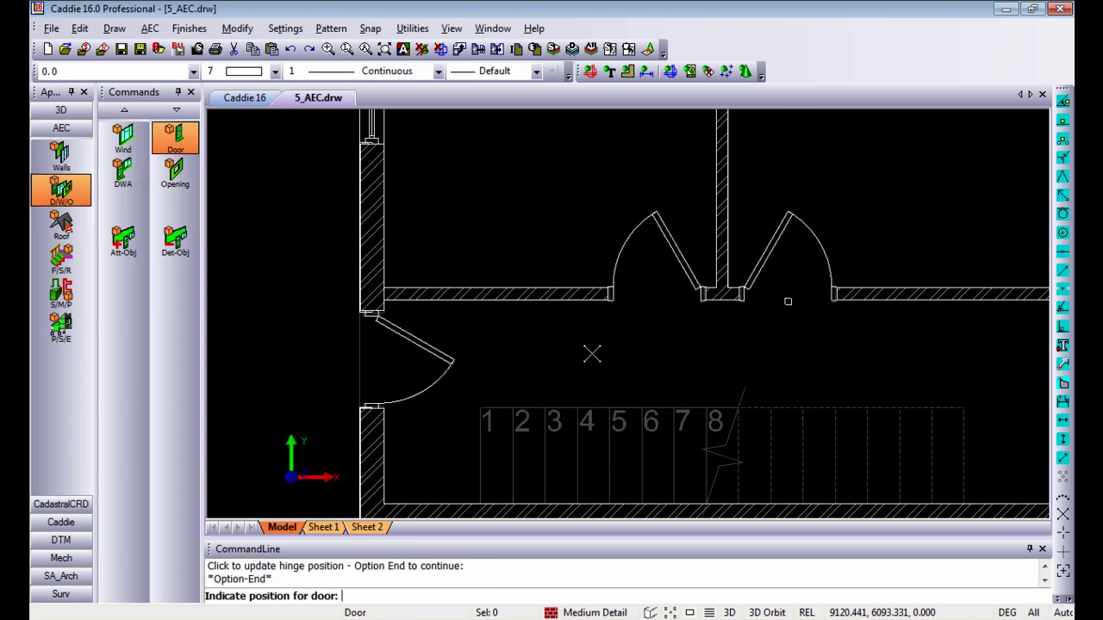
{"action": "scroll", "coordinate": [685, 302], "scroll_direction": "up", "scroll_amount": 5}
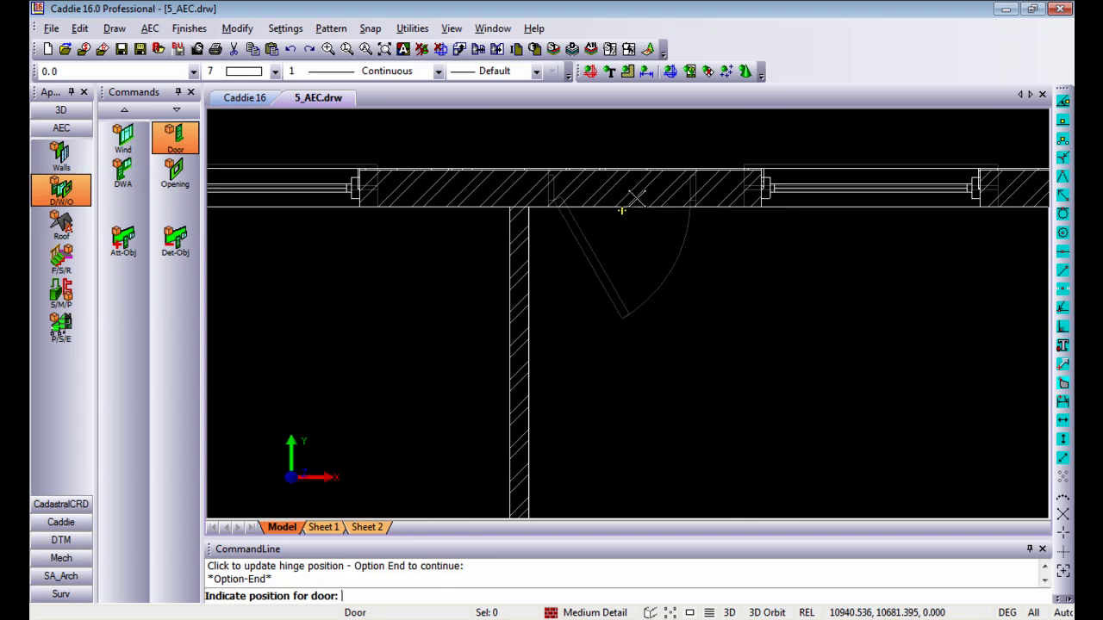
Insert a door in the top exterior wall, flipped so it hinges on the left
{"action": "left_click", "coordinate": [637, 199]}
{"action": "right_click", "coordinate": [637, 199]}
{"action": "left_click", "coordinate": [612, 194]}
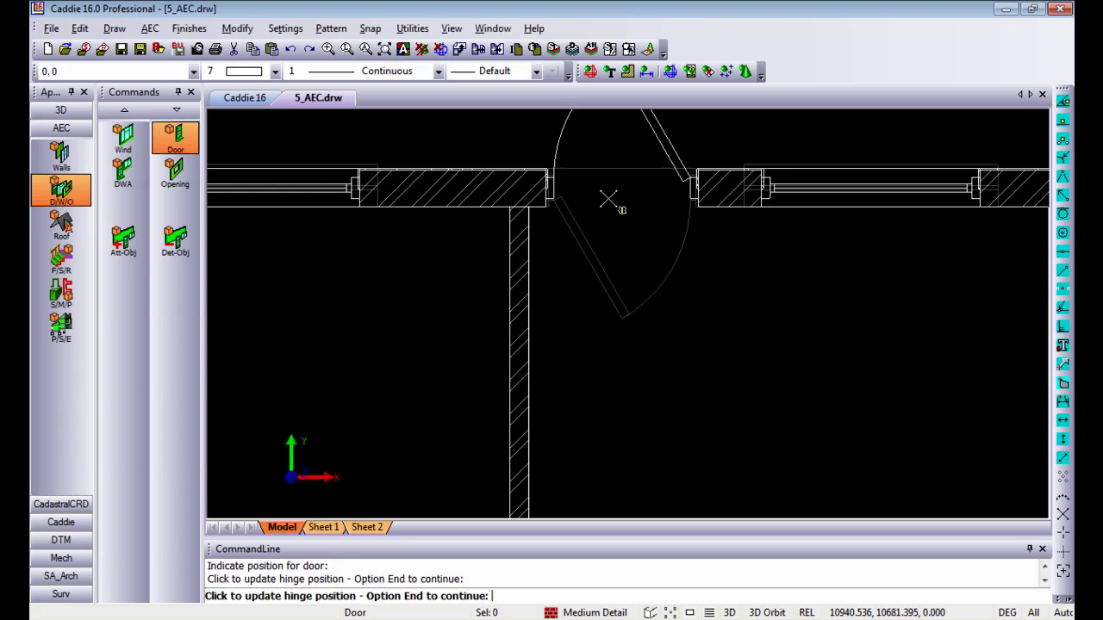
{"action": "left_click", "coordinate": [609, 199]}
{"action": "right_click", "coordinate": [609, 198]}
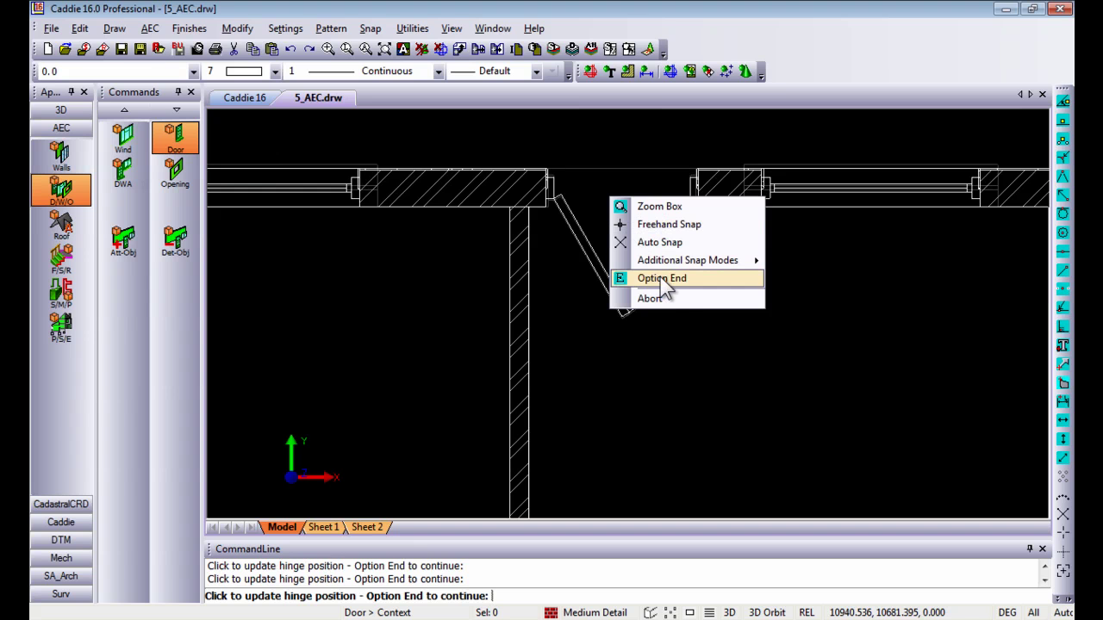
{"action": "left_click", "coordinate": [625, 279]}
{"action": "scroll", "coordinate": [640, 244], "scroll_direction": "down", "scroll_amount": 5}
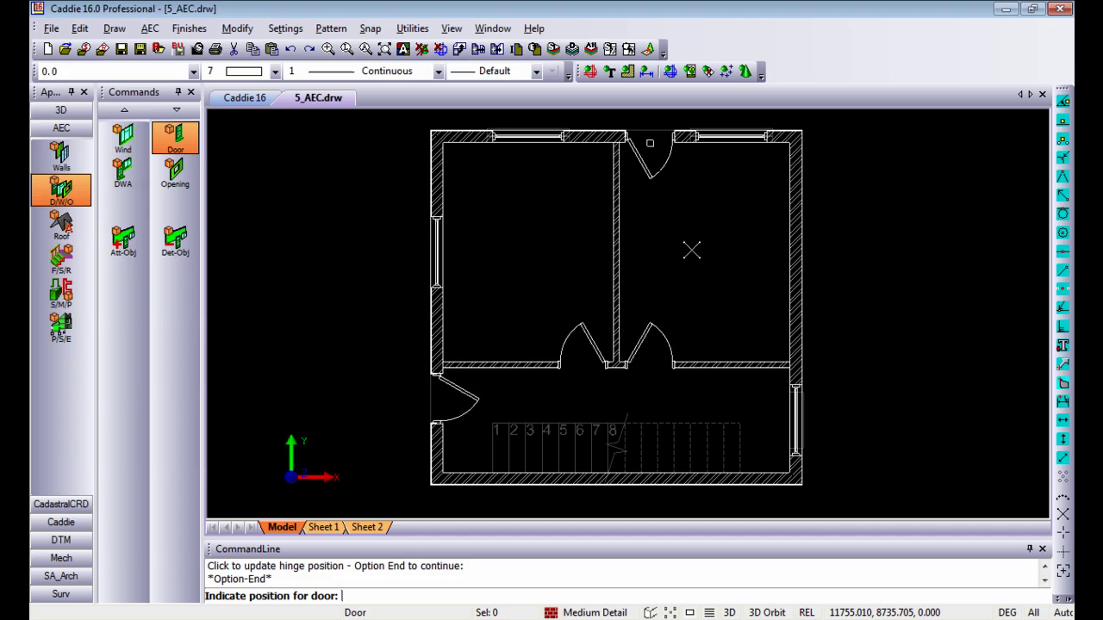
Change the global Cut Plane Height from 1400 to 3500
{"action": "middle_click_drag", "start_coordinate": [681, 254], "coordinate": [673, 261]}
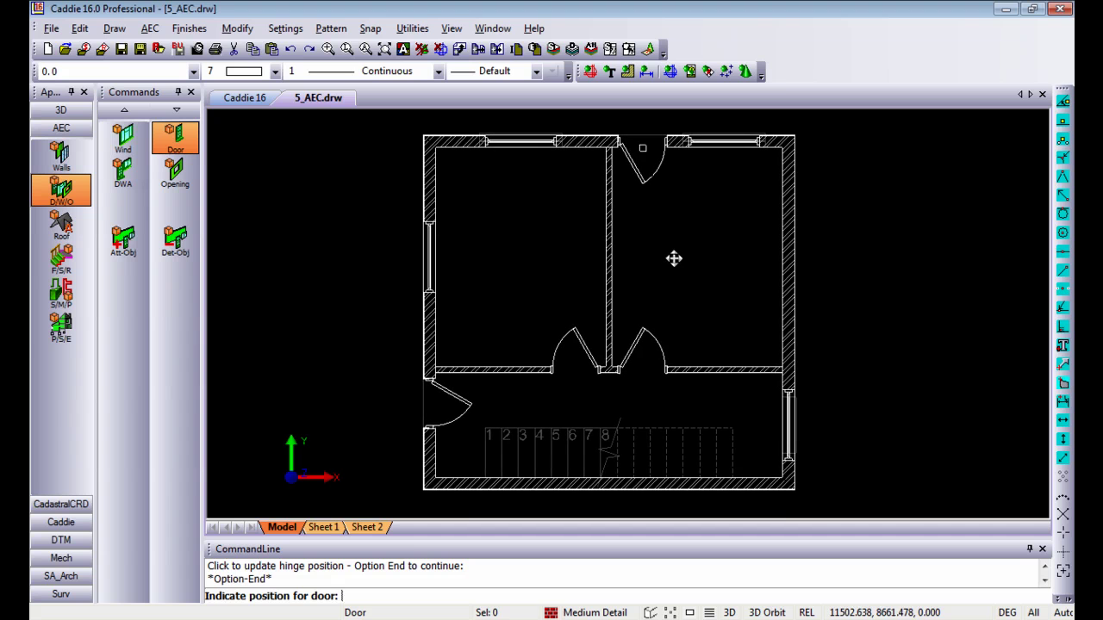
{"action": "left_click", "coordinate": [82, 332]}
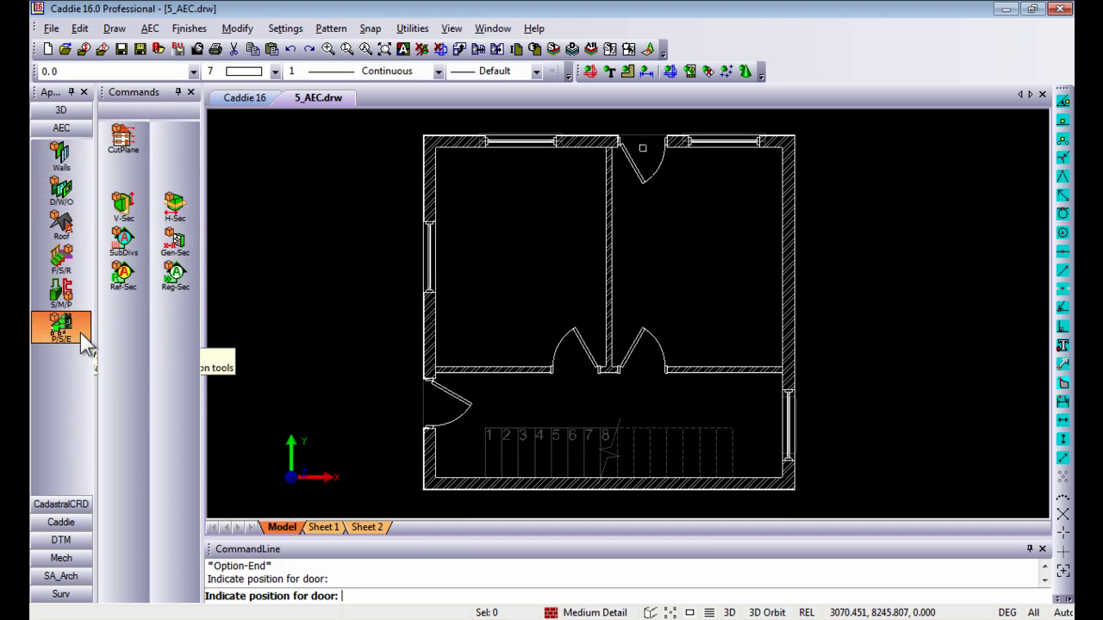
{"action": "left_click", "coordinate": [138, 145]}
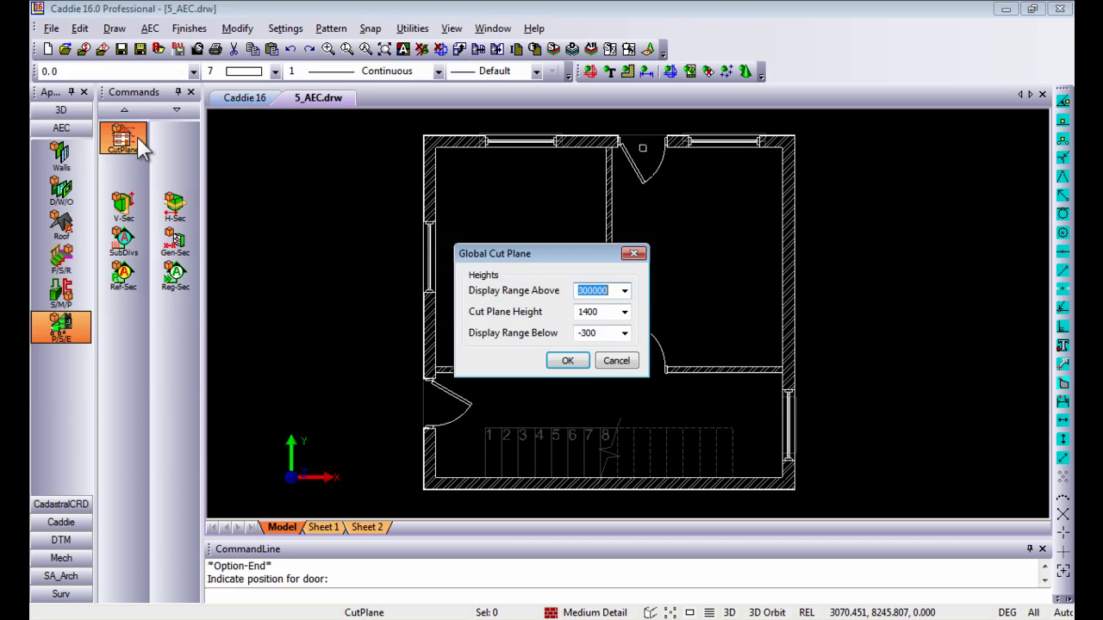
{"action": "double_click", "coordinate": [603, 312]}
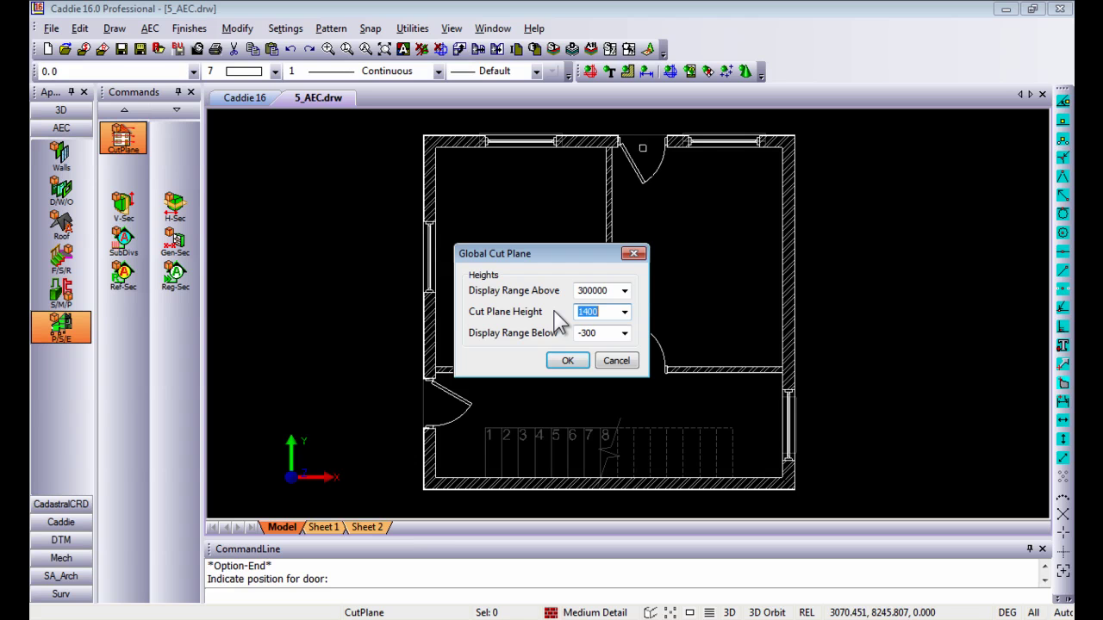
{"action": "type", "text": "35"}
{"action": "left_click", "coordinate": [566, 361]}
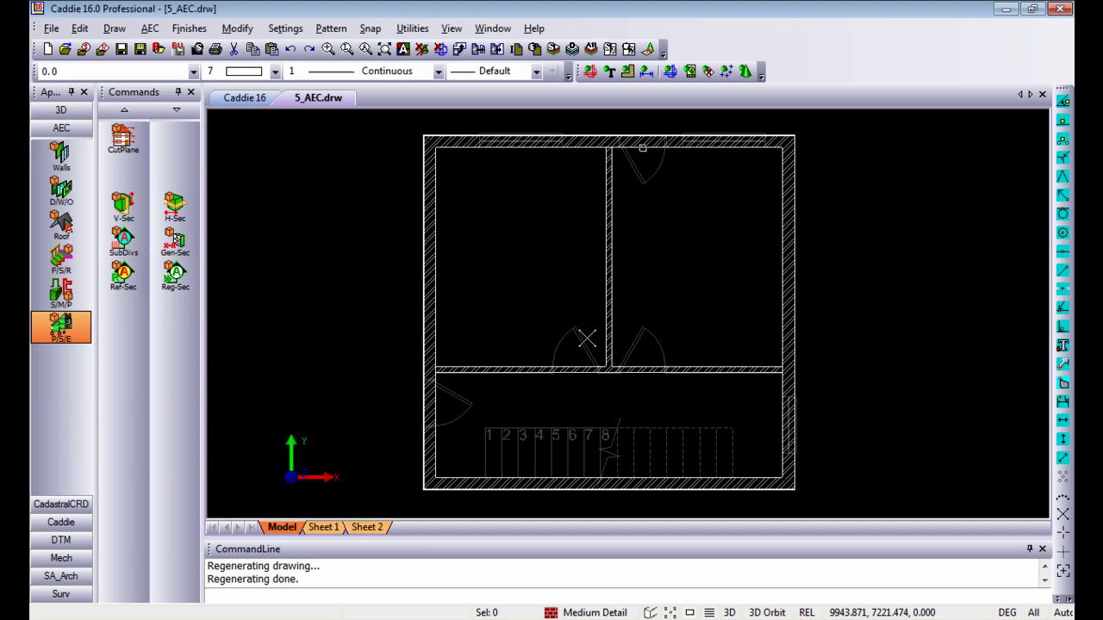
{"action": "middle_click_drag", "start_coordinate": [586, 339], "coordinate": [573, 339]}
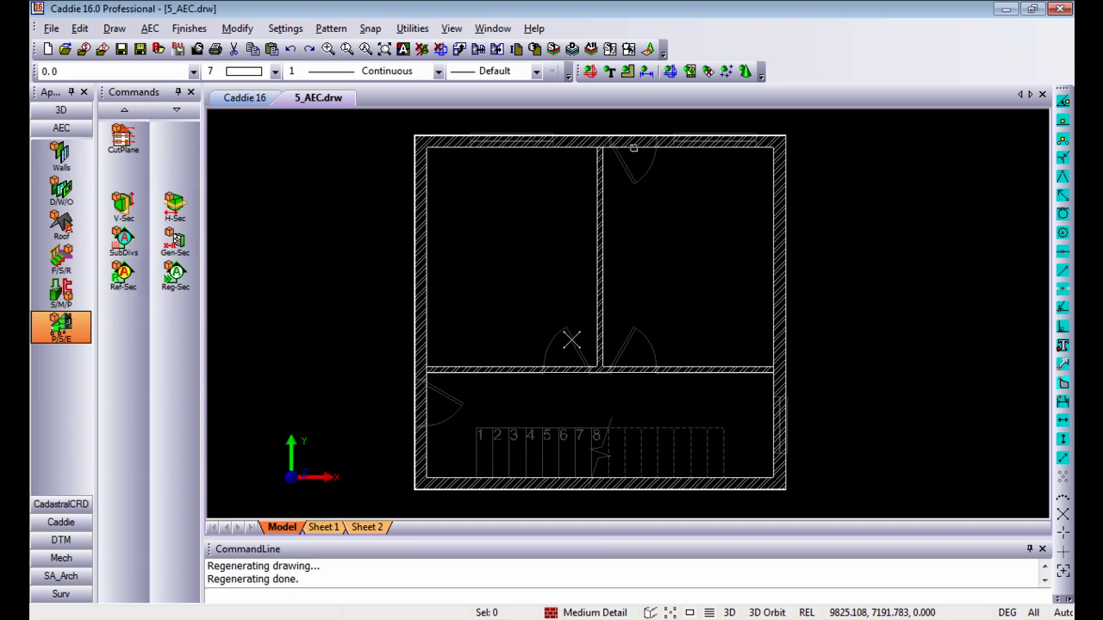
{"action": "middle_click_drag", "start_coordinate": [572, 337], "coordinate": [561, 340]}
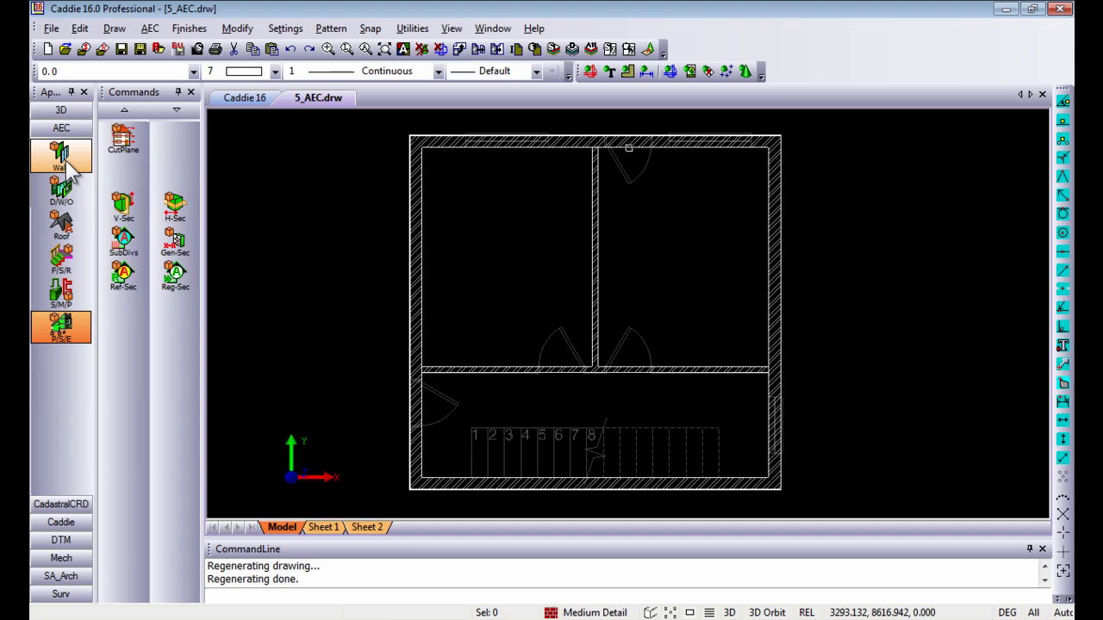
Insert four 1800×1200 Awning - Double windows at head 2125+2720: two top, one per side
{"action": "left_click", "coordinate": [65, 191]}
{"action": "left_click", "coordinate": [122, 139]}
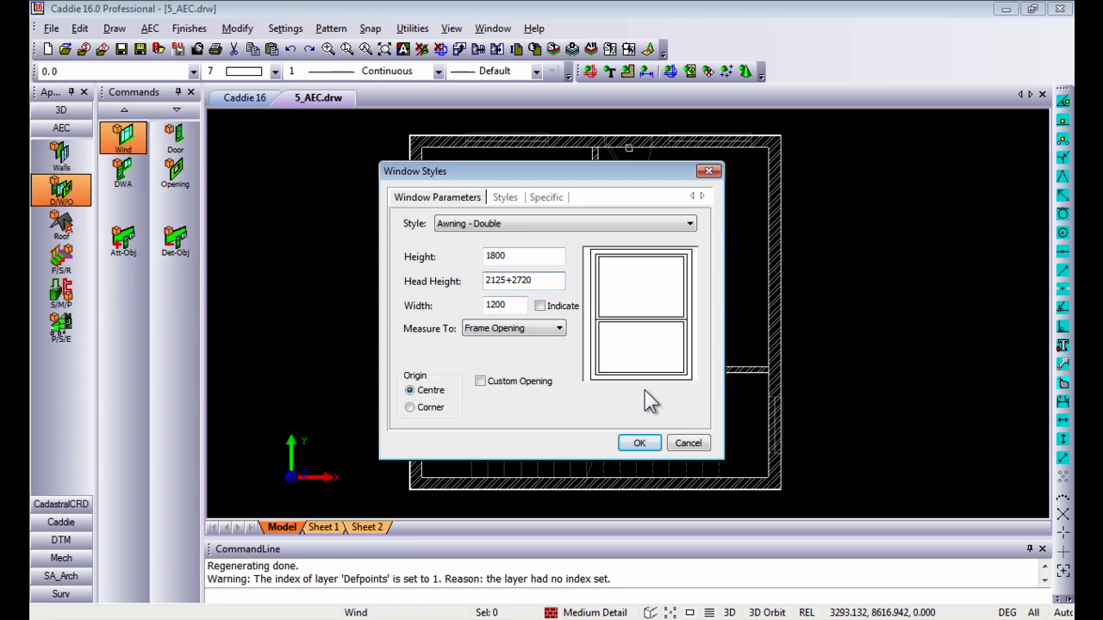
{"action": "left_click", "coordinate": [642, 445]}
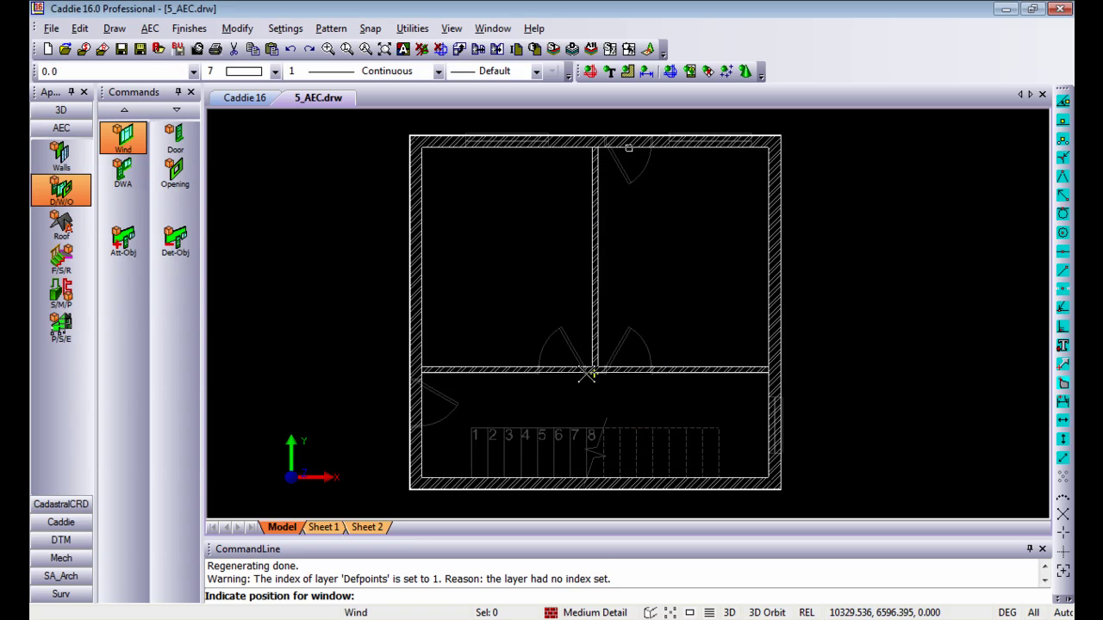
{"action": "left_click", "coordinate": [502, 152]}
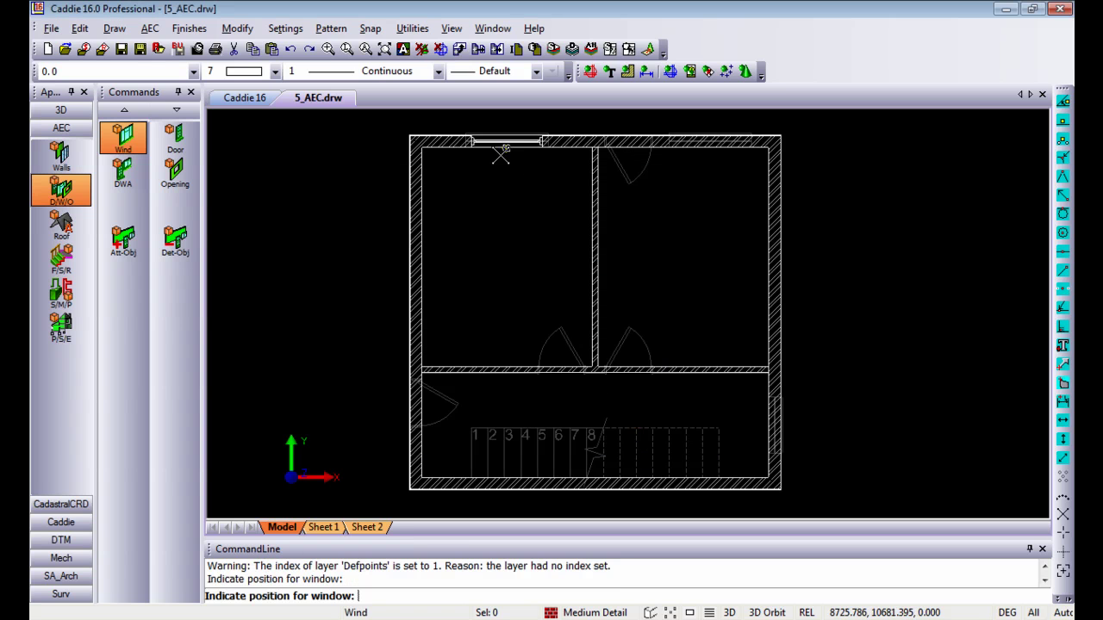
{"action": "left_click", "coordinate": [709, 148]}
{"action": "left_click", "coordinate": [762, 425]}
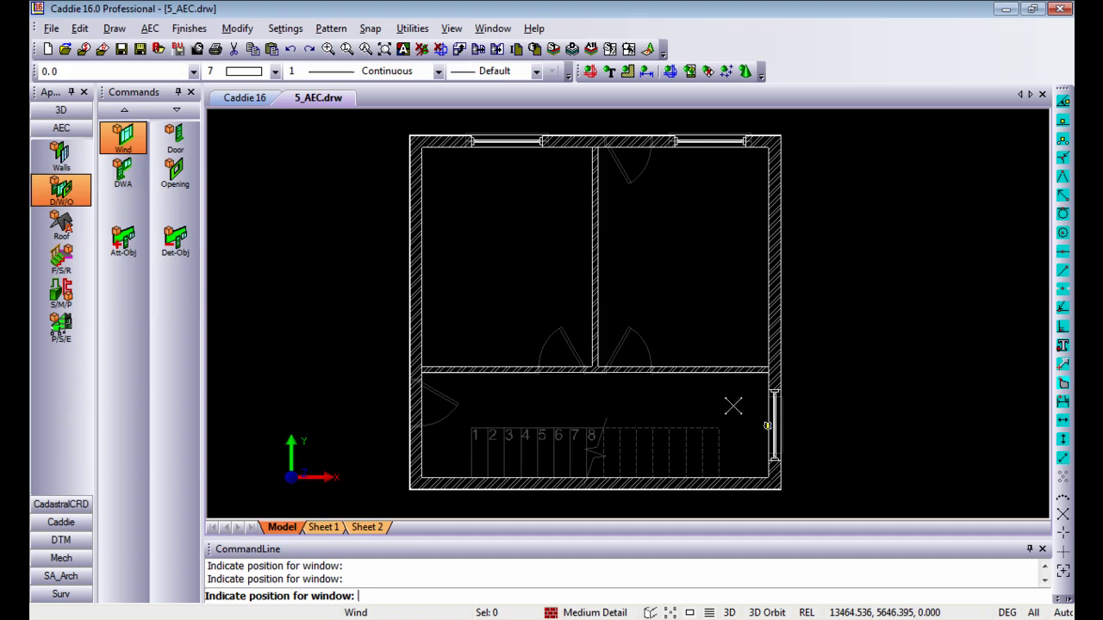
{"action": "left_click", "coordinate": [421, 256]}
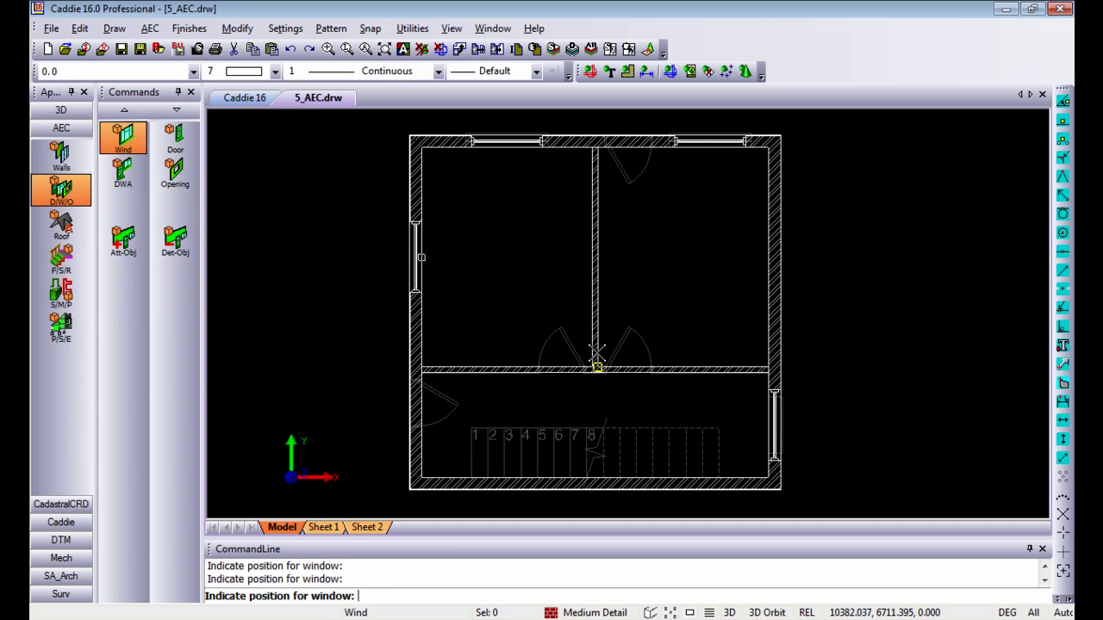
Set the door head height to 2032+2720 (4752)
{"action": "left_click", "coordinate": [175, 138]}
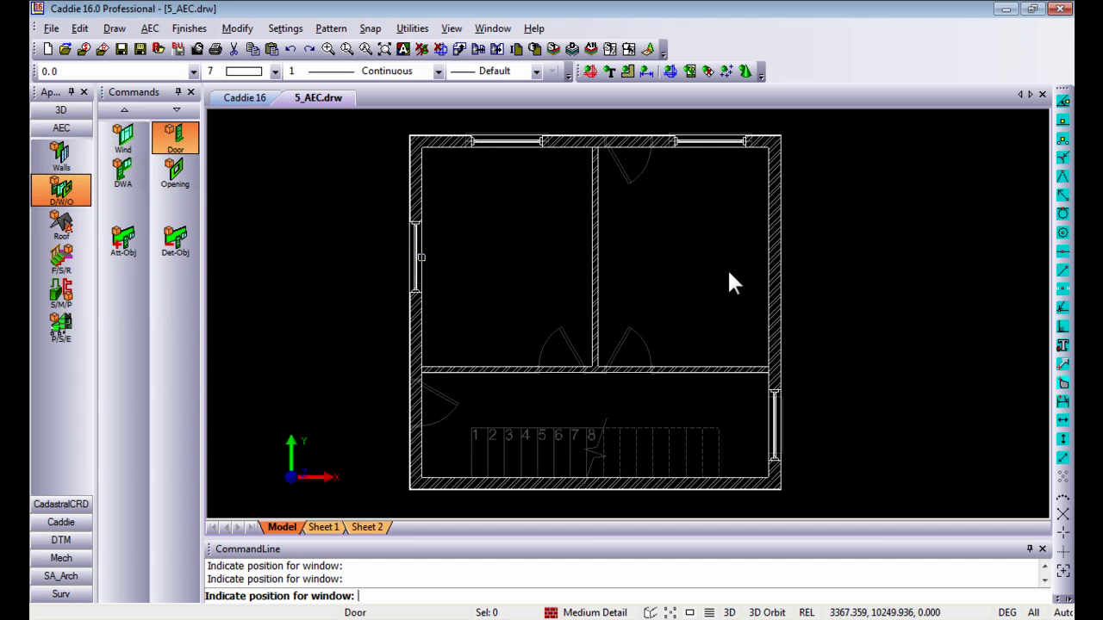
{"action": "left_click", "coordinate": [520, 281]}
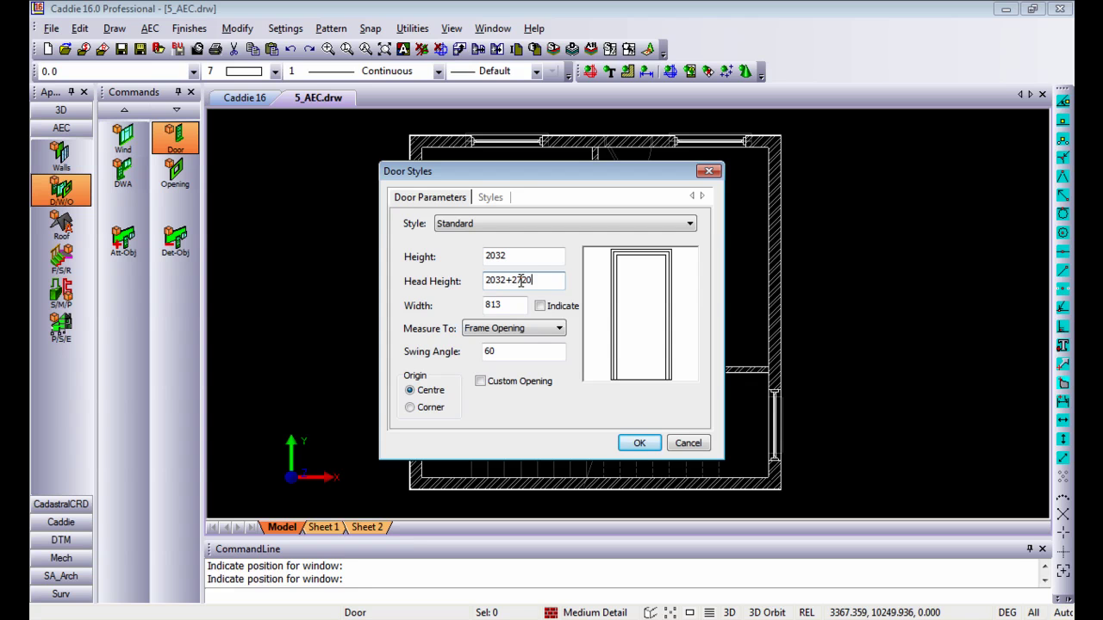
{"action": "left_click", "coordinate": [638, 444]}
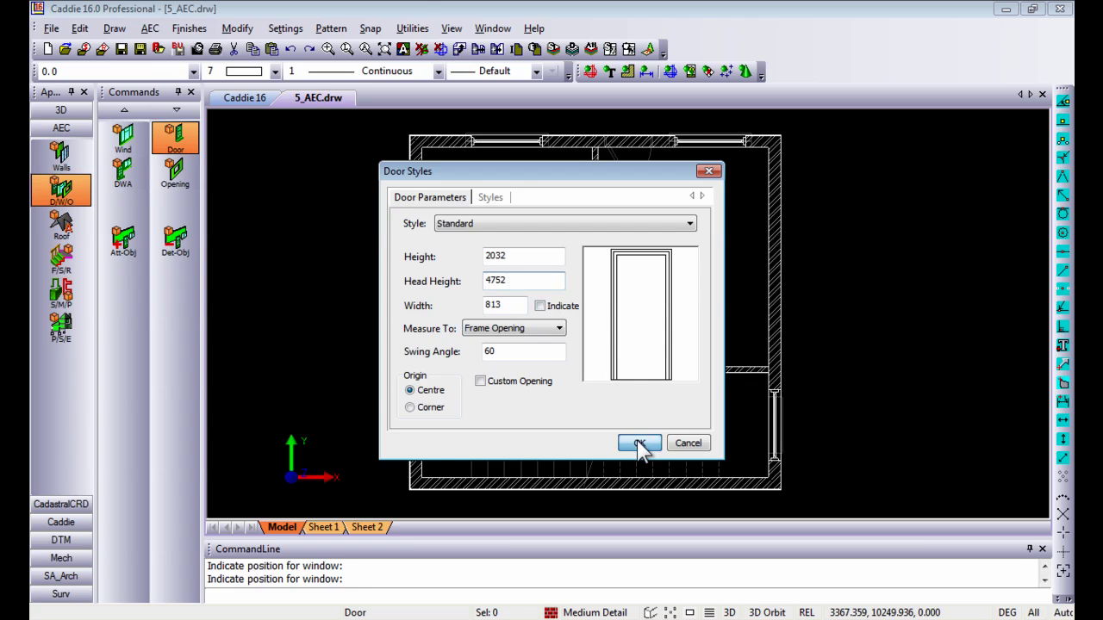
Place two doors in the cross wall, one on each side of the partition
{"action": "left_click", "coordinate": [561, 374]}
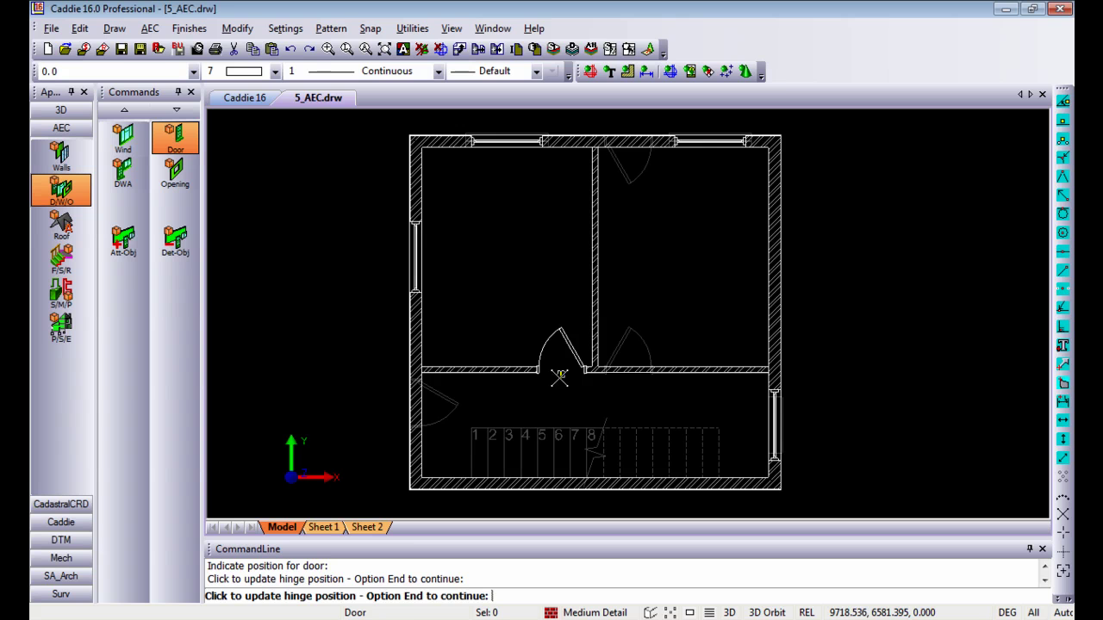
{"action": "right_click", "coordinate": [579, 310]}
{"action": "left_click", "coordinate": [638, 392]}
{"action": "left_click", "coordinate": [627, 374]}
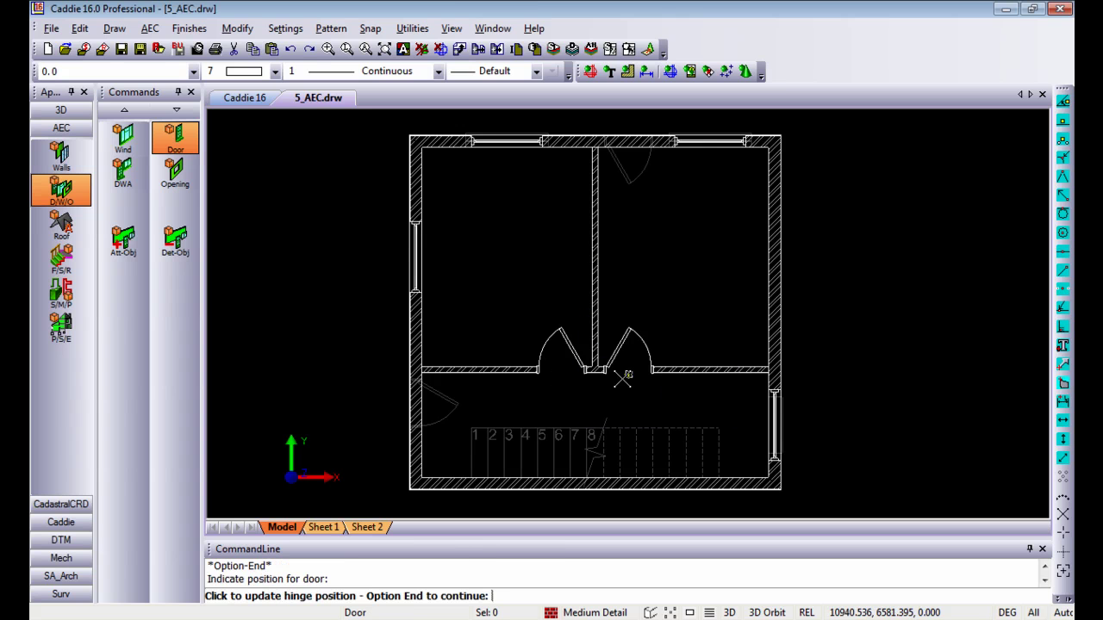
{"action": "right_click", "coordinate": [626, 374]}
{"action": "left_click", "coordinate": [679, 454]}
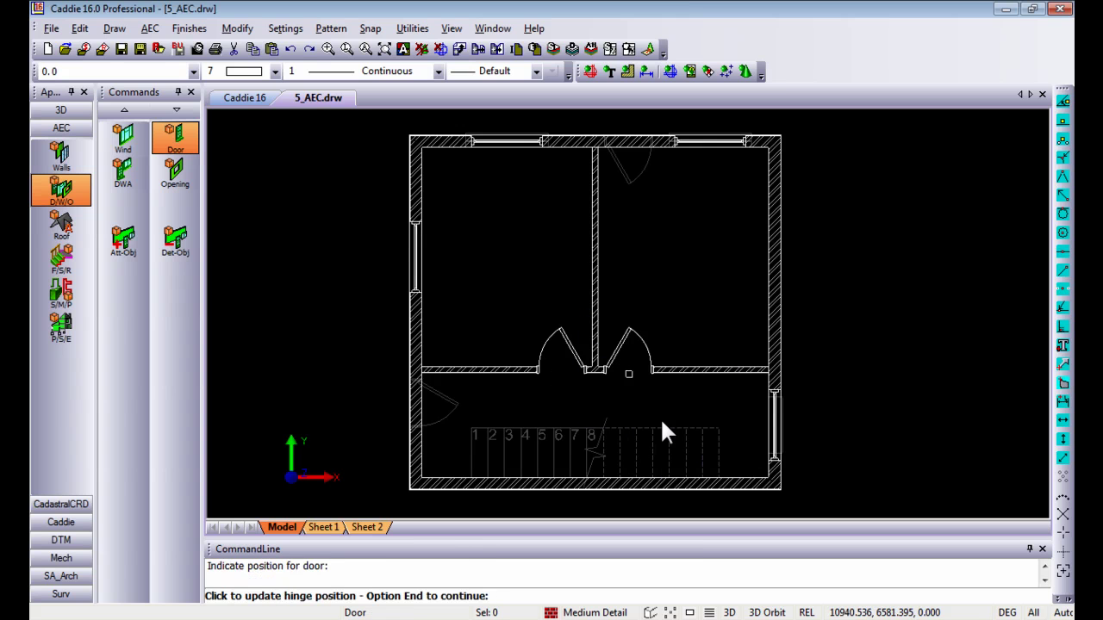
{"action": "middle_click_drag", "start_coordinate": [625, 371], "coordinate": [603, 372]}
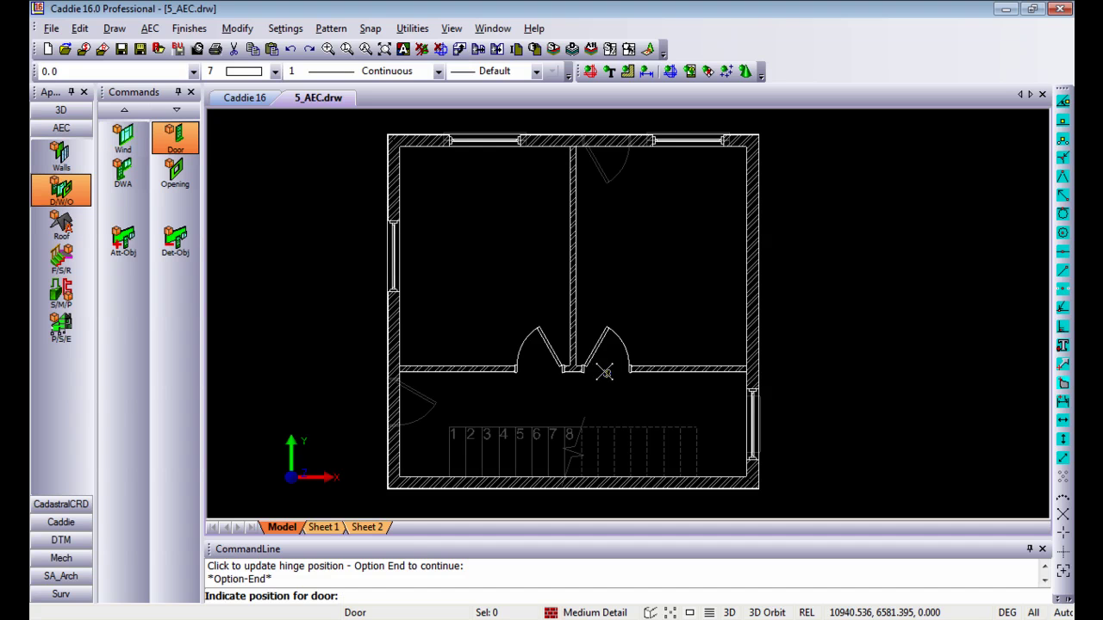
{"action": "middle_click_drag", "start_coordinate": [604, 373], "coordinate": [594, 371]}
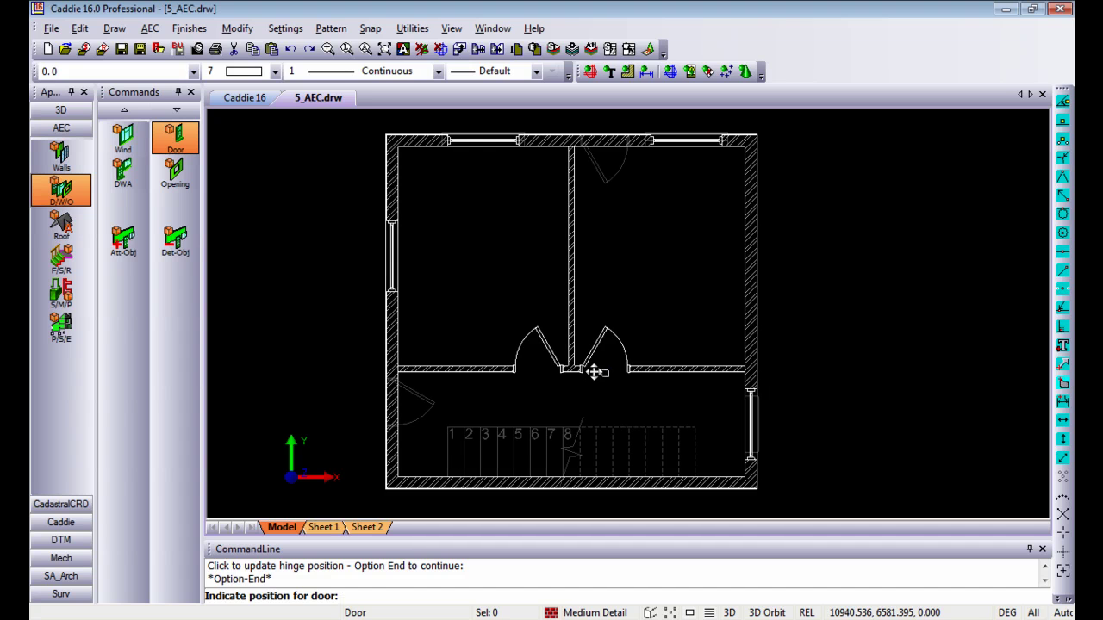
Start a floor slab 170 thick at a height of 2550
{"action": "left_click", "coordinate": [79, 268]}
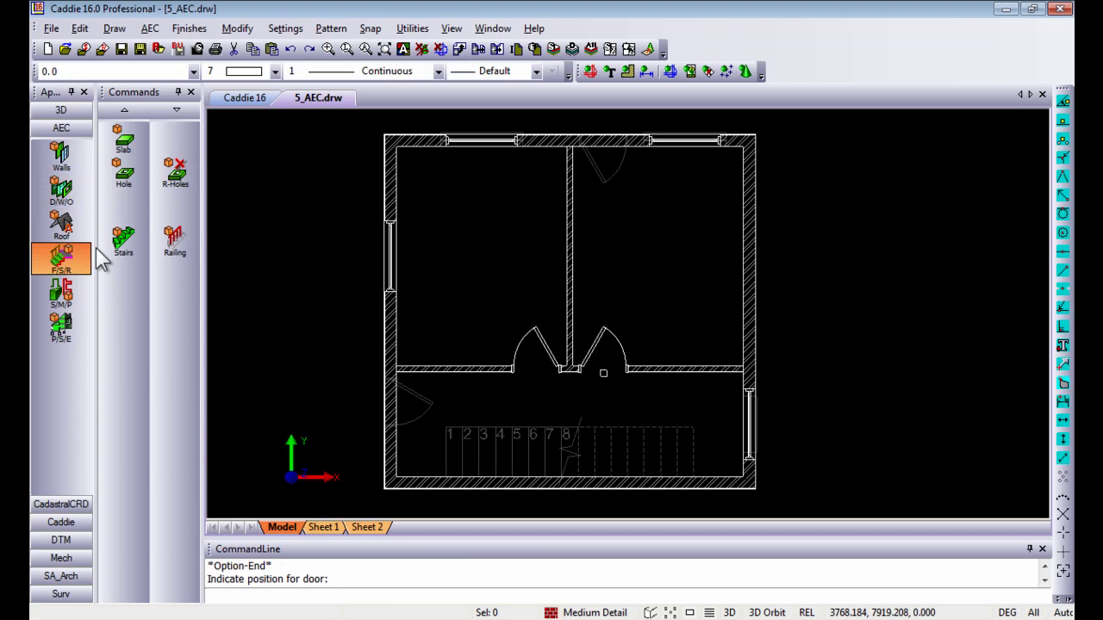
{"action": "left_click", "coordinate": [133, 140]}
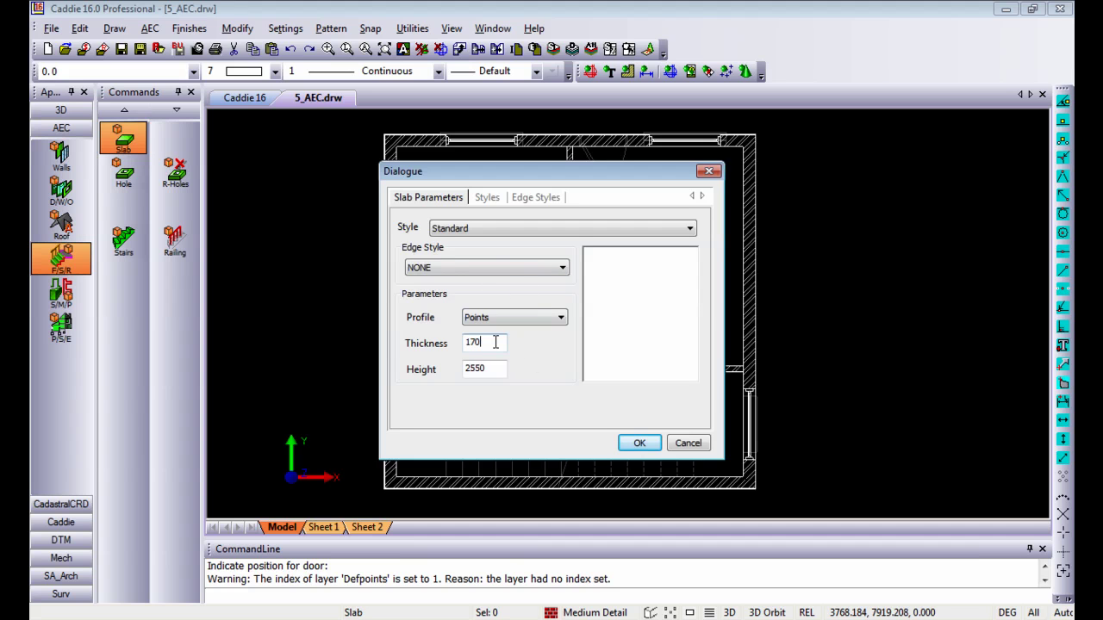
{"action": "double_click", "coordinate": [496, 342]}
{"action": "double_click", "coordinate": [489, 369]}
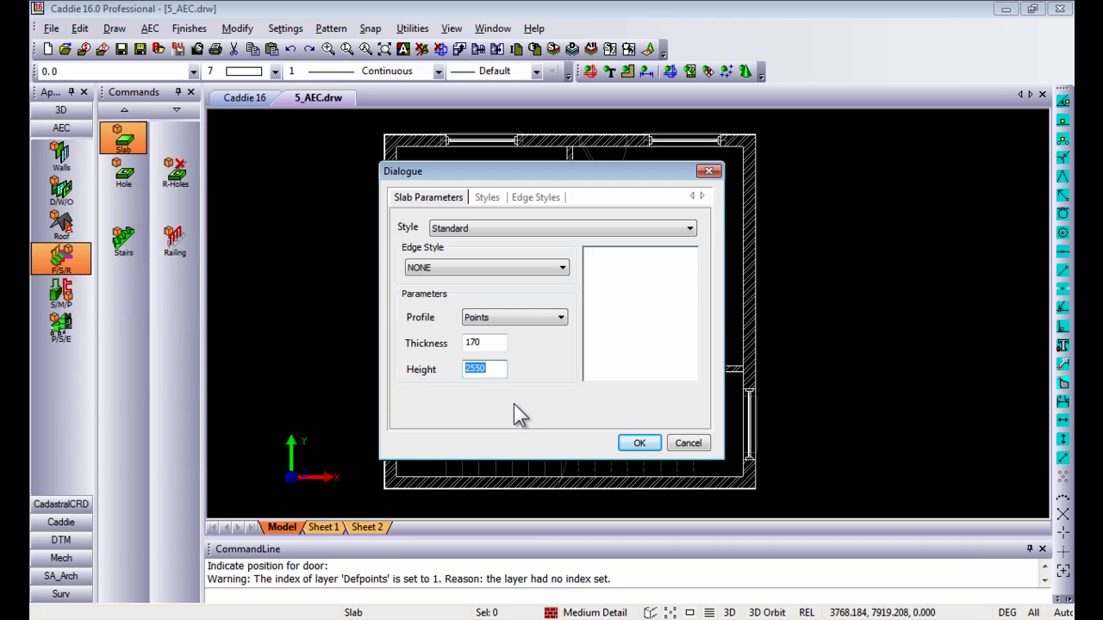
{"action": "left_click", "coordinate": [639, 443]}
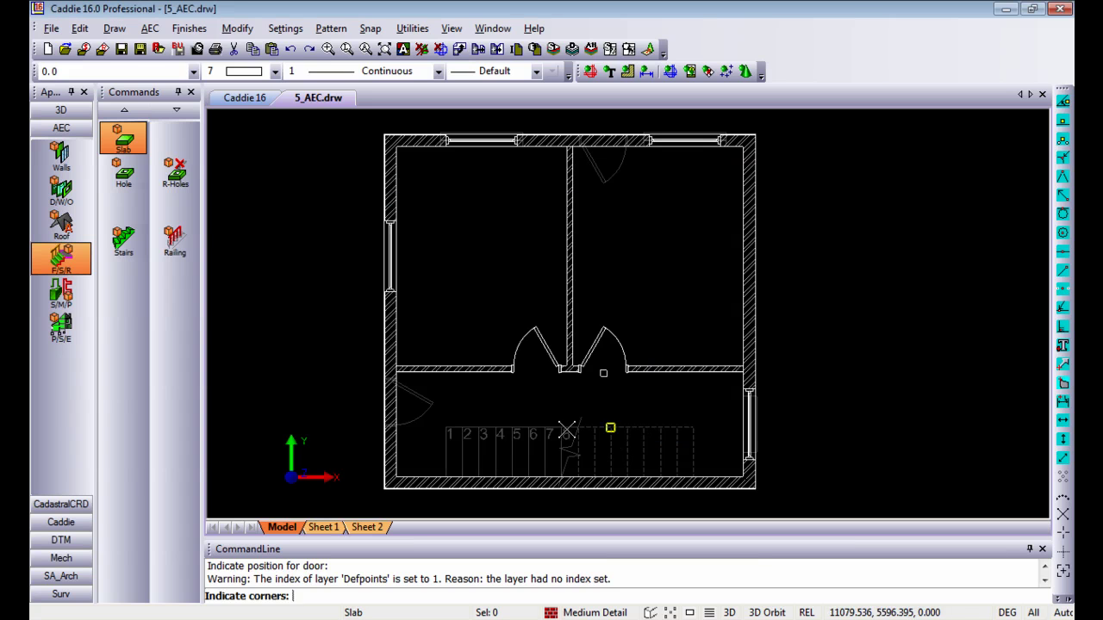
Trace the slab around the inner wall corners, stepping around the stair opening, and finish it
{"action": "left_click", "coordinate": [395, 147]}
{"action": "left_click", "coordinate": [397, 477]}
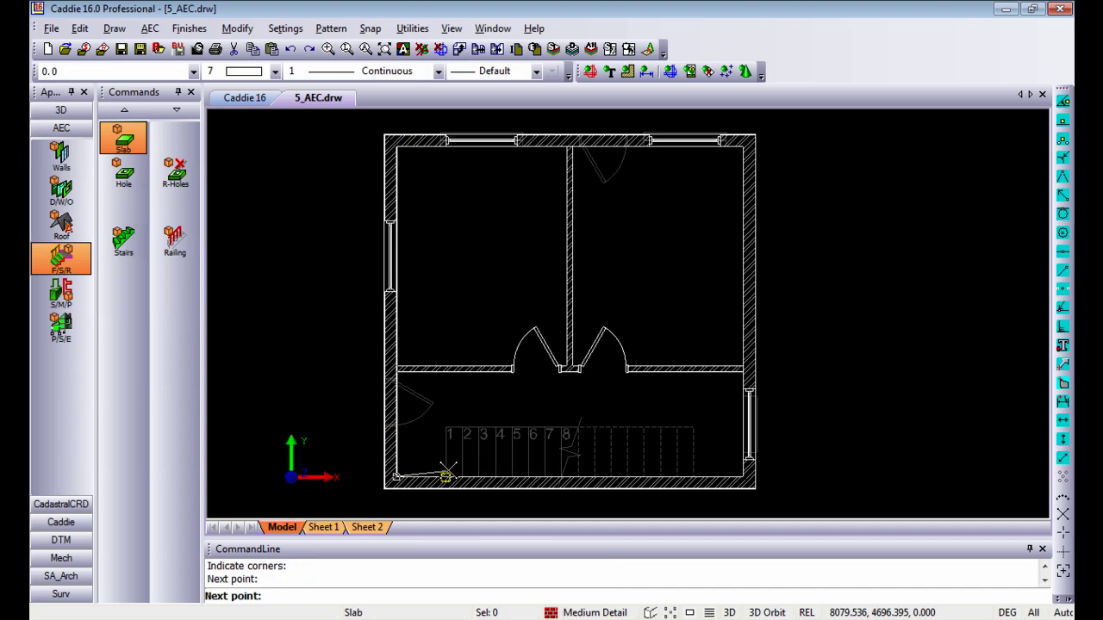
{"action": "left_click", "coordinate": [446, 477]}
{"action": "left_click", "coordinate": [445, 429]}
{"action": "left_click", "coordinate": [693, 429]}
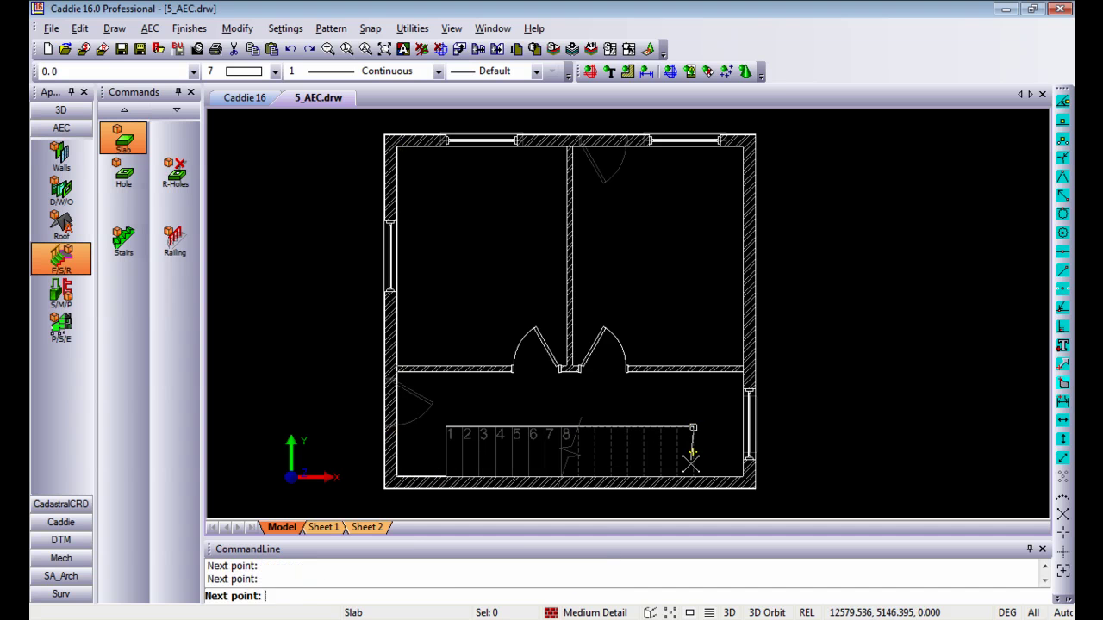
{"action": "left_click", "coordinate": [694, 476]}
{"action": "left_click", "coordinate": [743, 477]}
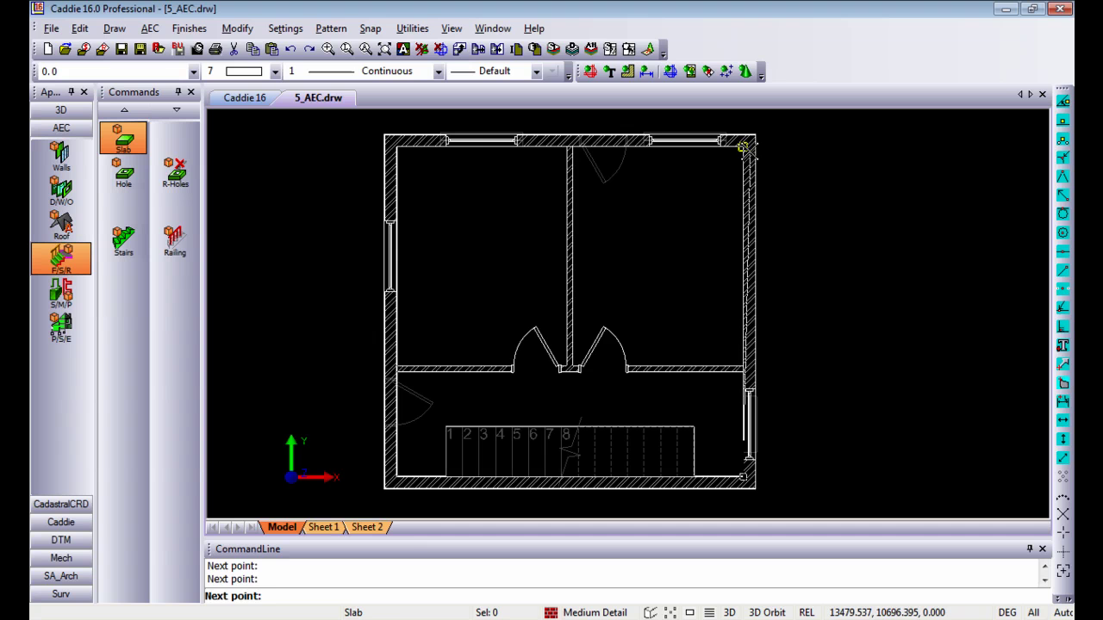
{"action": "left_click", "coordinate": [743, 147]}
{"action": "right_click", "coordinate": [494, 159]}
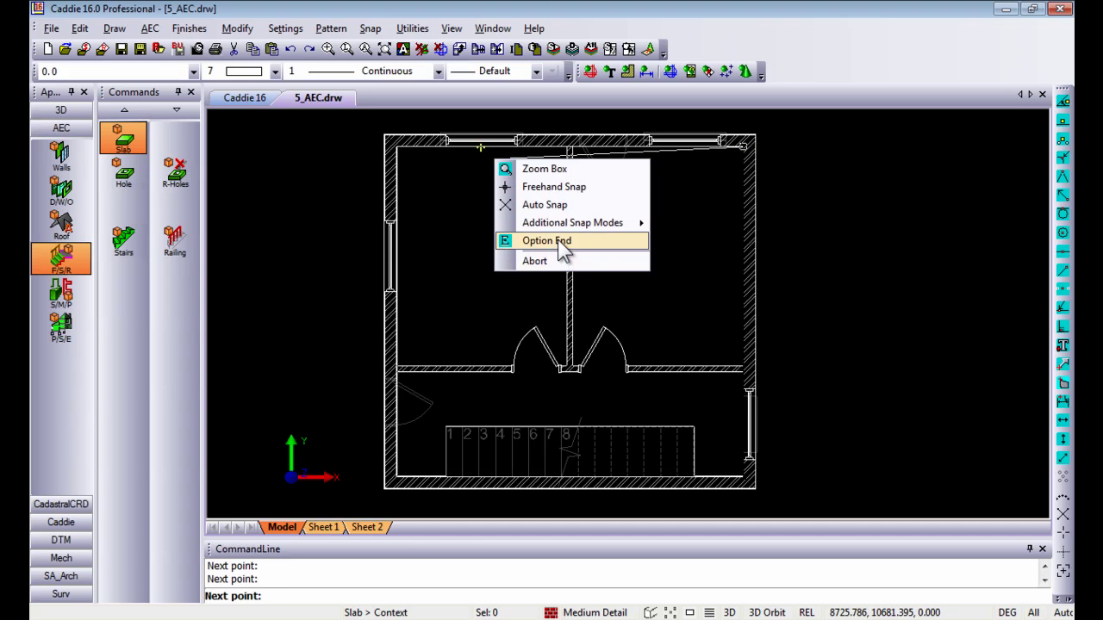
{"action": "left_click", "coordinate": [558, 242]}
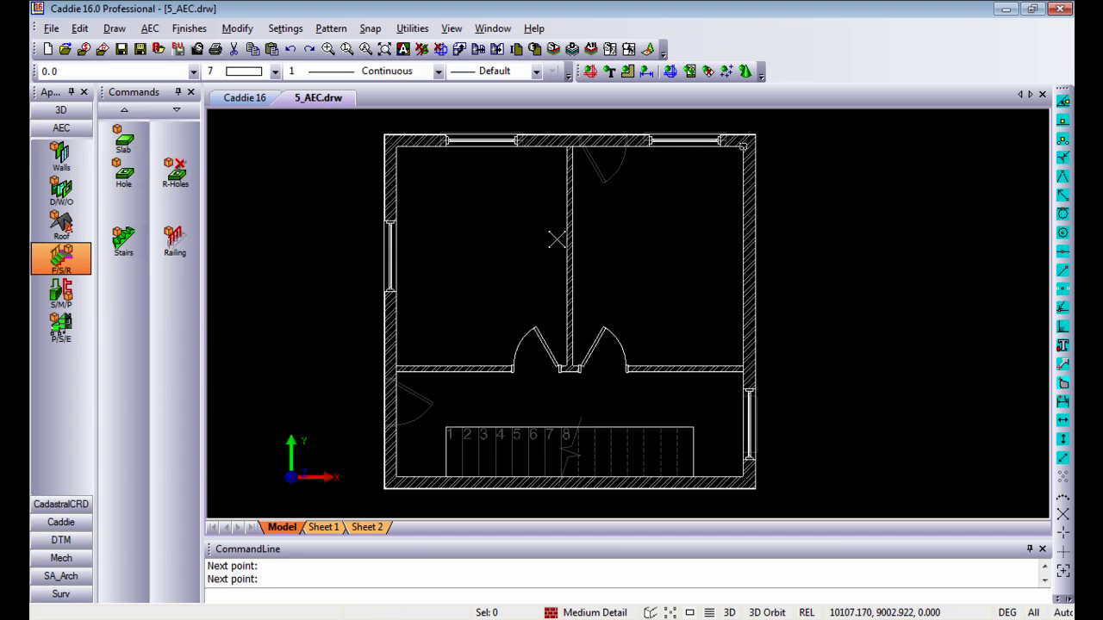
Configure a Straight stair with width 900, height 2720 and 300 treads
{"action": "scroll", "coordinate": [586, 357], "scroll_direction": "down", "scroll_amount": 3}
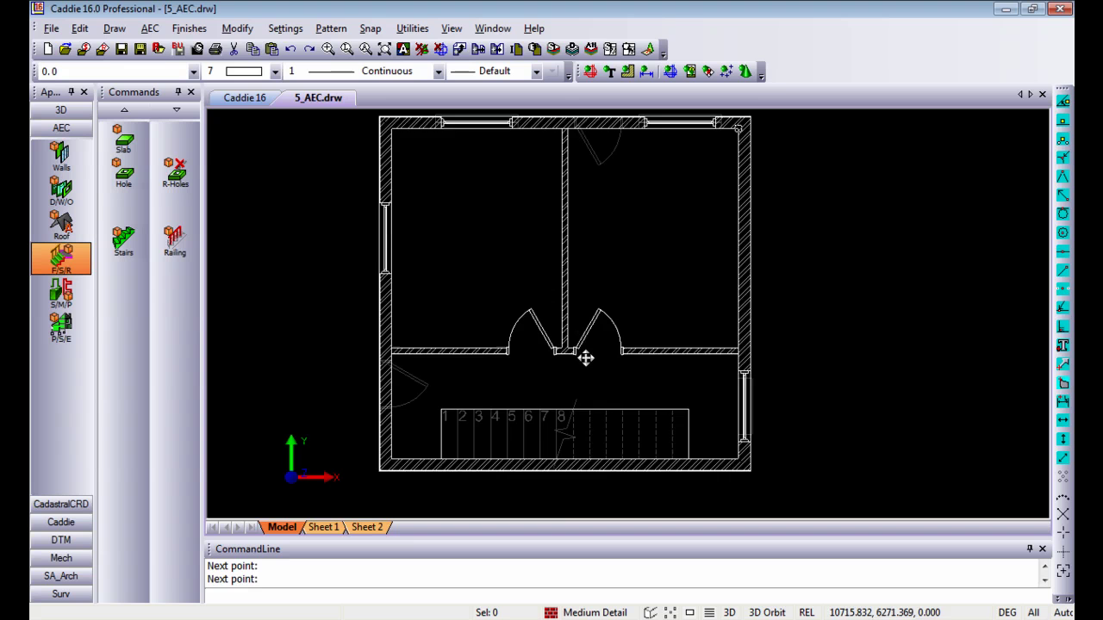
{"action": "scroll", "coordinate": [513, 380], "scroll_direction": "up", "scroll_amount": 2}
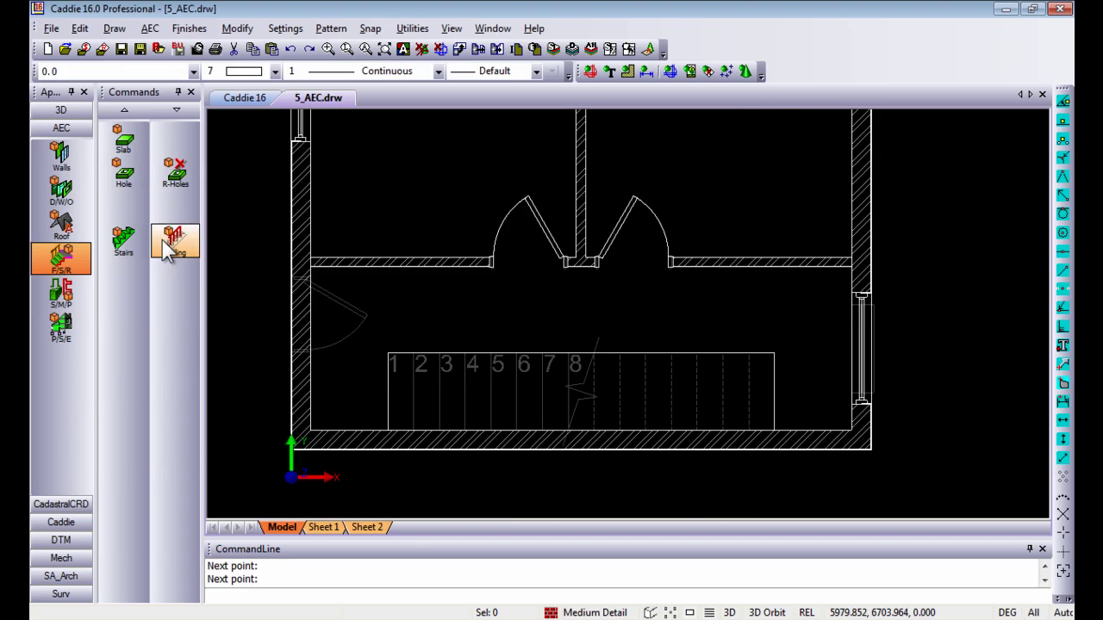
{"action": "left_click", "coordinate": [133, 244]}
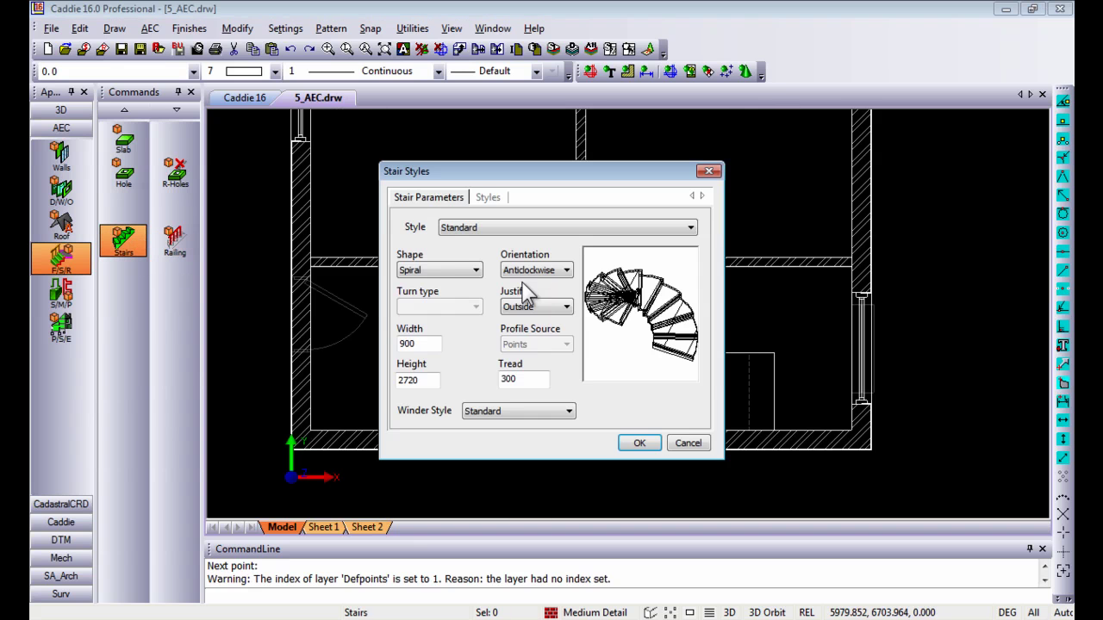
{"action": "left_click", "coordinate": [440, 268]}
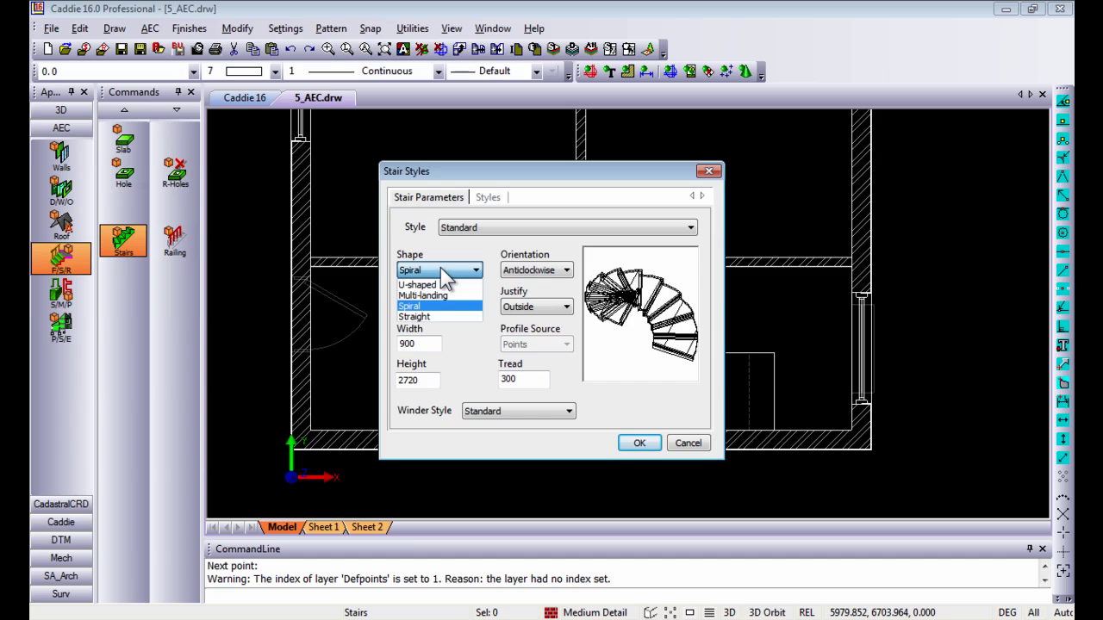
{"action": "left_click", "coordinate": [433, 316]}
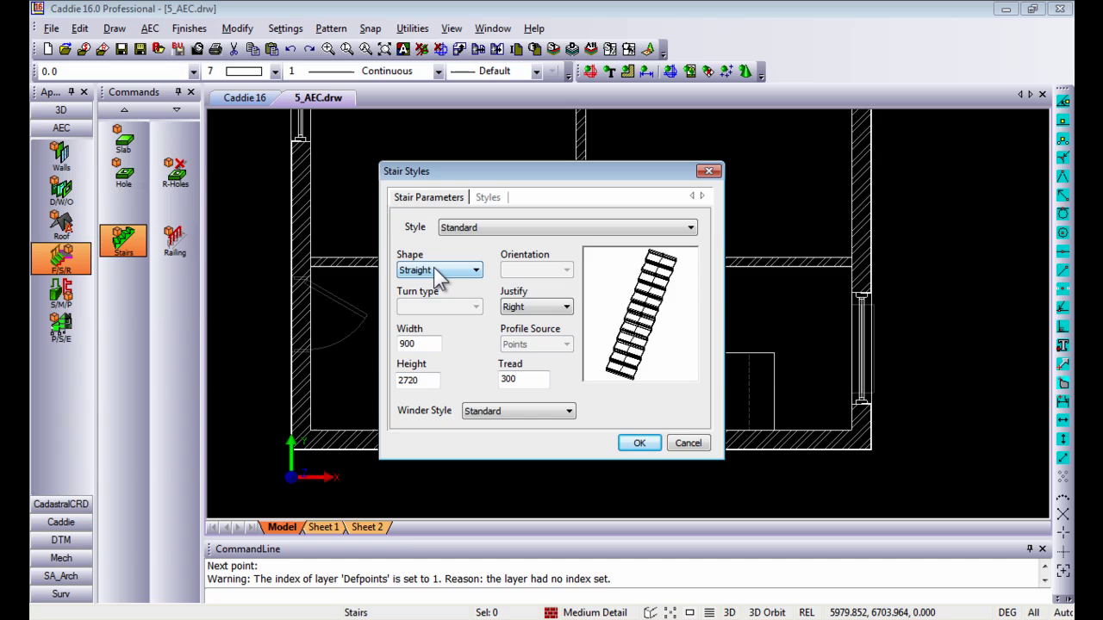
{"action": "double_click", "coordinate": [419, 344]}
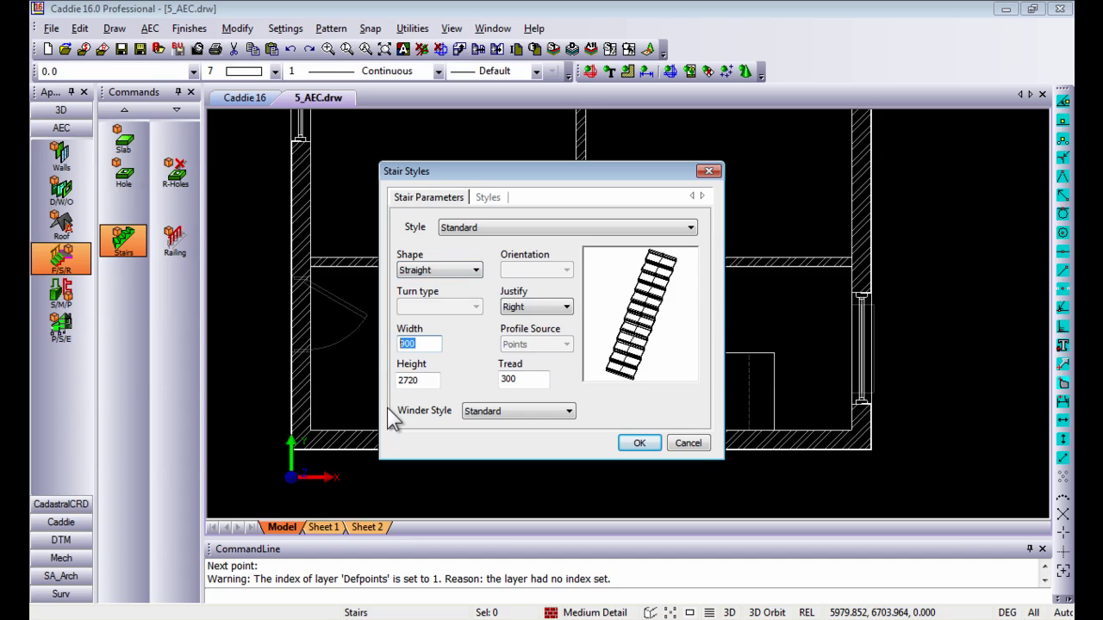
{"action": "double_click", "coordinate": [428, 380]}
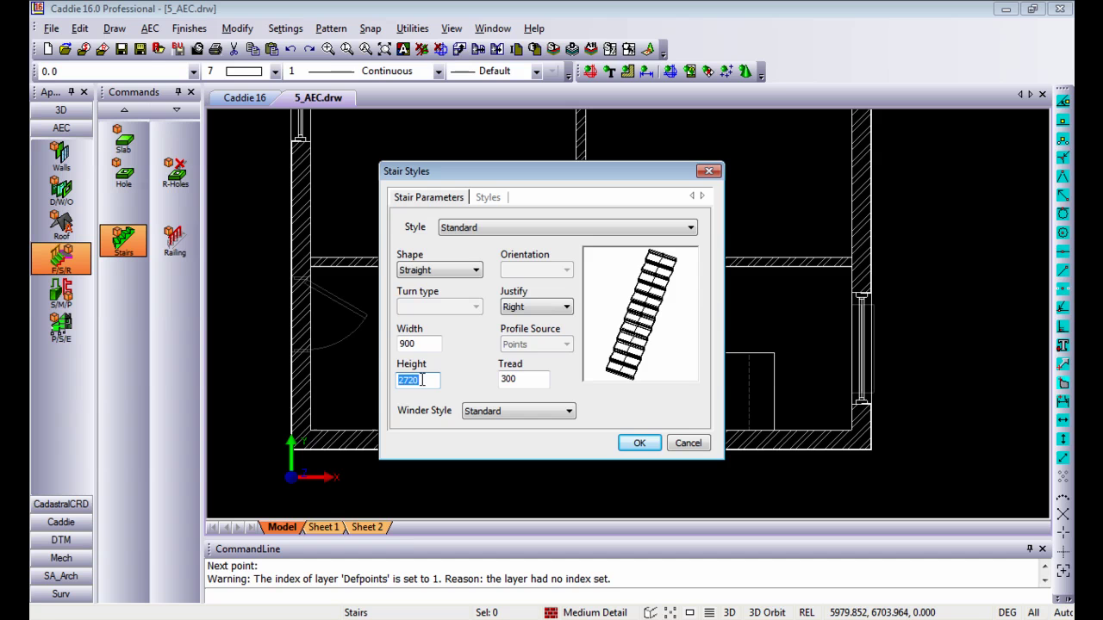
{"action": "double_click", "coordinate": [528, 380]}
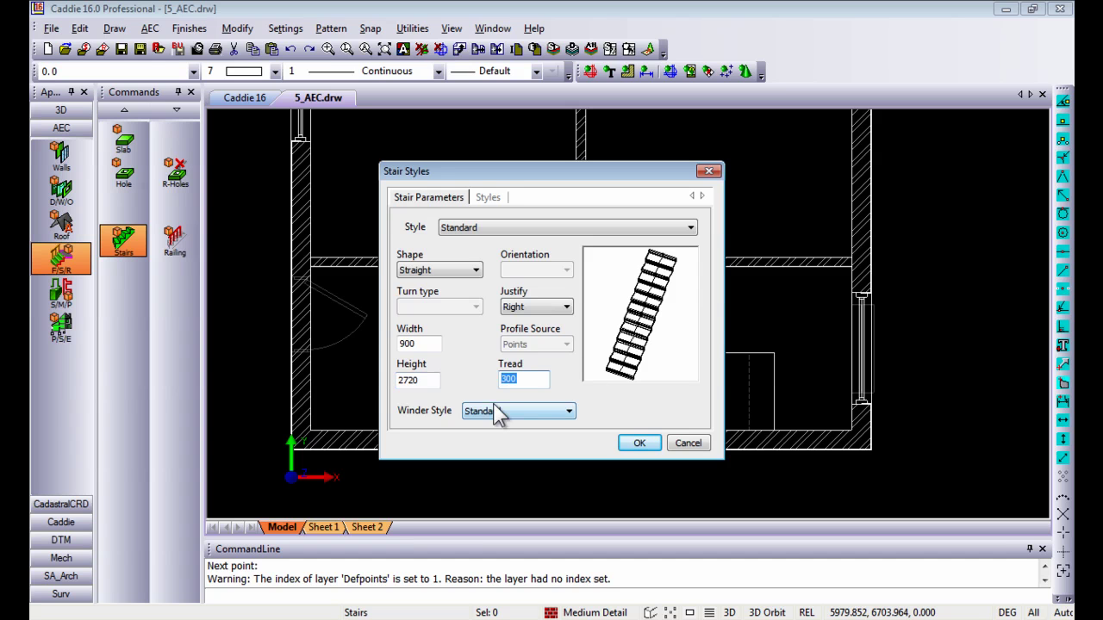
{"action": "left_click", "coordinate": [639, 443]}
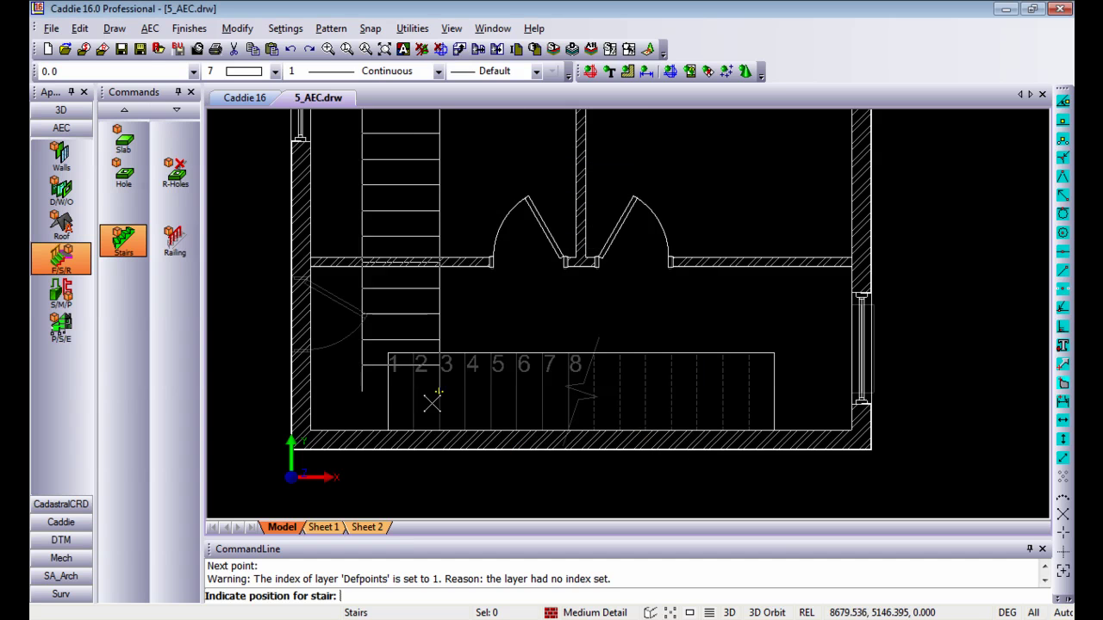
Place the stair from the bottom-left corner running along the bottom wall
{"action": "left_click", "coordinate": [388, 430]}
{"action": "left_click", "coordinate": [775, 431]}
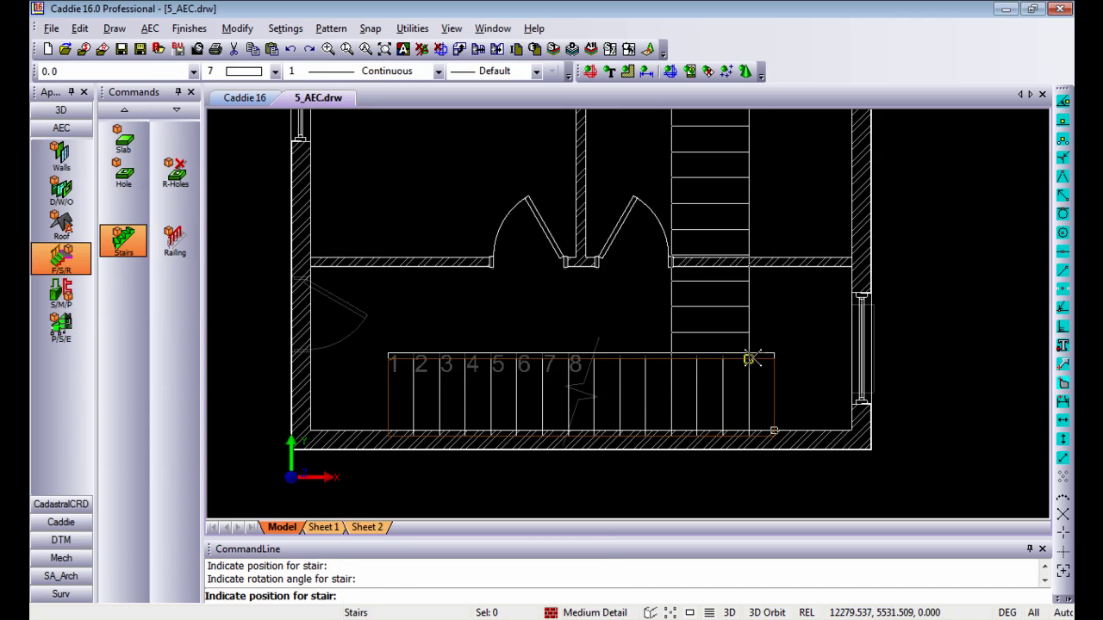
{"action": "middle_click_drag", "start_coordinate": [725, 313], "coordinate": [704, 314]}
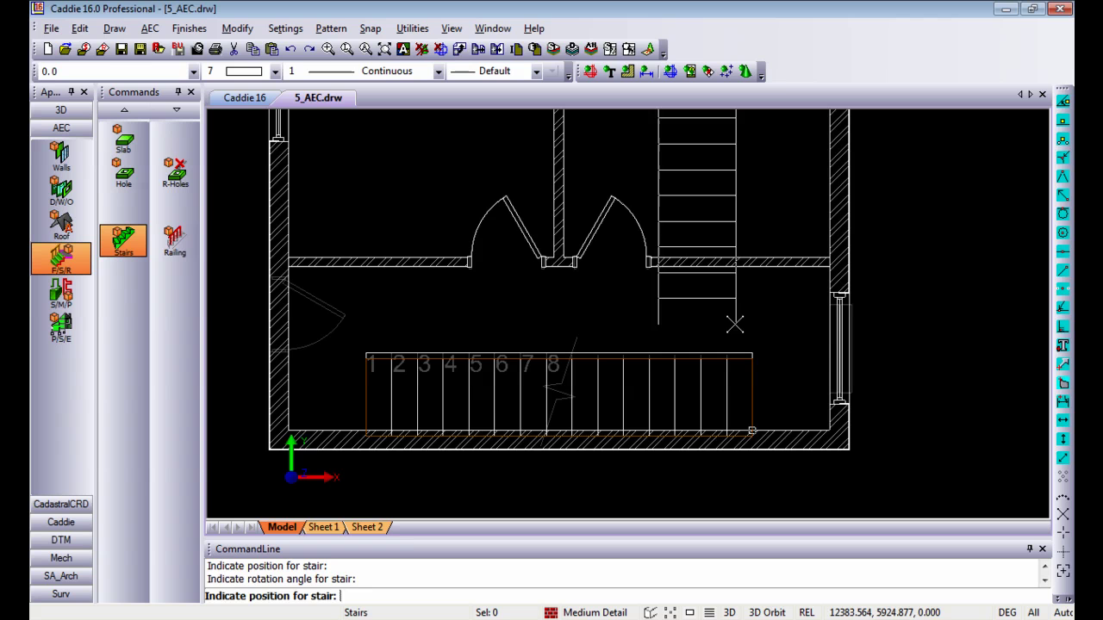
Generate a railing From Stairs on the straight stair and select the new handrail
{"action": "left_click", "coordinate": [177, 243]}
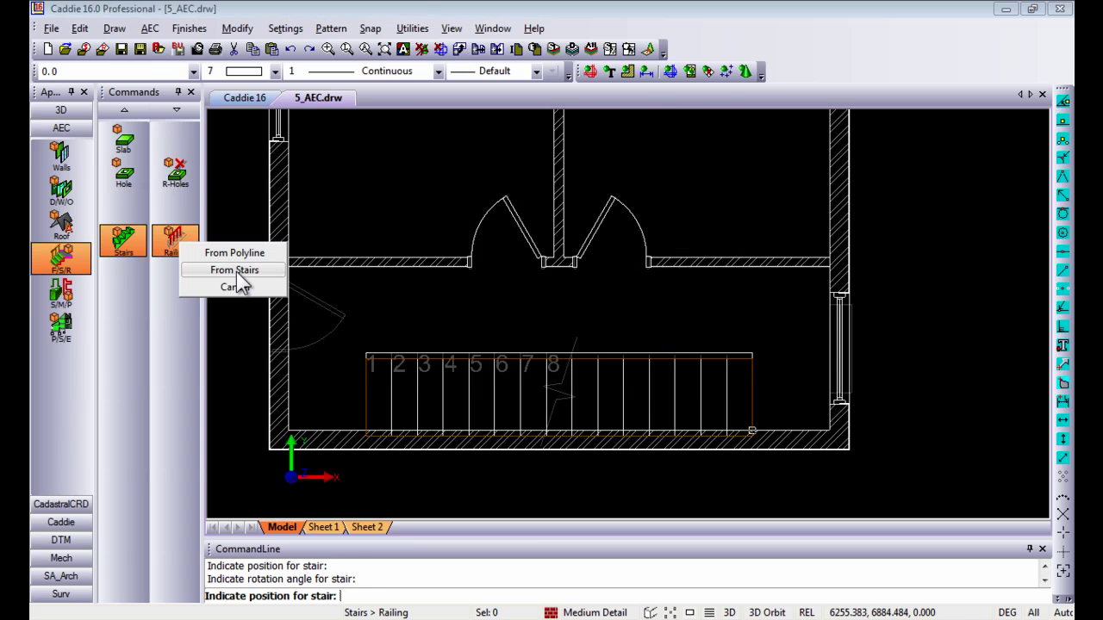
{"action": "left_click", "coordinate": [237, 270]}
{"action": "left_click", "coordinate": [611, 359]}
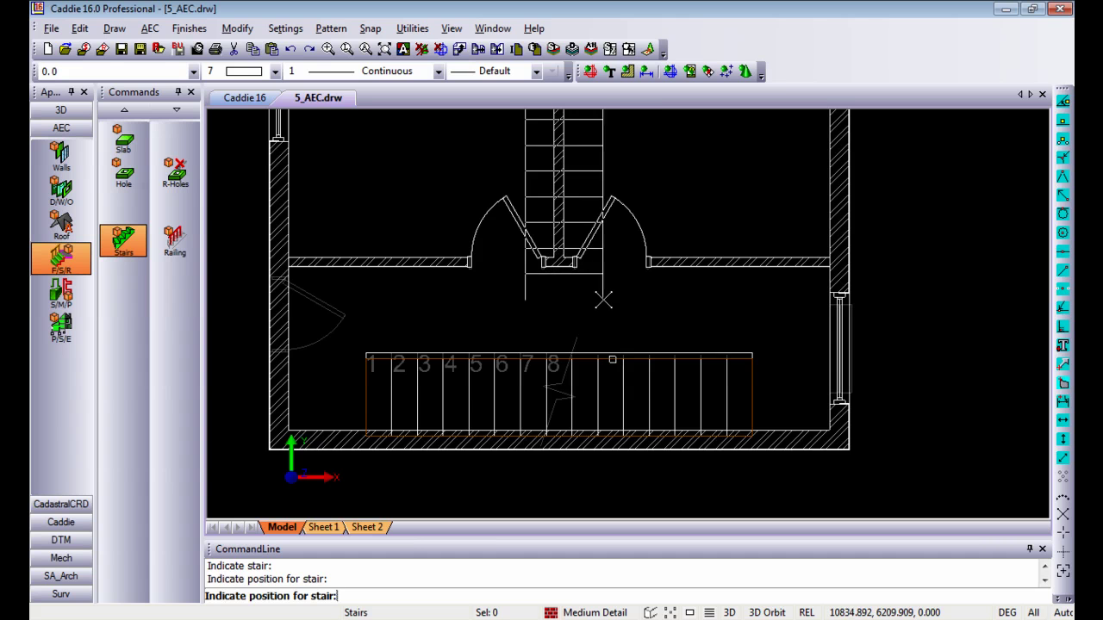
{"action": "middle_click_drag", "start_coordinate": [600, 305], "coordinate": [553, 310]}
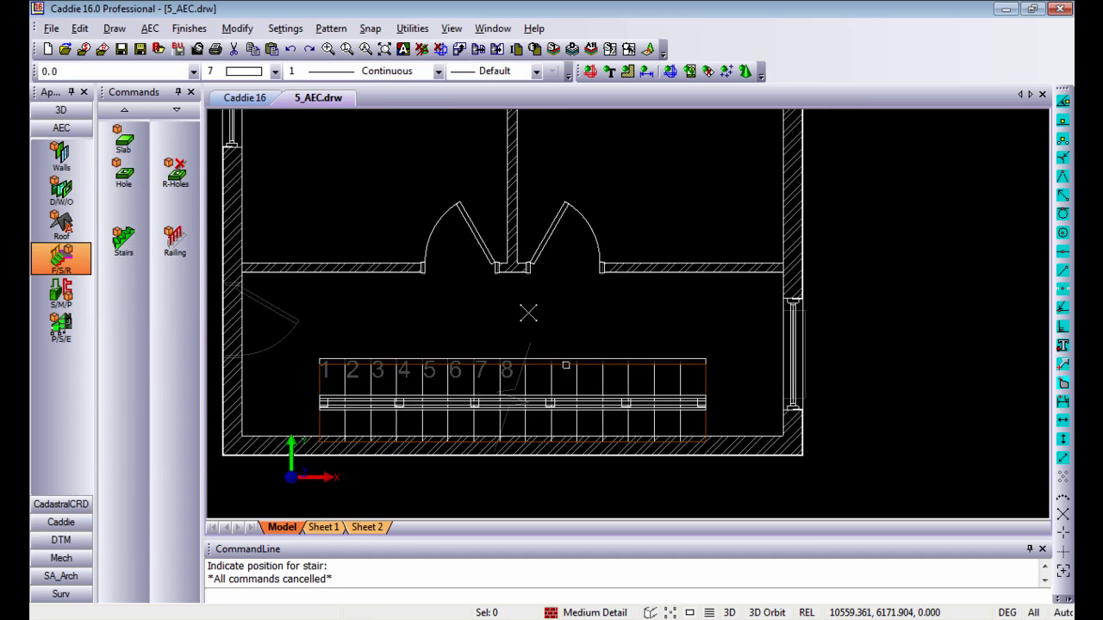
{"action": "mouse_move", "coordinate": [589, 332]}
{"action": "middle_mouse_down"}
{"action": "mouse_move", "coordinate": [645, 330]}
{"action": "mouse_move", "coordinate": [594, 294]}
{"action": "middle_mouse_up"}
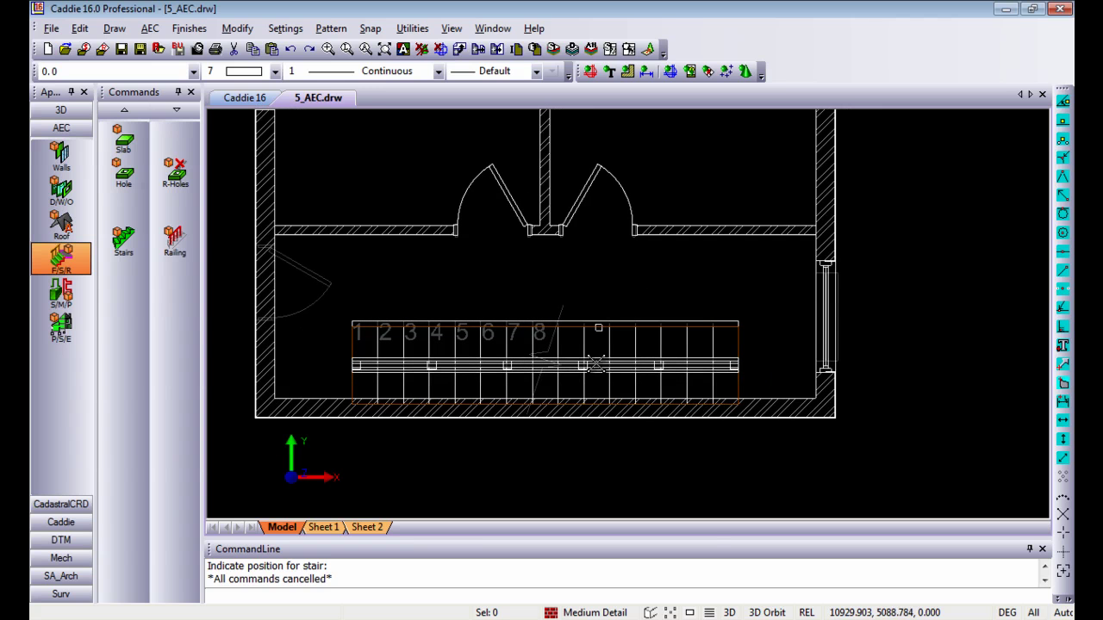
{"action": "left_click", "coordinate": [597, 363]}
Set the railing anchor to Left justification with a 75 side offset, then close properties
{"action": "right_click", "coordinate": [559, 199]}
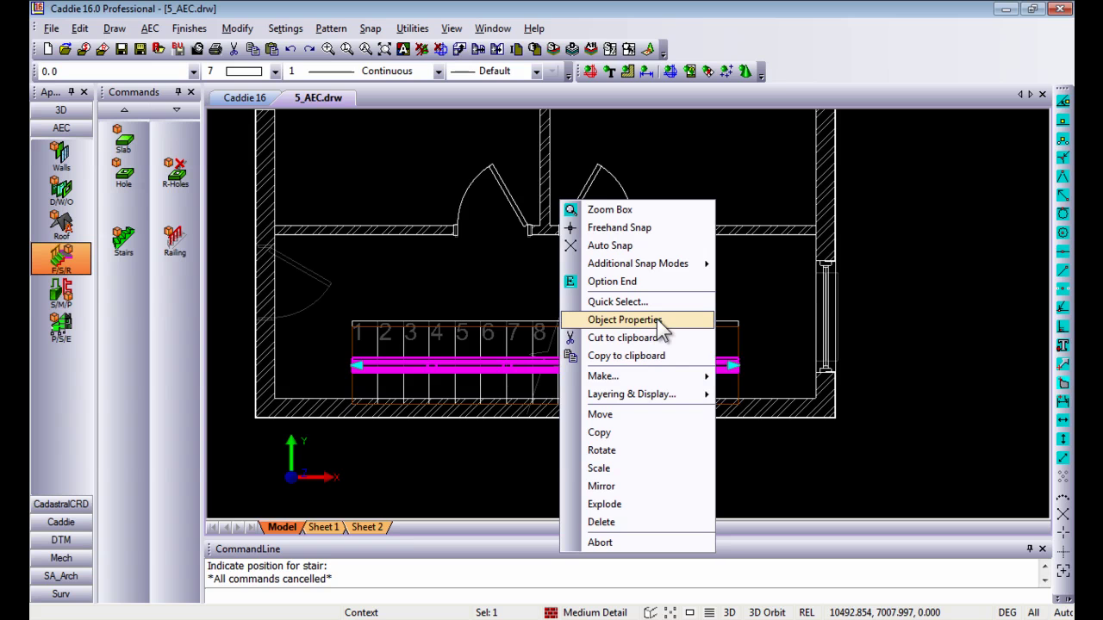
{"action": "left_click", "coordinate": [676, 319]}
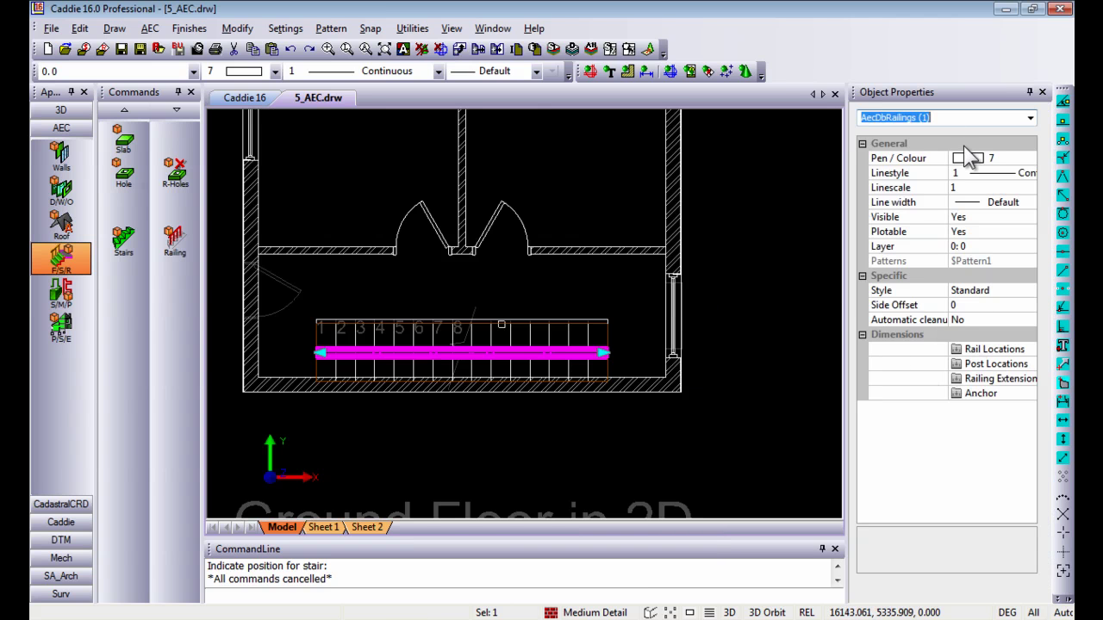
{"action": "double_click", "coordinate": [987, 396]}
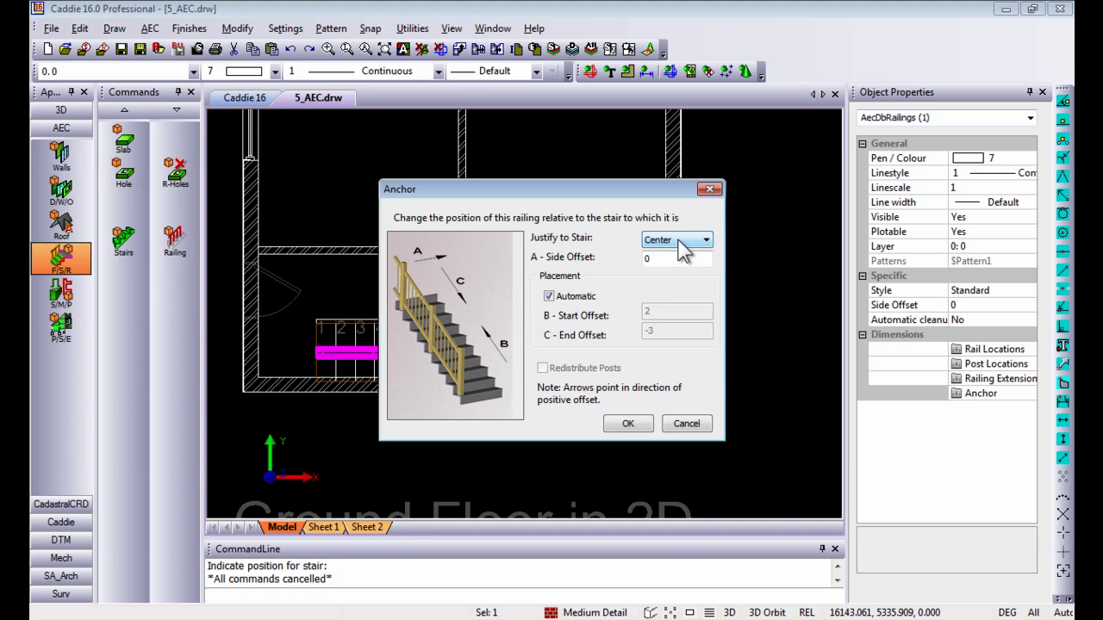
{"action": "left_click", "coordinate": [681, 244]}
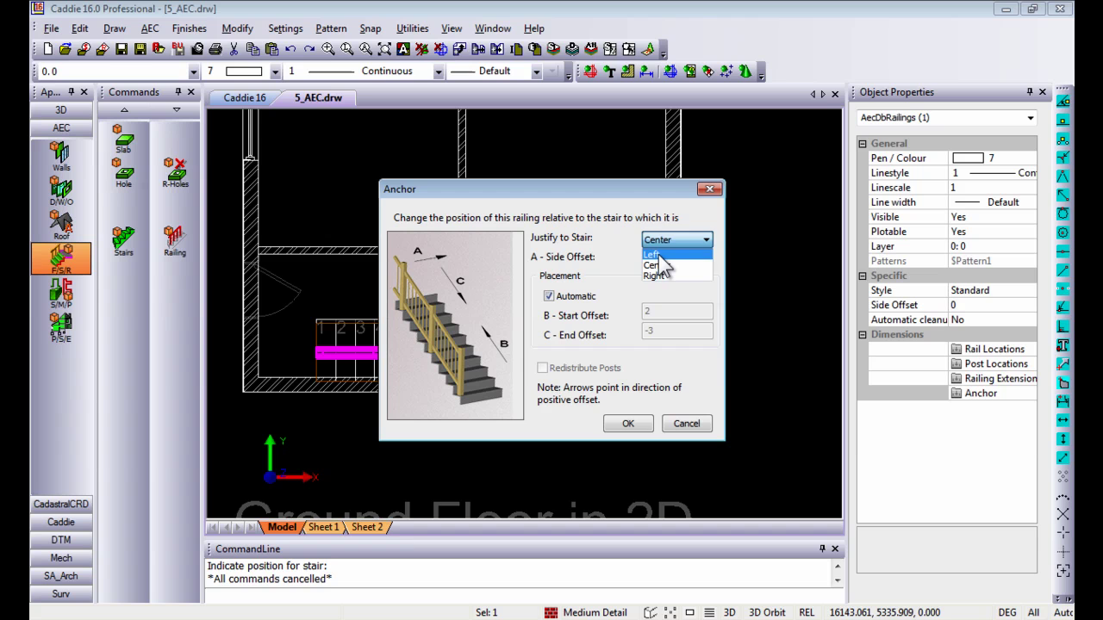
{"action": "left_click", "coordinate": [652, 255]}
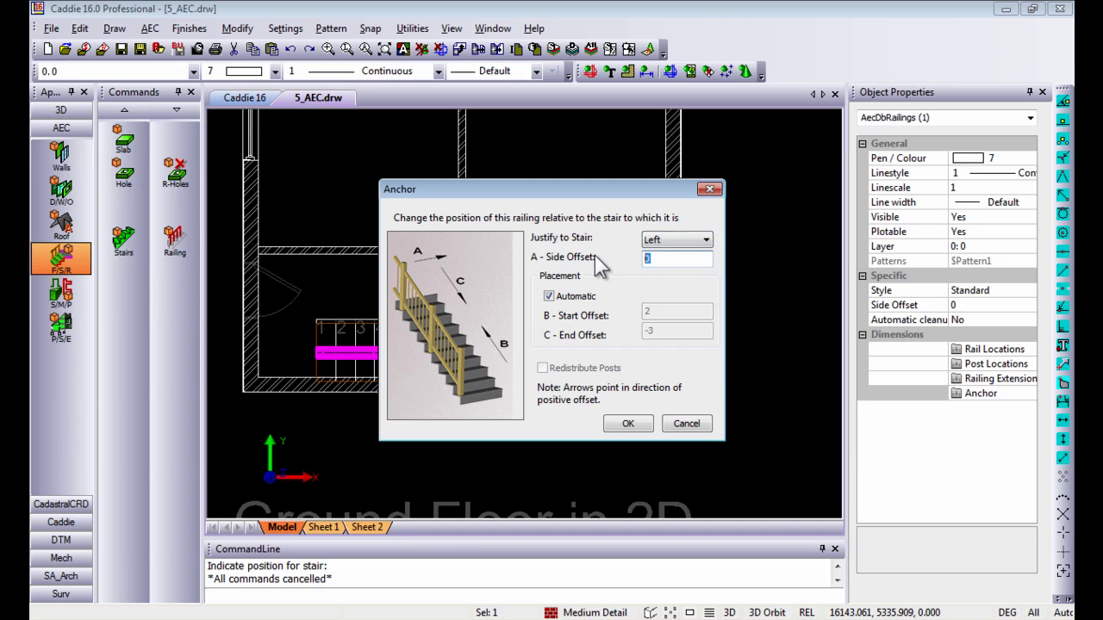
{"action": "type", "text": "75"}
{"action": "left_click", "coordinate": [629, 424]}
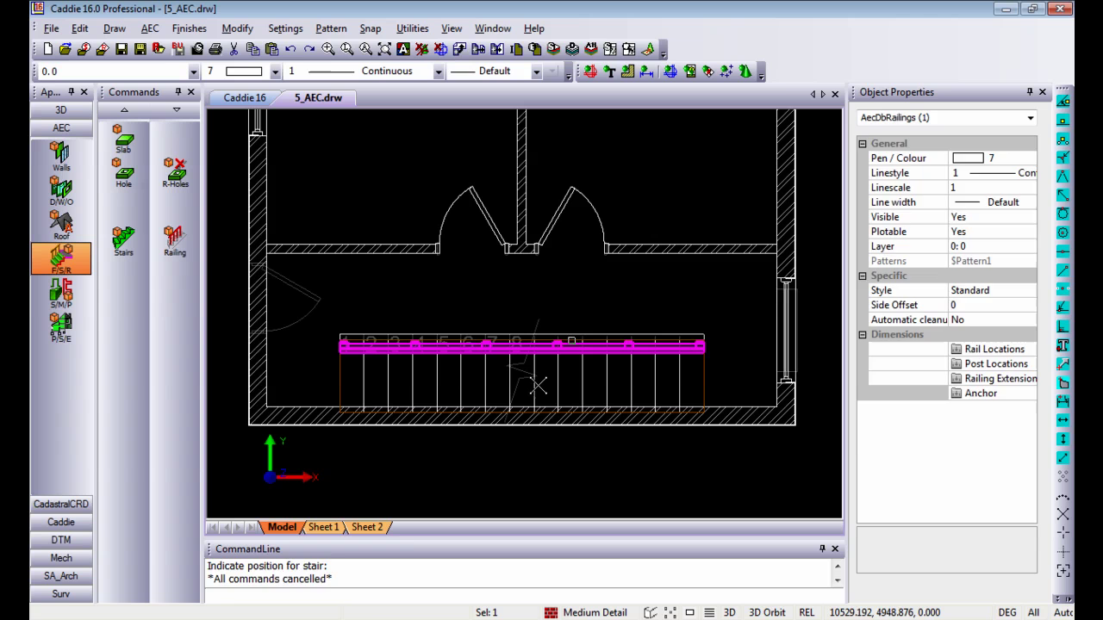
{"action": "key", "text": "Escape"}
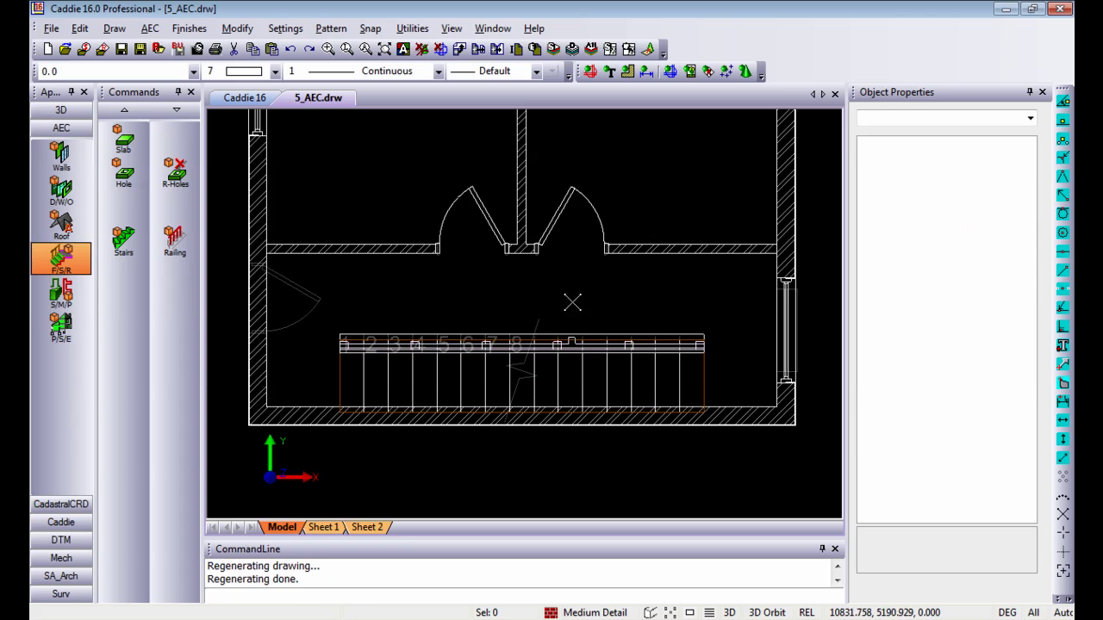
{"action": "left_click", "coordinate": [1042, 92]}
{"action": "scroll", "coordinate": [604, 319], "scroll_direction": "down", "scroll_amount": 3}
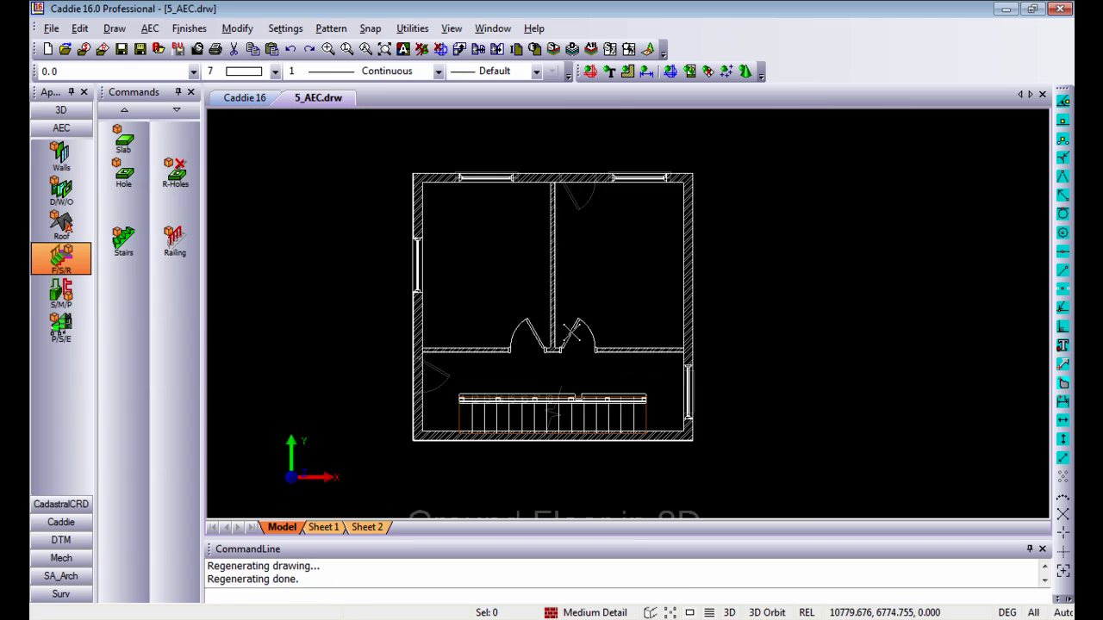
{"action": "scroll", "coordinate": [571, 332], "scroll_direction": "up", "scroll_amount": 2}
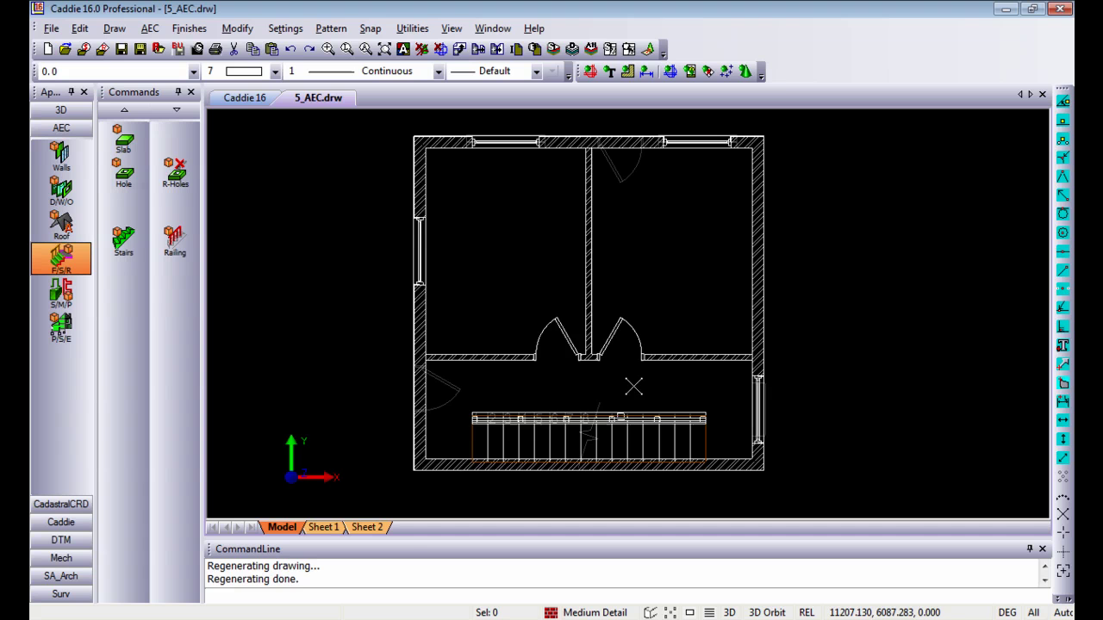
Confirm roof settings of pitch 30, overhang 600 and base height 5440
{"action": "left_click", "coordinate": [64, 220]}
{"action": "left_click", "coordinate": [131, 144]}
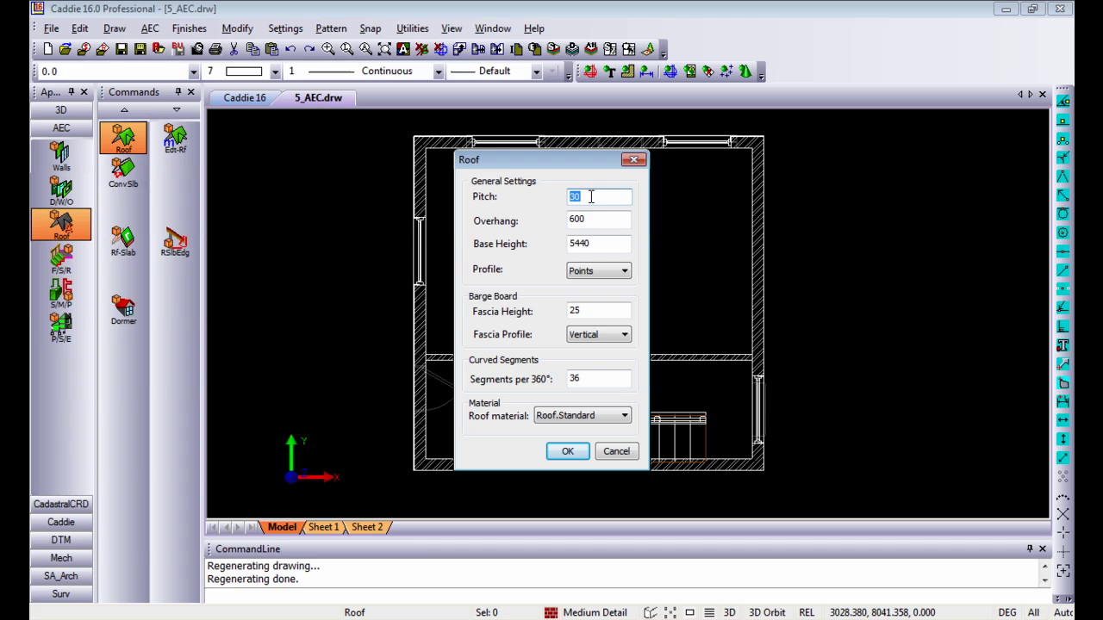
{"action": "key", "text": "Tab"}
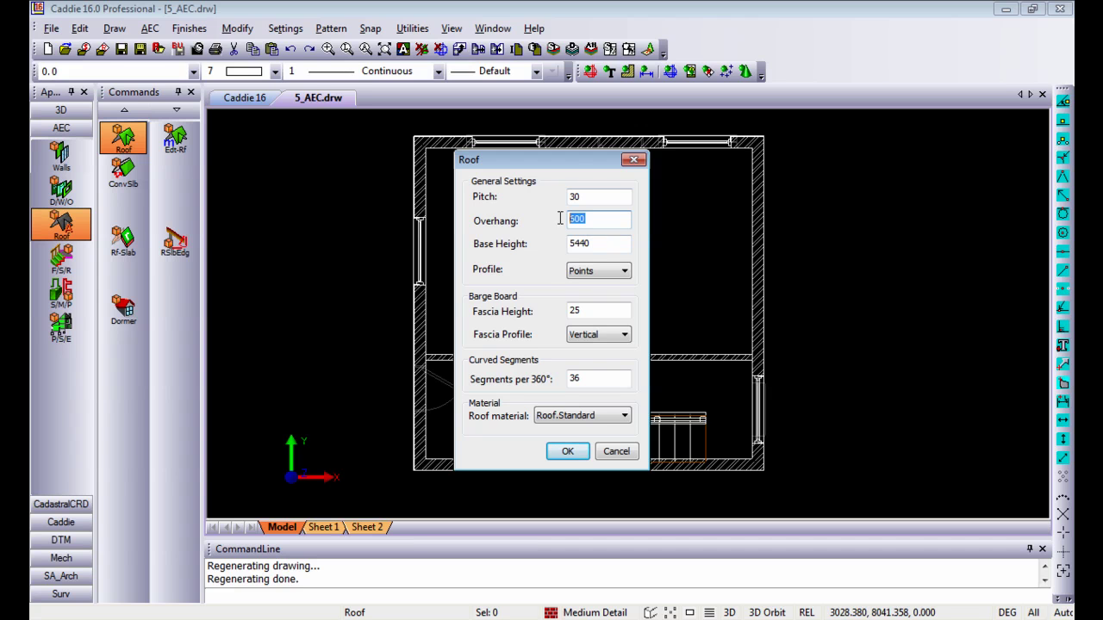
{"action": "key", "text": "Tab"}
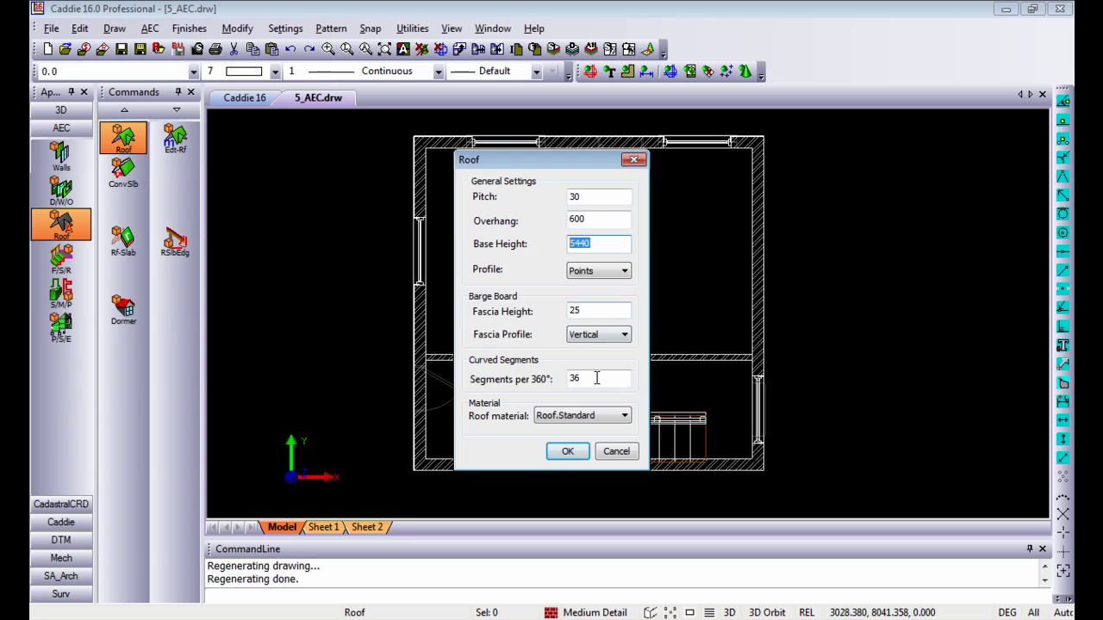
{"action": "left_click", "coordinate": [568, 451]}
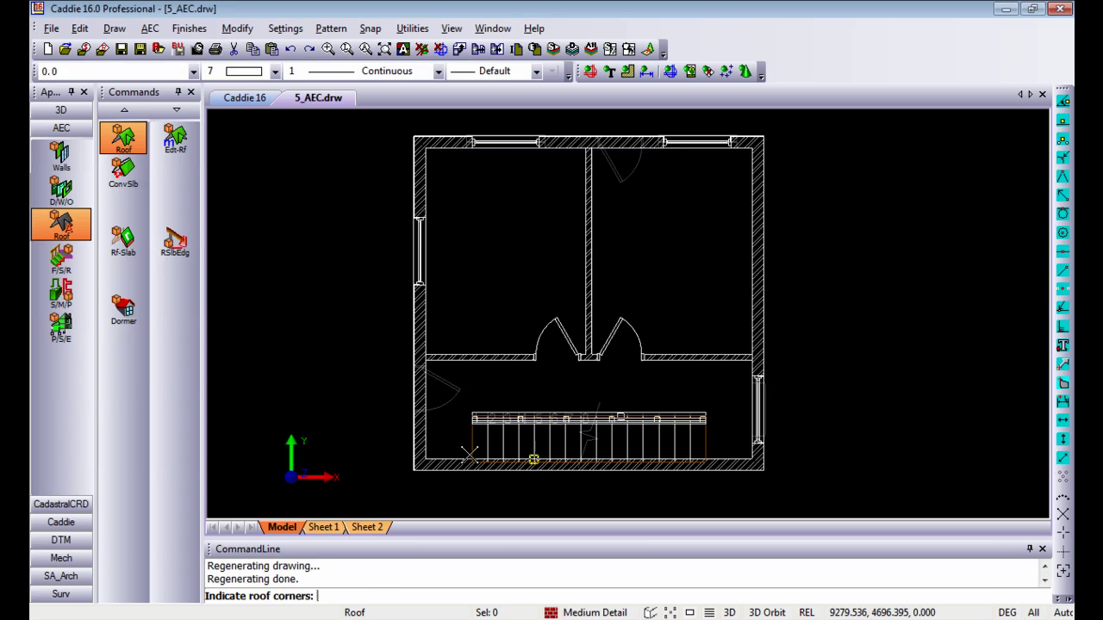
Outline the roof on the four outer wall corners and generate it
{"action": "left_click", "coordinate": [413, 470]}
{"action": "left_click", "coordinate": [398, 131]}
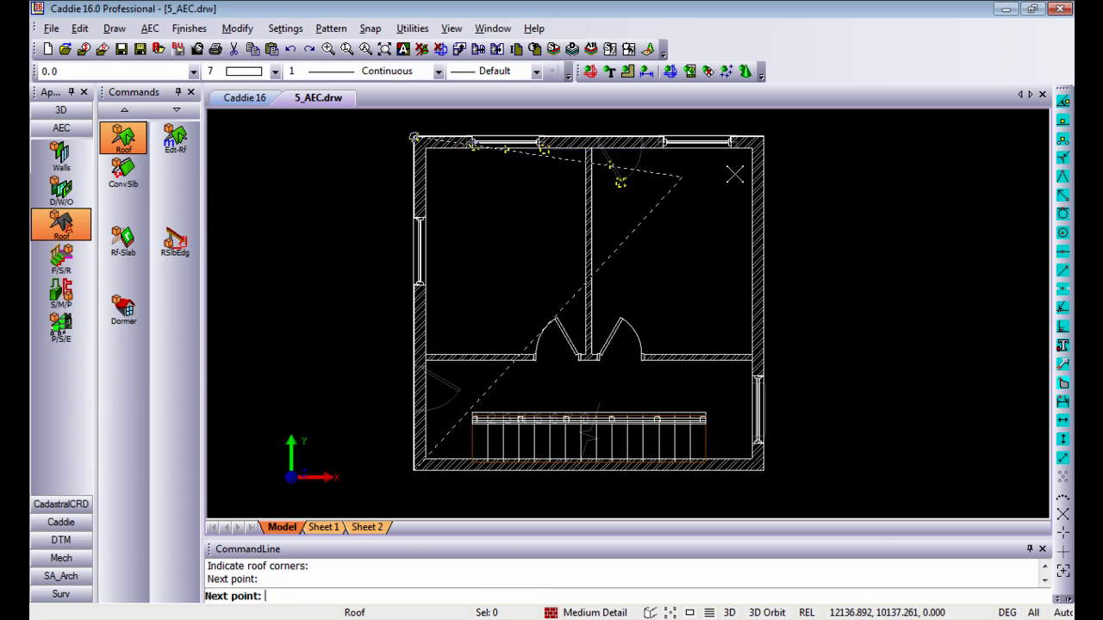
{"action": "left_click", "coordinate": [763, 140]}
{"action": "left_click", "coordinate": [763, 472]}
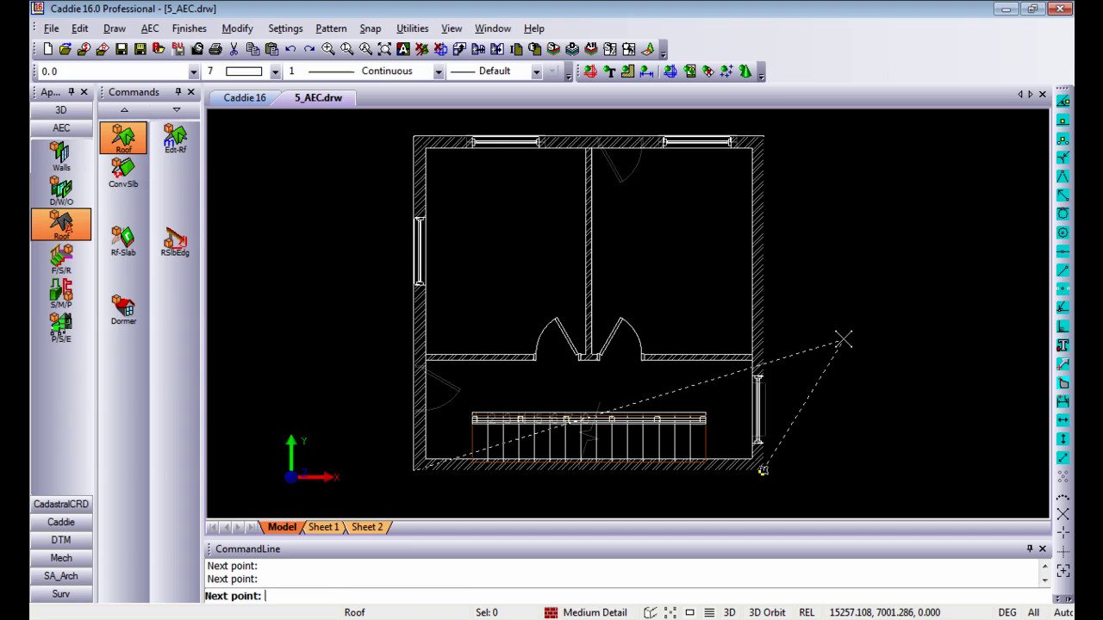
{"action": "right_click", "coordinate": [844, 334]}
{"action": "left_click", "coordinate": [901, 422]}
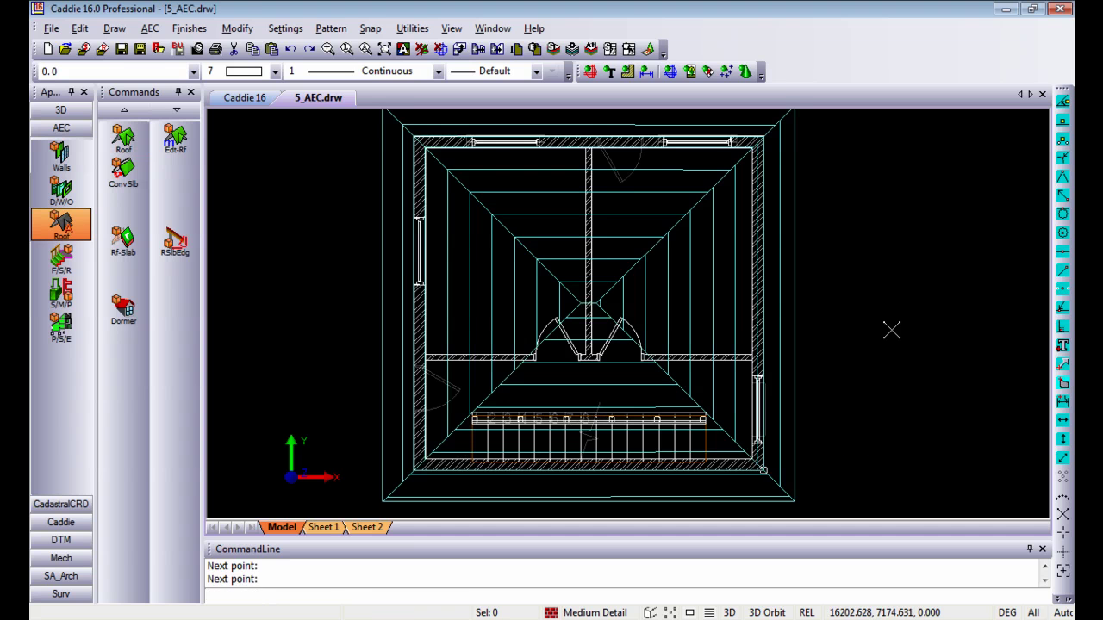
{"action": "scroll", "coordinate": [862, 333], "scroll_direction": "down", "scroll_amount": 3}
{"action": "middle_click_drag", "start_coordinate": [808, 353], "coordinate": [781, 358]}
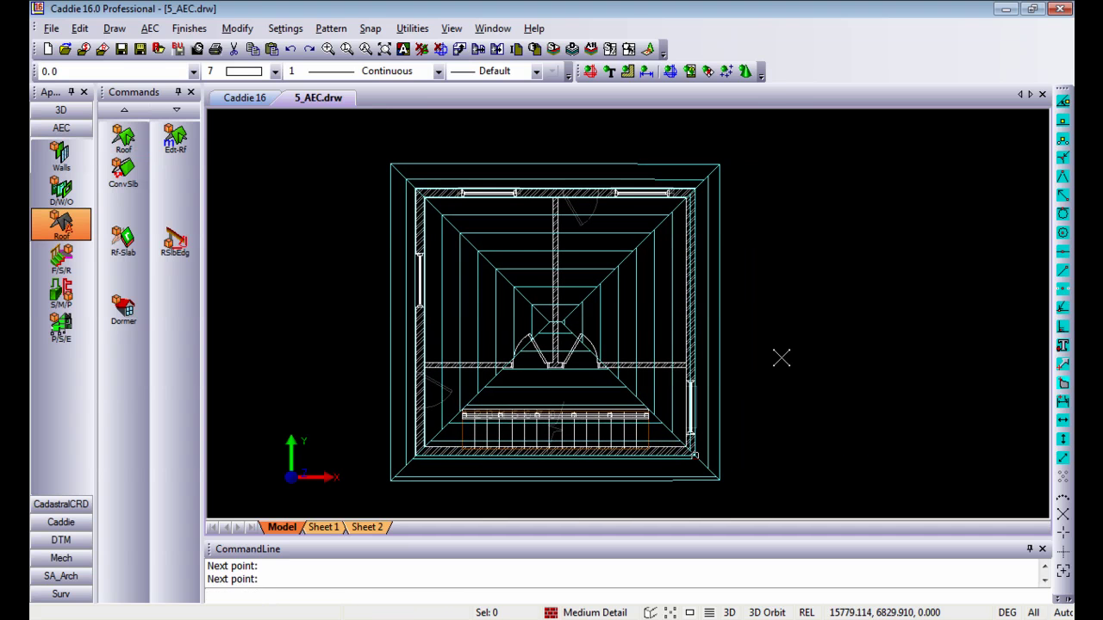
{"action": "left_click", "coordinate": [190, 147]}
{"action": "right_click", "coordinate": [404, 251]}
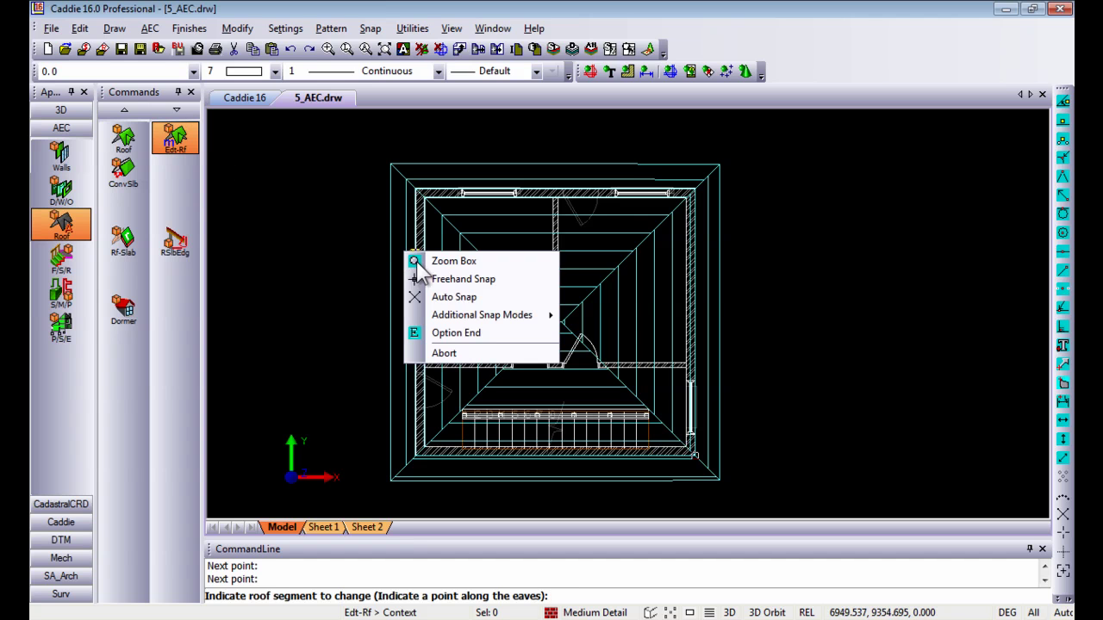
{"action": "left_click", "coordinate": [457, 280]}
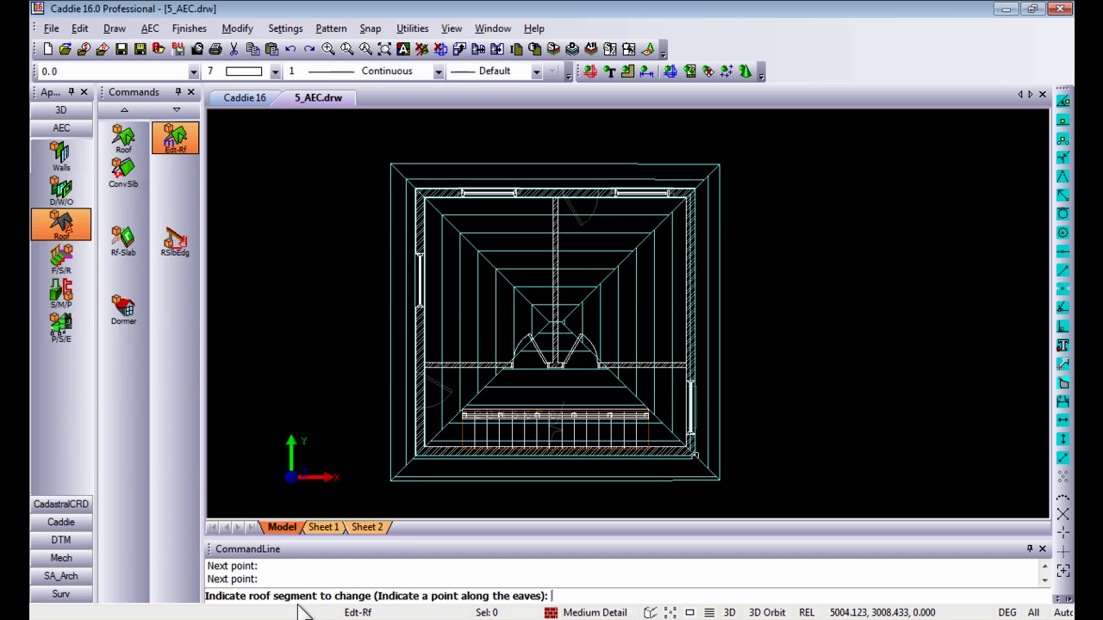
{"action": "left_click", "coordinate": [392, 315]}
{"action": "left_click", "coordinate": [584, 315]}
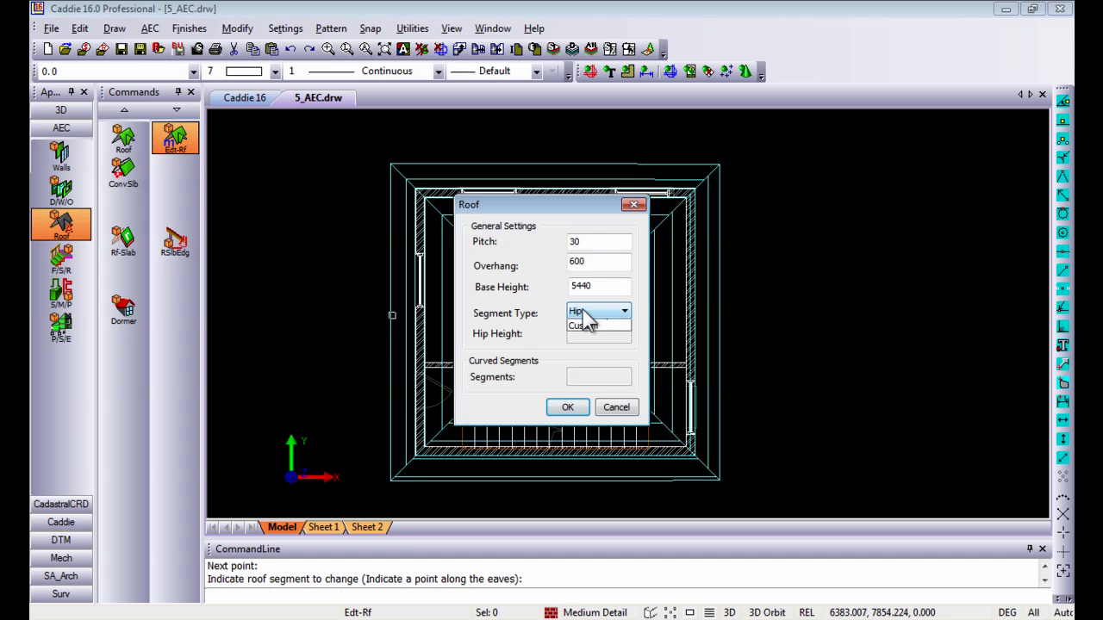
{"action": "left_click", "coordinate": [590, 336]}
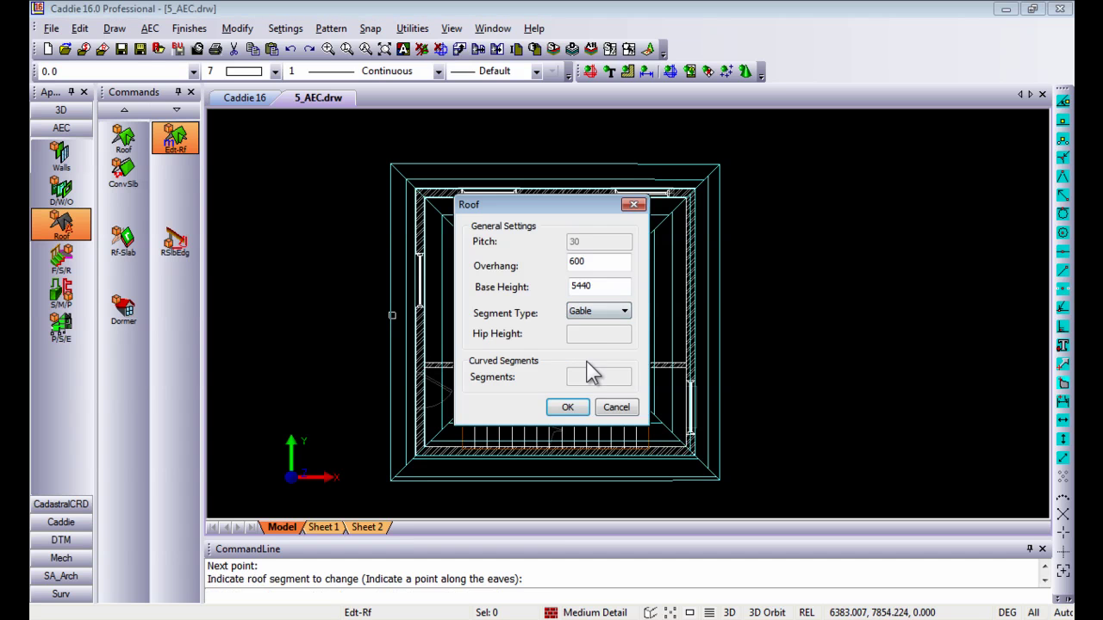
{"action": "left_click", "coordinate": [569, 408]}
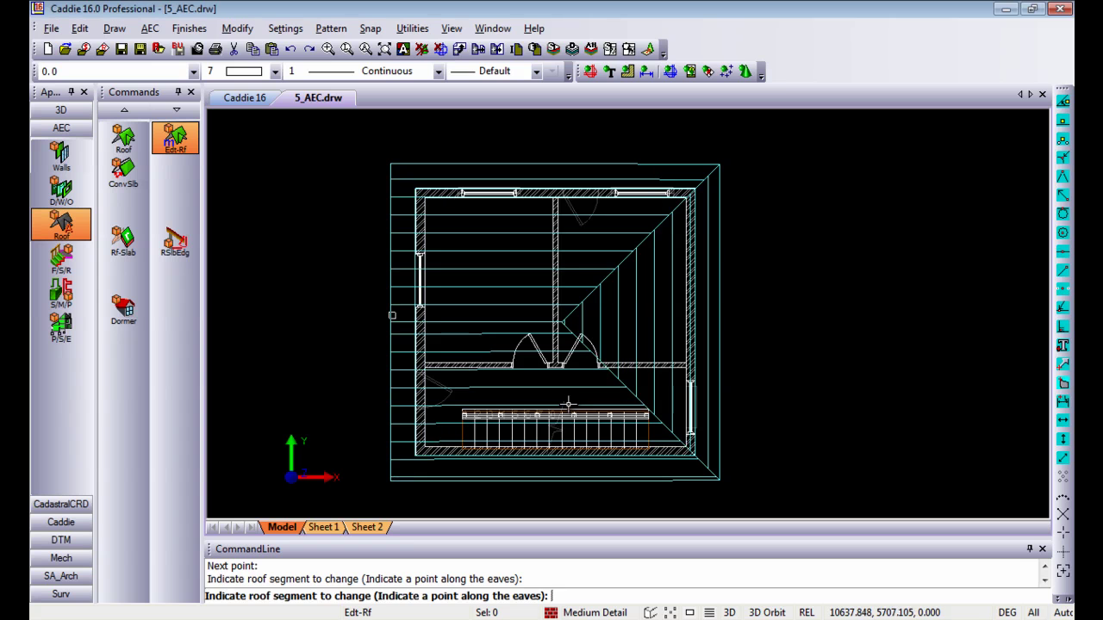
{"action": "left_click", "coordinate": [392, 317]}
{"action": "left_click", "coordinate": [600, 317]}
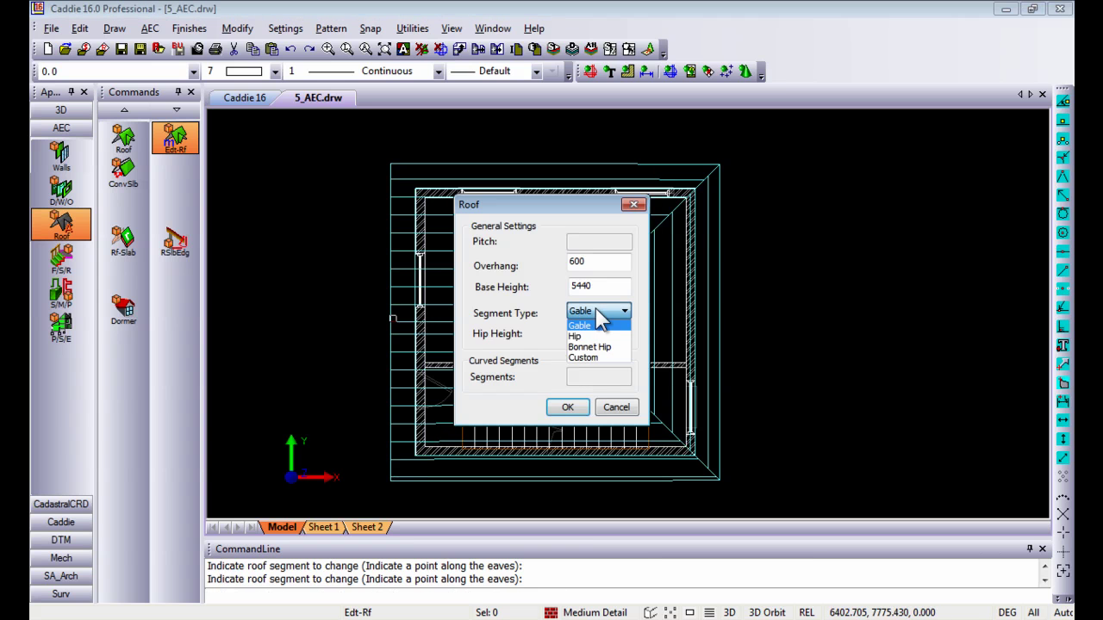
{"action": "left_click", "coordinate": [589, 331]}
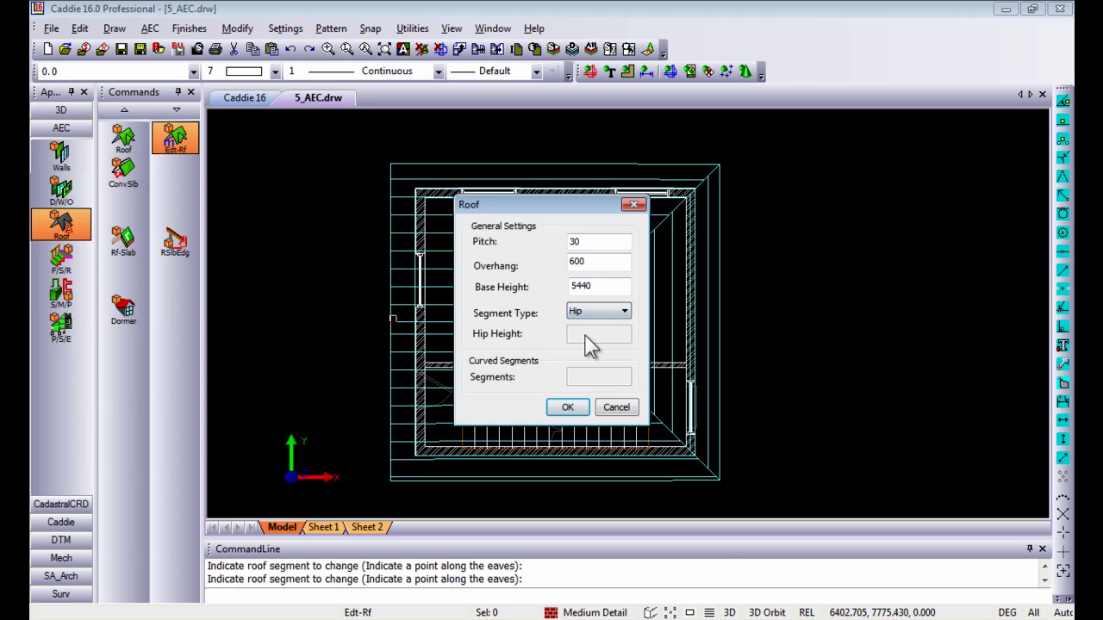
{"action": "left_click", "coordinate": [570, 409]}
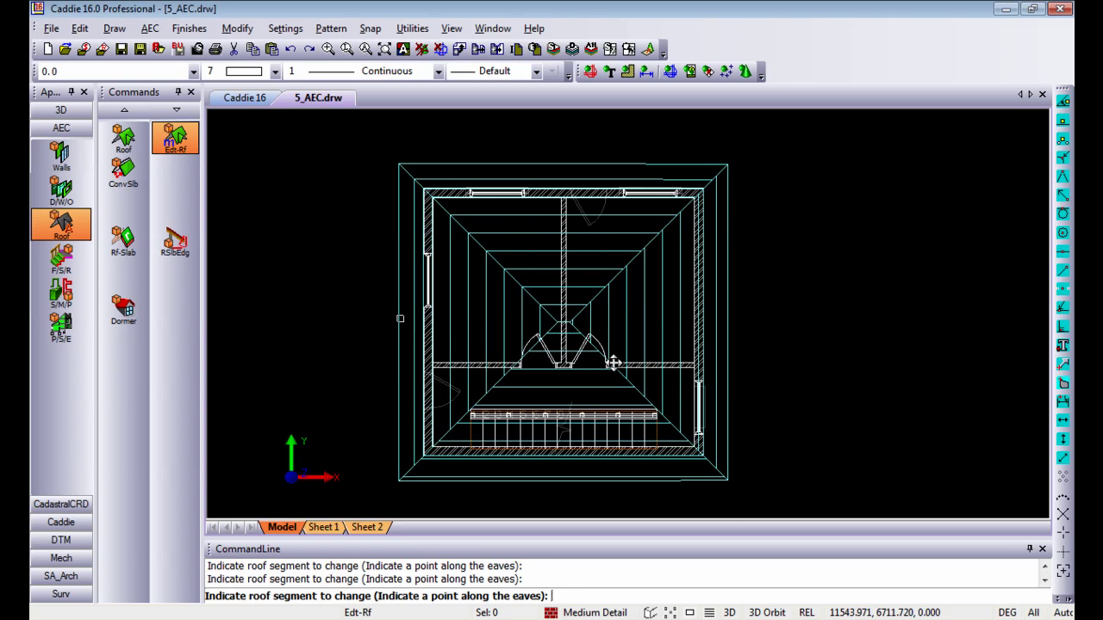
Keep a Gable dormer with 6500 head height, 115 wall thickness and 115 cheek width
{"action": "left_click", "coordinate": [137, 307]}
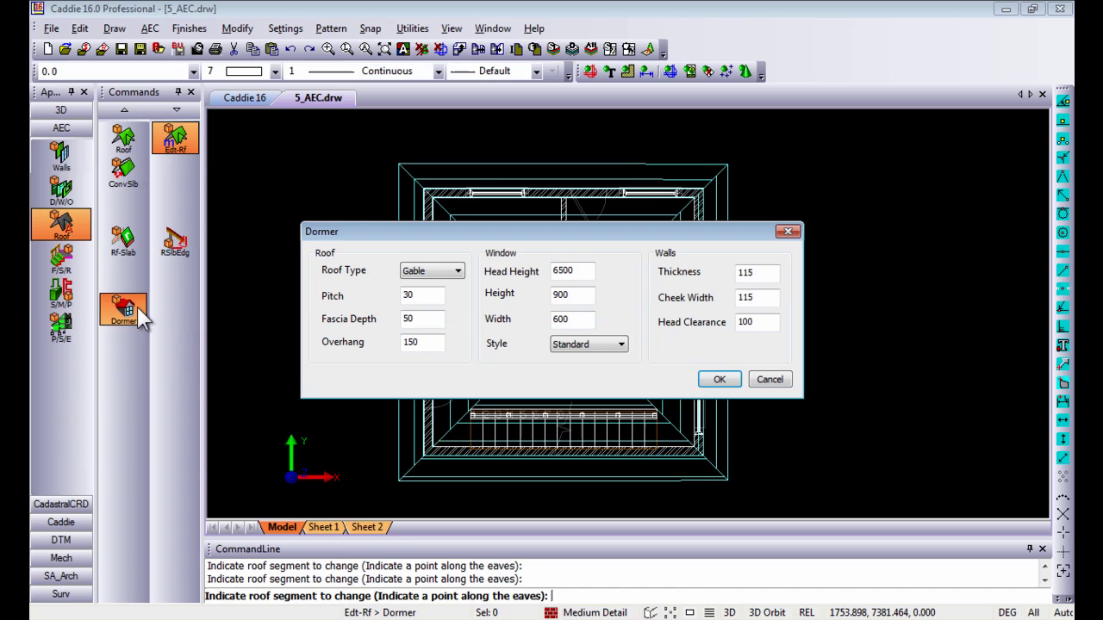
{"action": "left_click", "coordinate": [458, 274]}
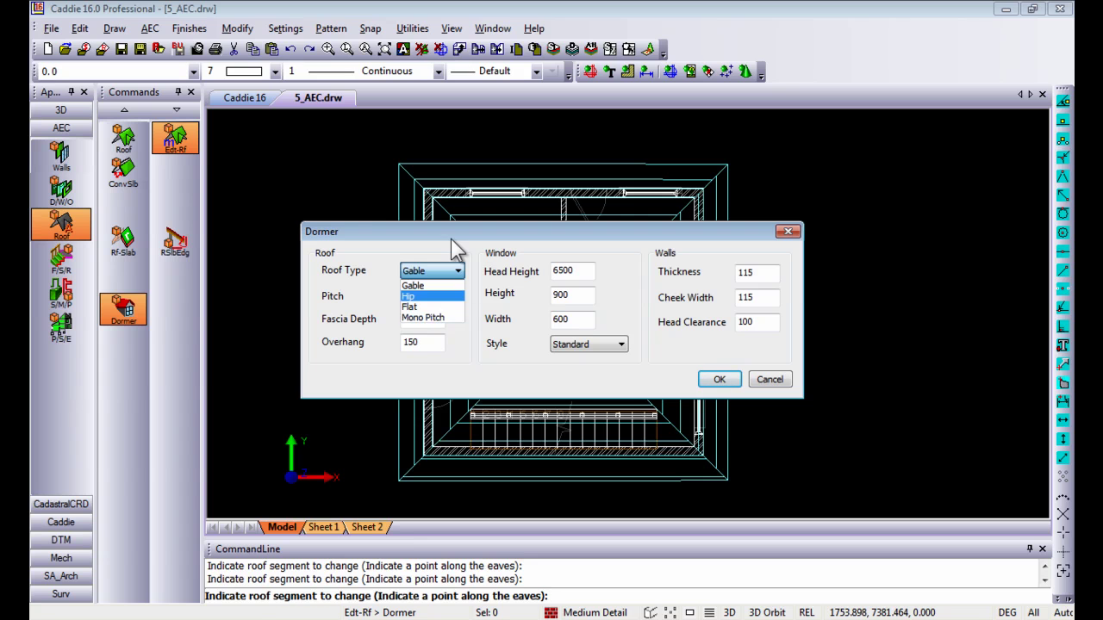
{"action": "left_click", "coordinate": [450, 237]}
{"action": "left_click", "coordinate": [586, 271]}
{"action": "double_click", "coordinate": [561, 270]}
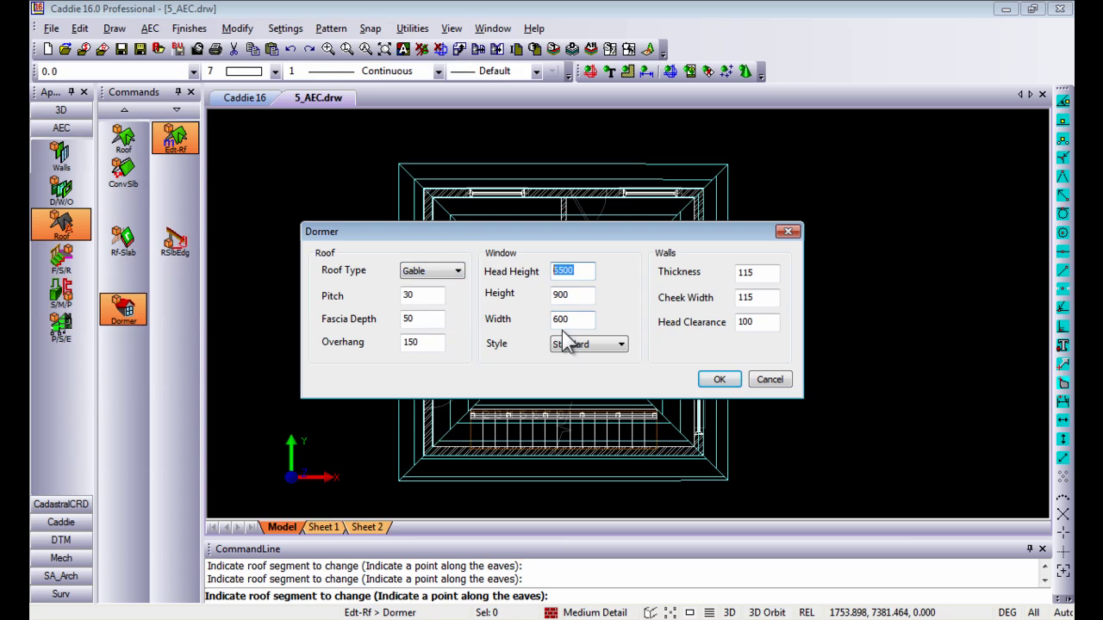
{"action": "double_click", "coordinate": [763, 274]}
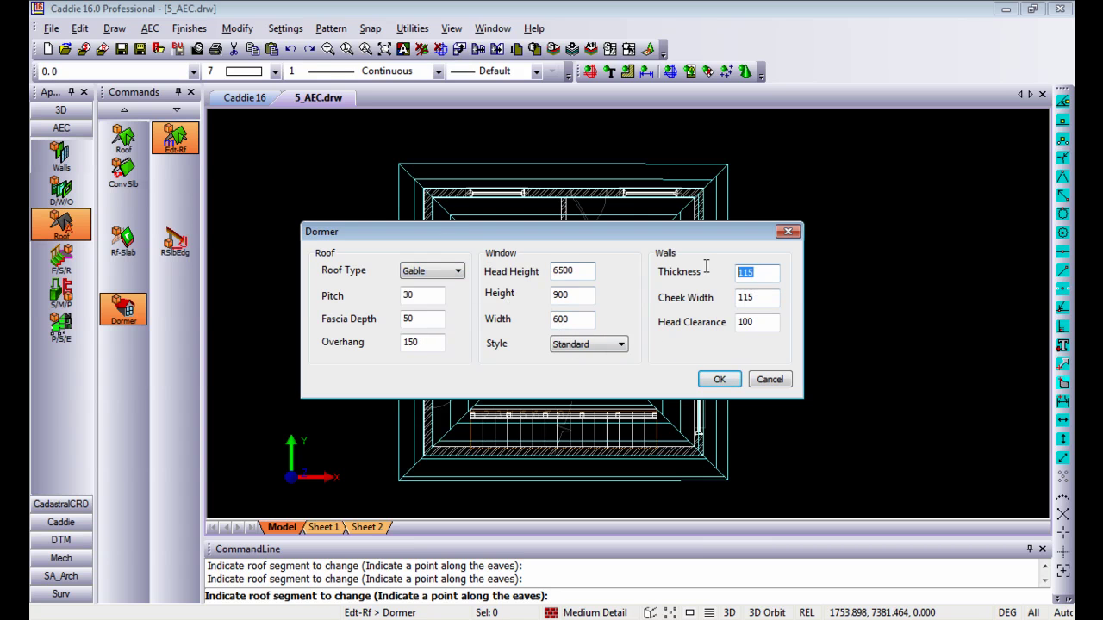
{"action": "double_click", "coordinate": [764, 298]}
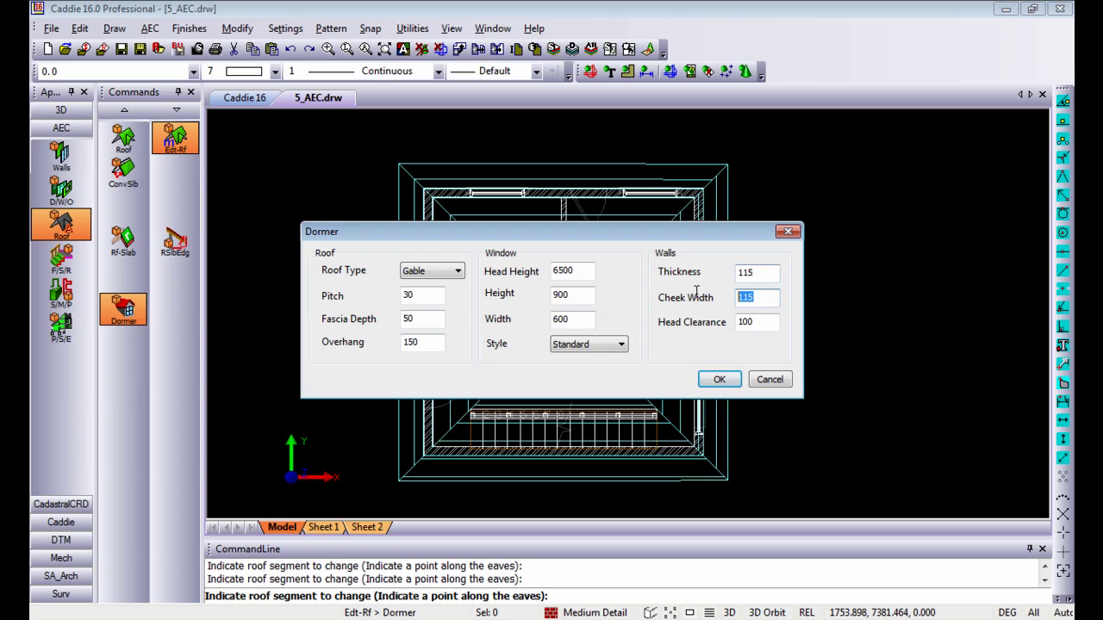
Turn on automatic point snapping and place a dormer on the front eaves of the roof
{"action": "left_click", "coordinate": [719, 380]}
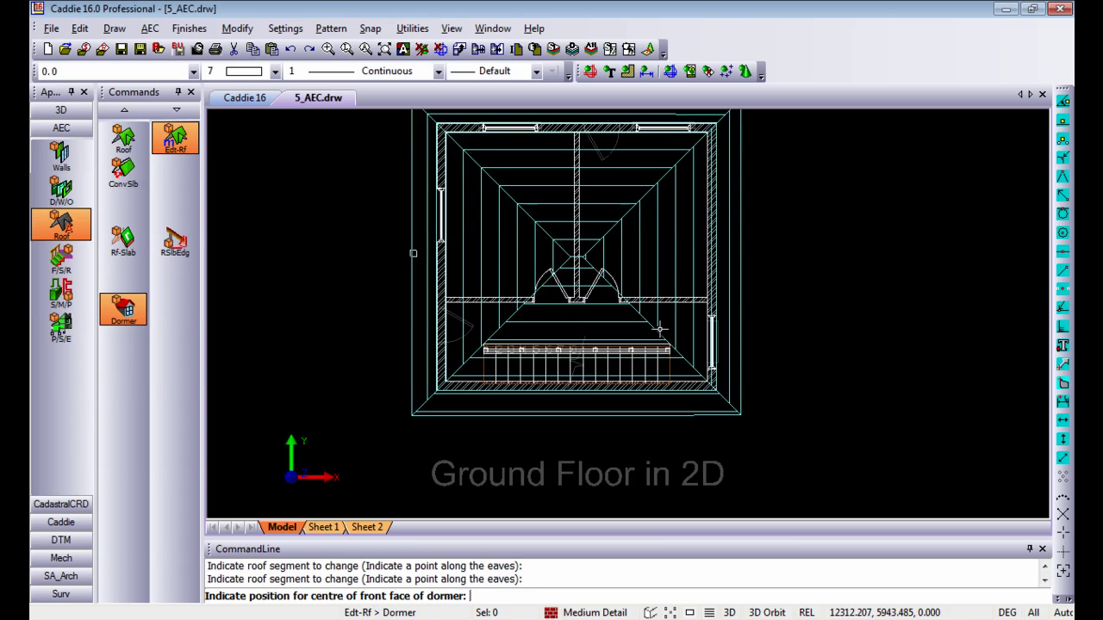
{"action": "scroll", "coordinate": [586, 407], "scroll_direction": "up", "scroll_amount": 1}
{"action": "right_click", "coordinate": [576, 312]}
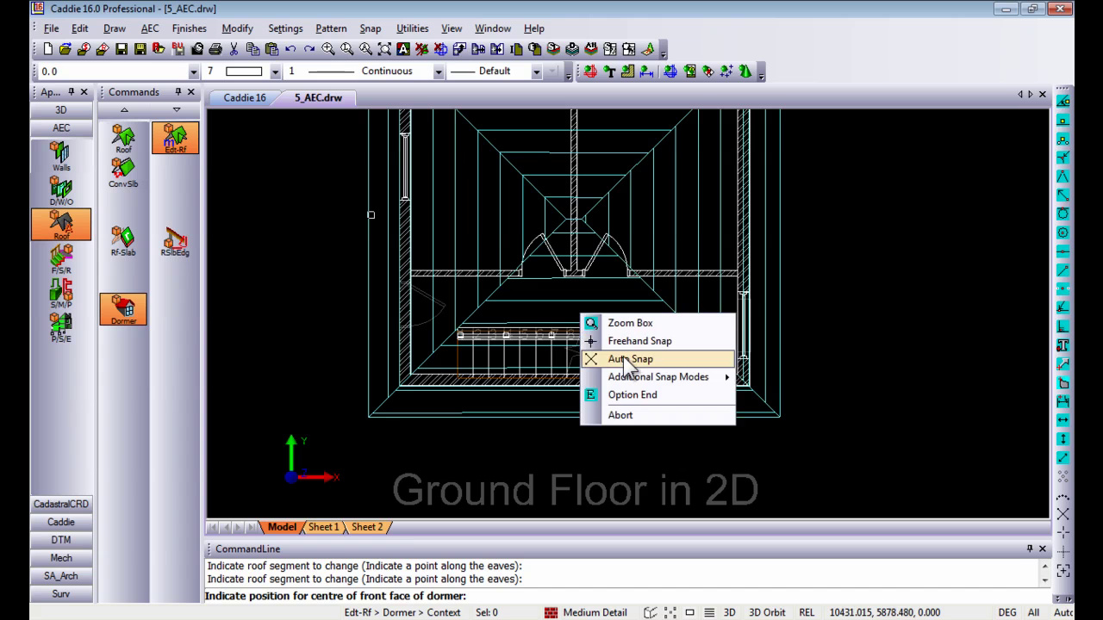
{"action": "left_click", "coordinate": [629, 360]}
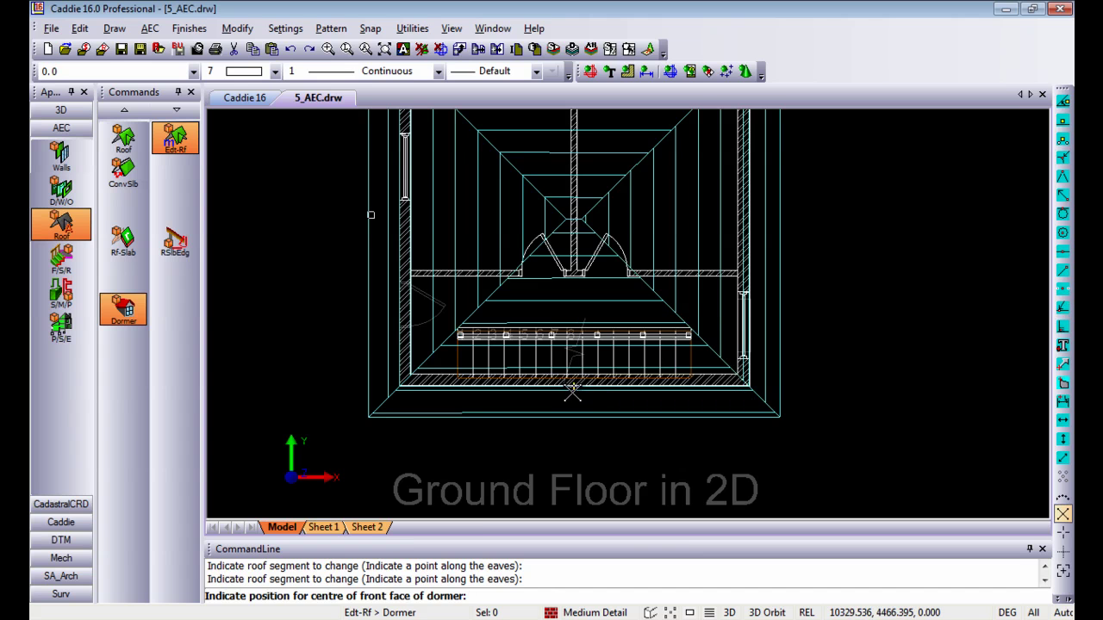
{"action": "left_click", "coordinate": [571, 388]}
{"action": "left_click", "coordinate": [572, 387]}
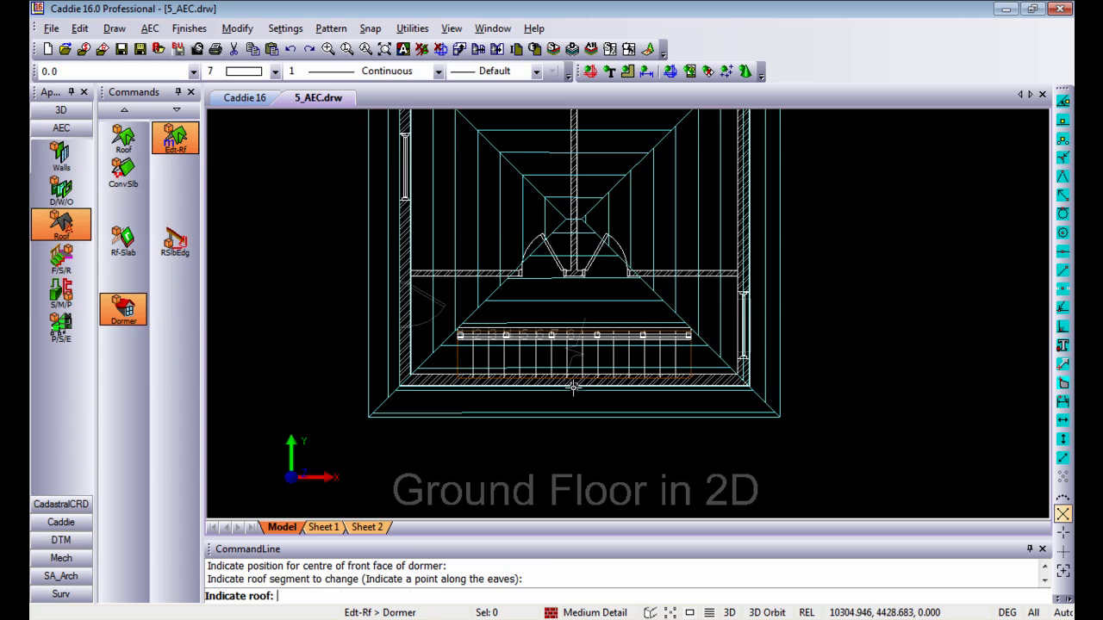
{"action": "left_click", "coordinate": [573, 321]}
{"action": "middle_click_drag", "start_coordinate": [625, 298], "coordinate": [627, 366]}
Add a dormer centred on the rear eaves, then cancel the Edt-Rf command
{"action": "left_click", "coordinate": [123, 308]}
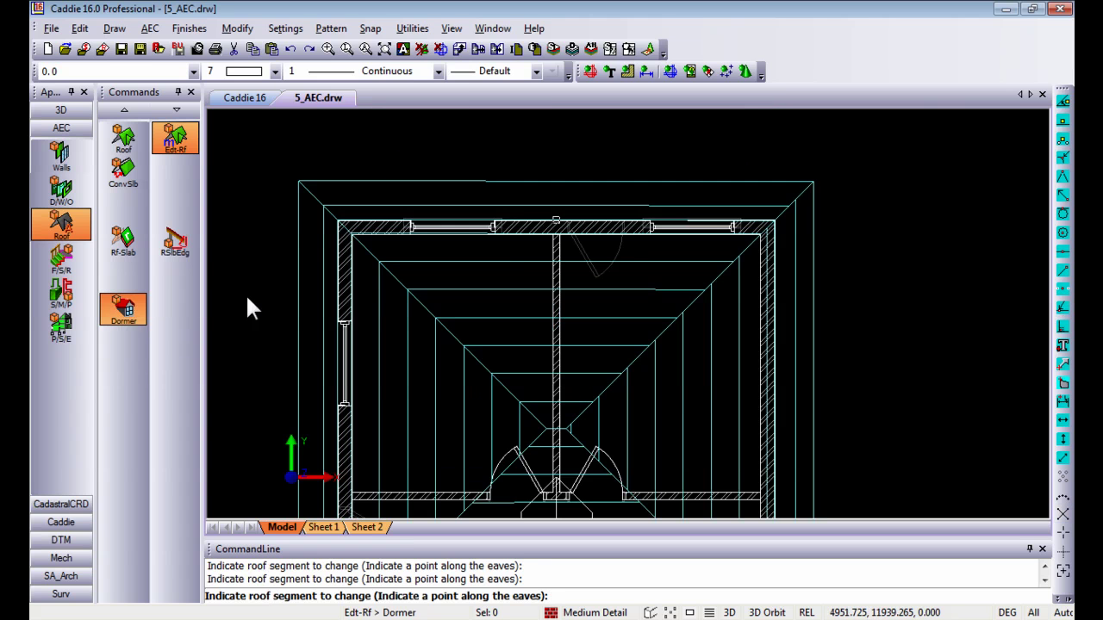
{"action": "left_click", "coordinate": [722, 380]}
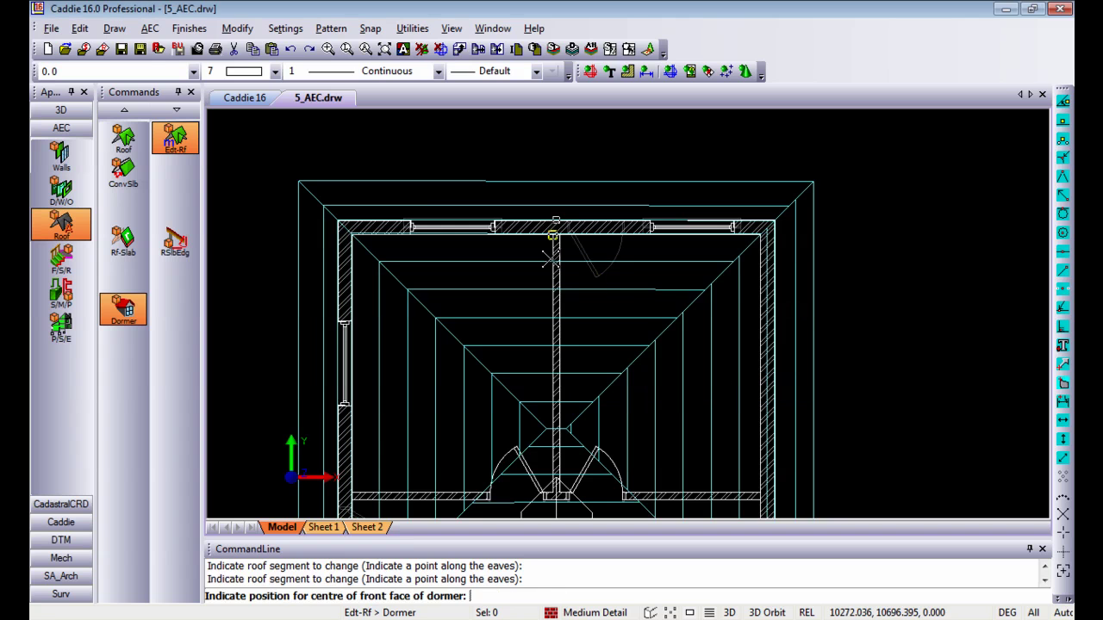
{"action": "left_click", "coordinate": [556, 216]}
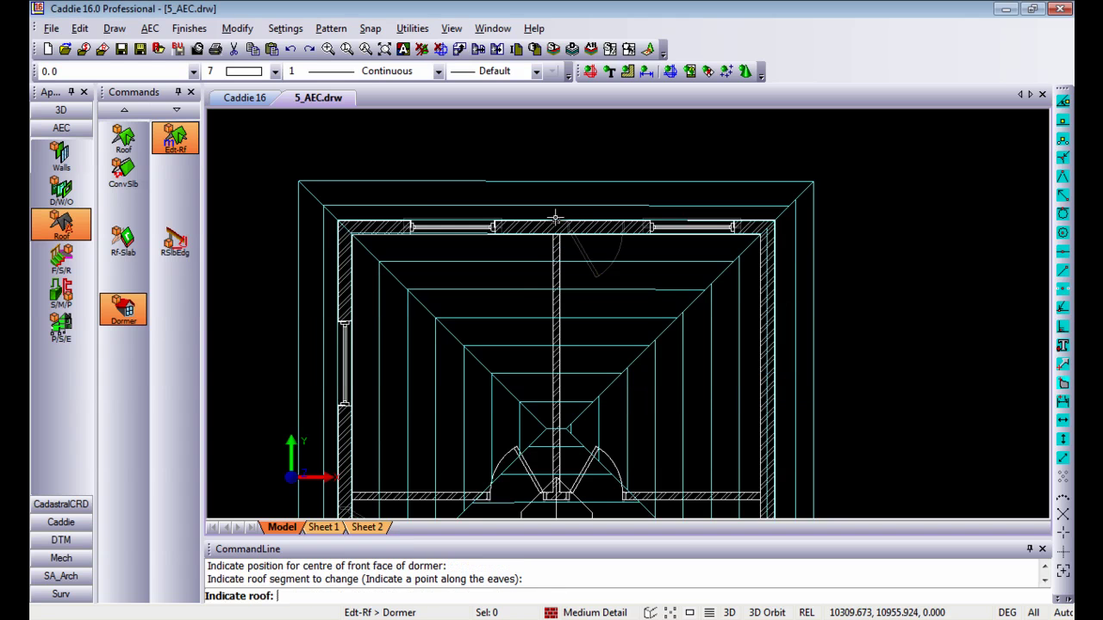
{"action": "left_click", "coordinate": [513, 289]}
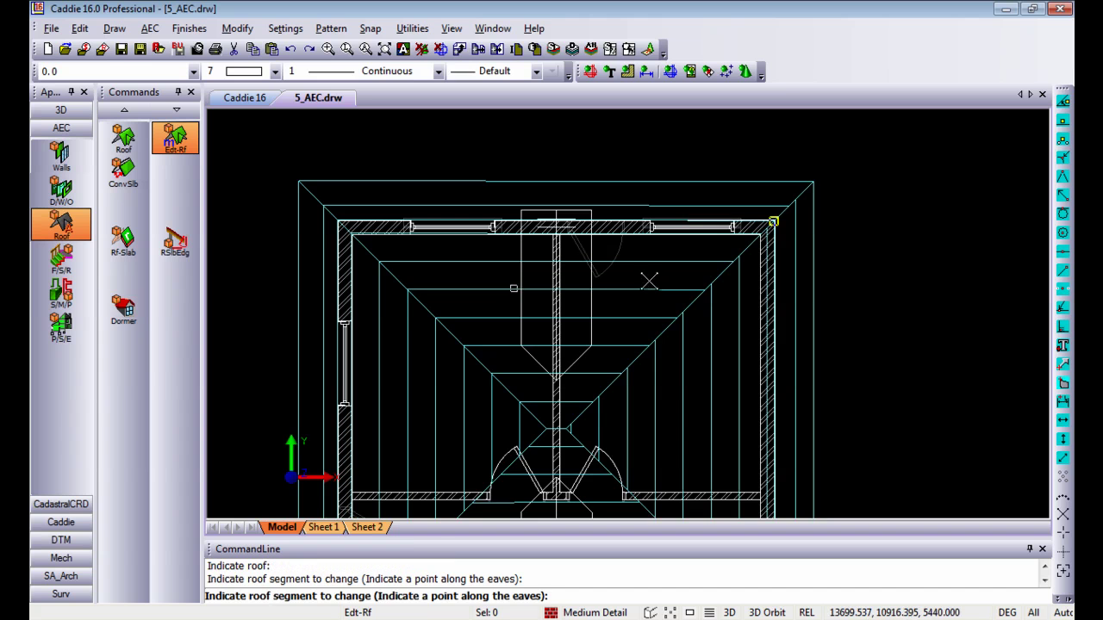
{"action": "scroll", "coordinate": [638, 276], "scroll_direction": "down", "scroll_amount": 4}
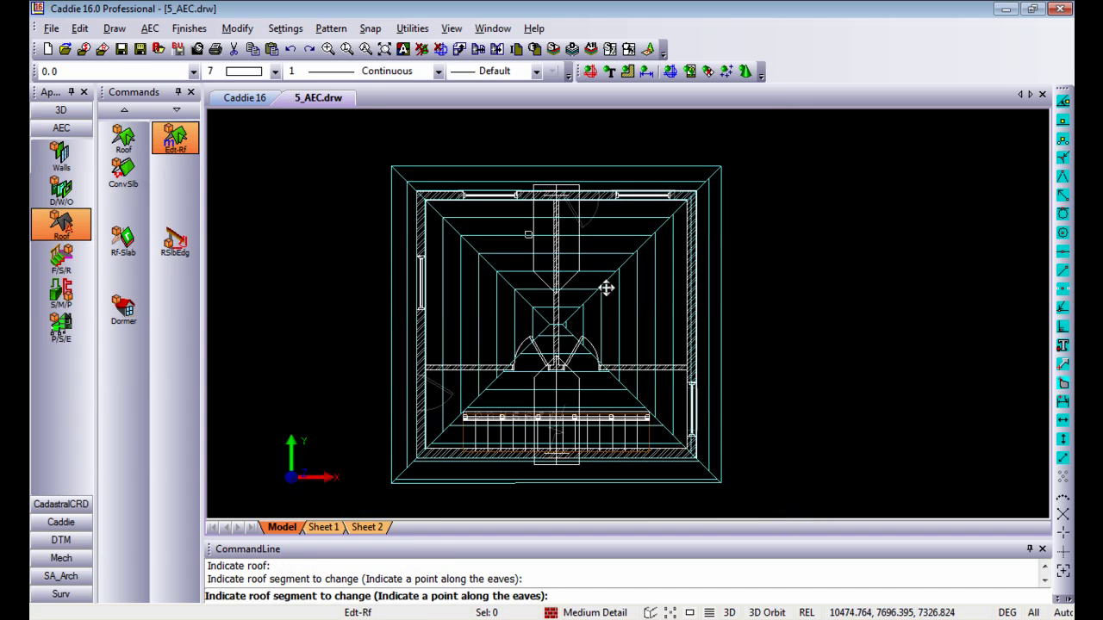
{"action": "middle_click_drag", "start_coordinate": [606, 286], "coordinate": [610, 281]}
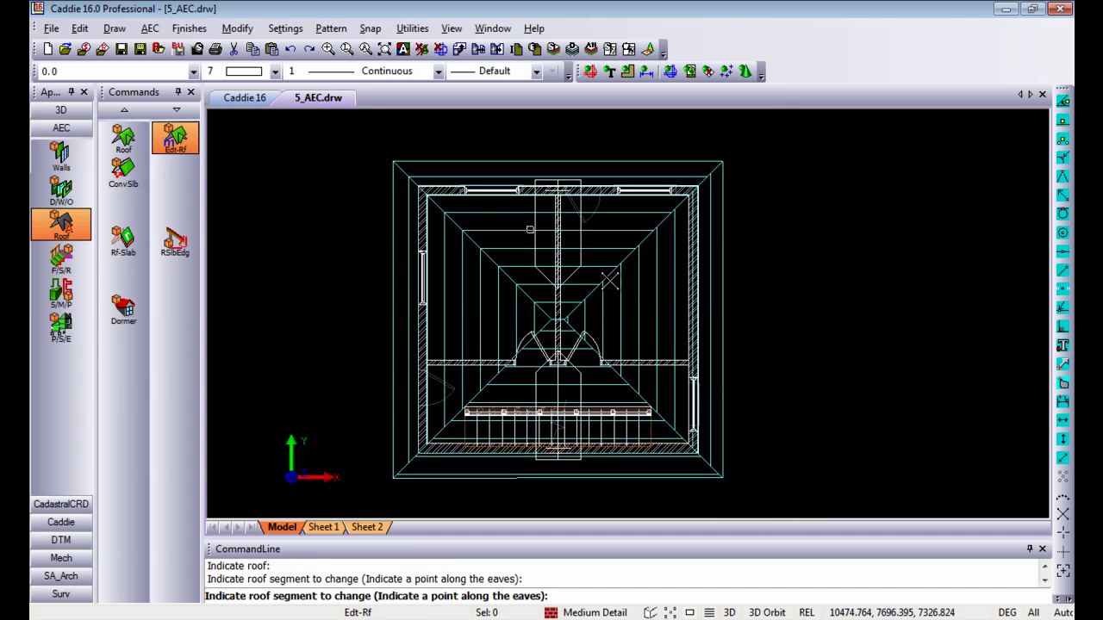
{"action": "key", "text": "Escape"}
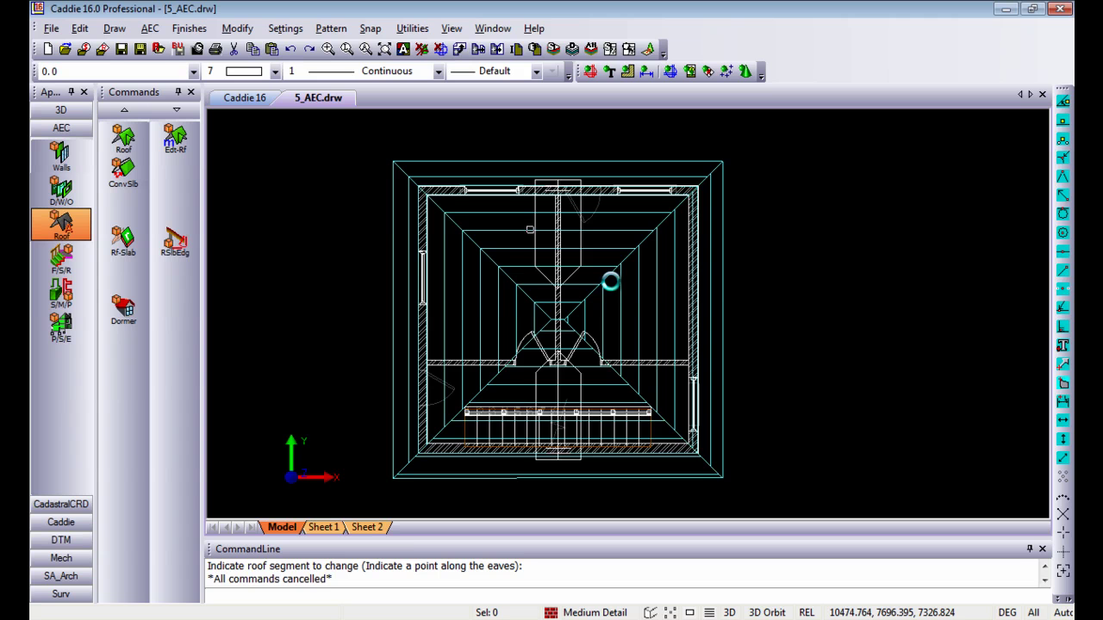
Zoom out, shift the house model left, and show the P/S/E tool group
{"action": "middle_click_drag", "start_coordinate": [610, 281], "coordinate": [597, 289]}
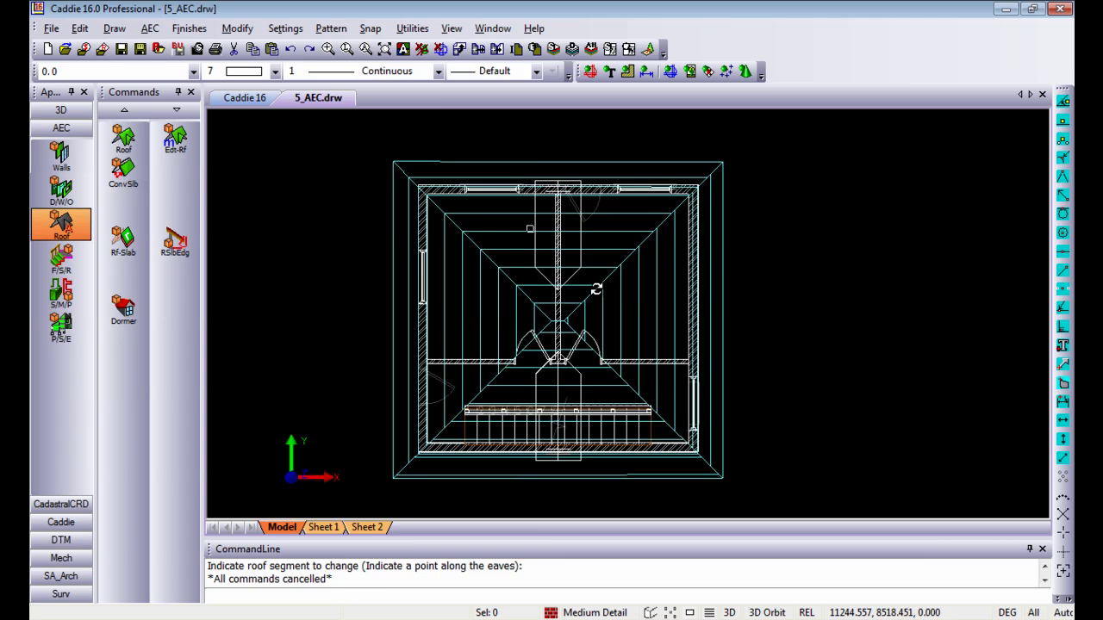
{"action": "scroll", "coordinate": [536, 319], "scroll_direction": "down", "scroll_amount": 2}
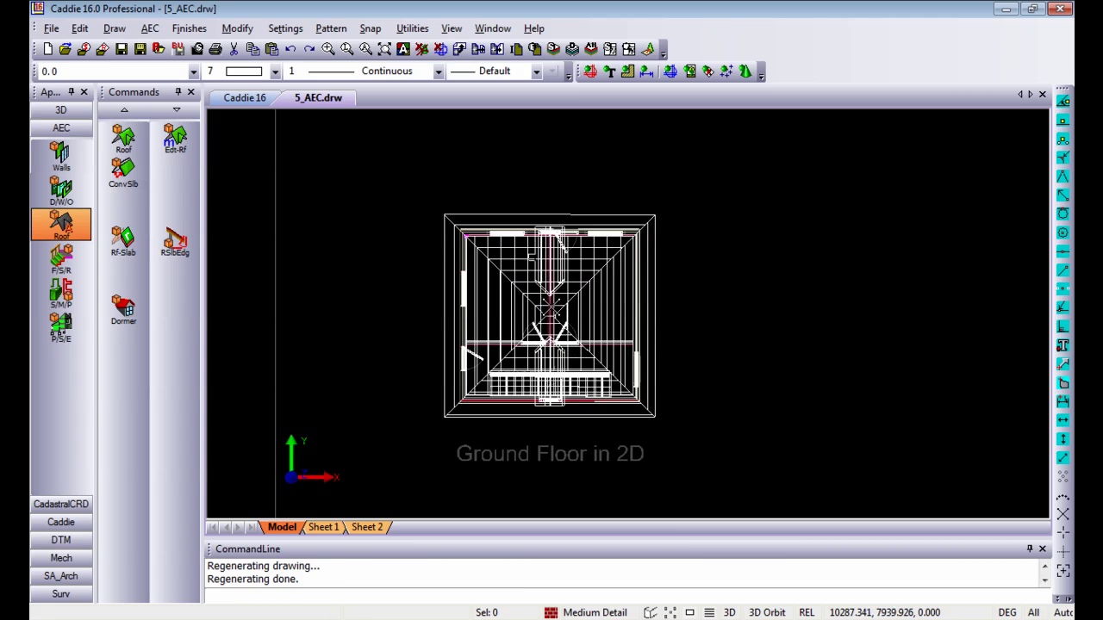
{"action": "middle_click_drag", "start_coordinate": [536, 319], "coordinate": [431, 322]}
{"action": "middle_click_drag", "start_coordinate": [546, 367], "coordinate": [485, 373]}
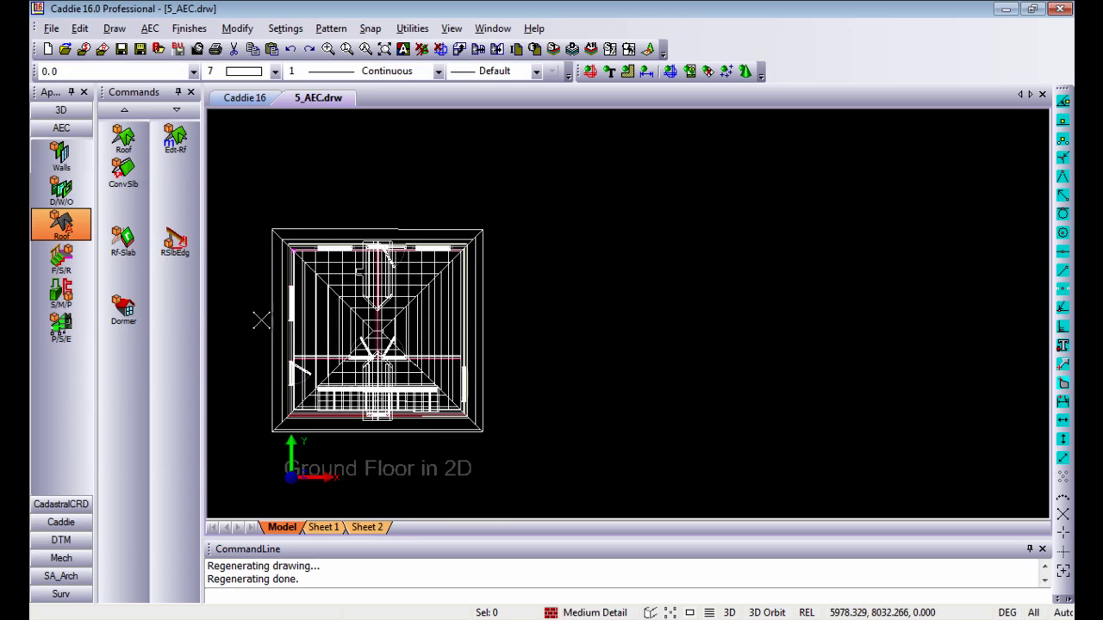
{"action": "left_click", "coordinate": [74, 340]}
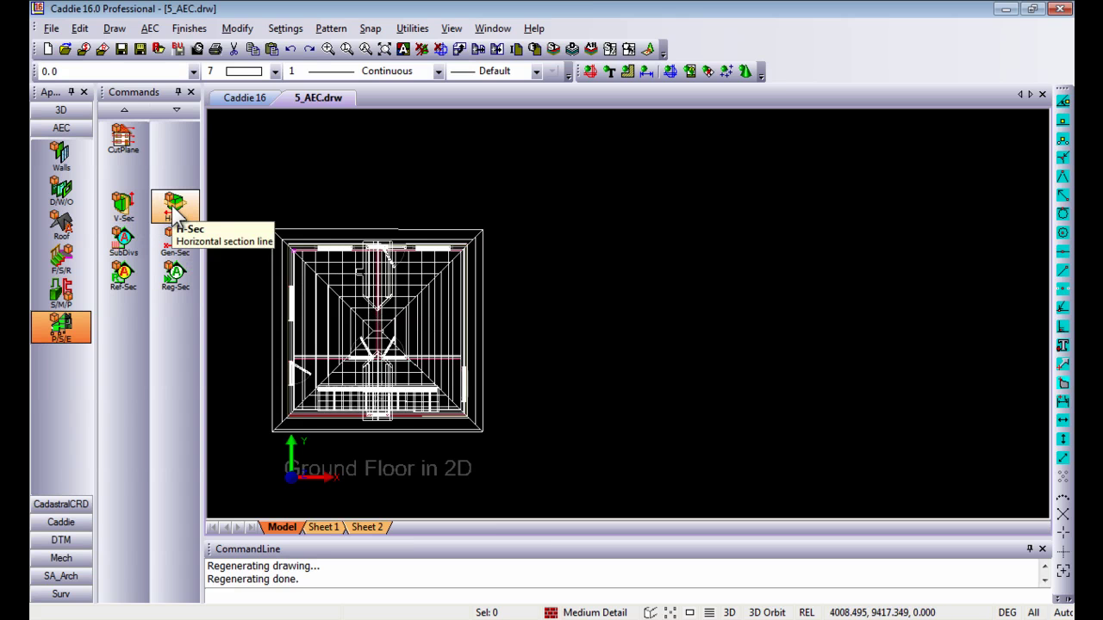
Create a quick horizontal section cut at 1400 and place it right of the model
{"action": "left_click", "coordinate": [124, 141]}
{"action": "key", "text": "Tab"}
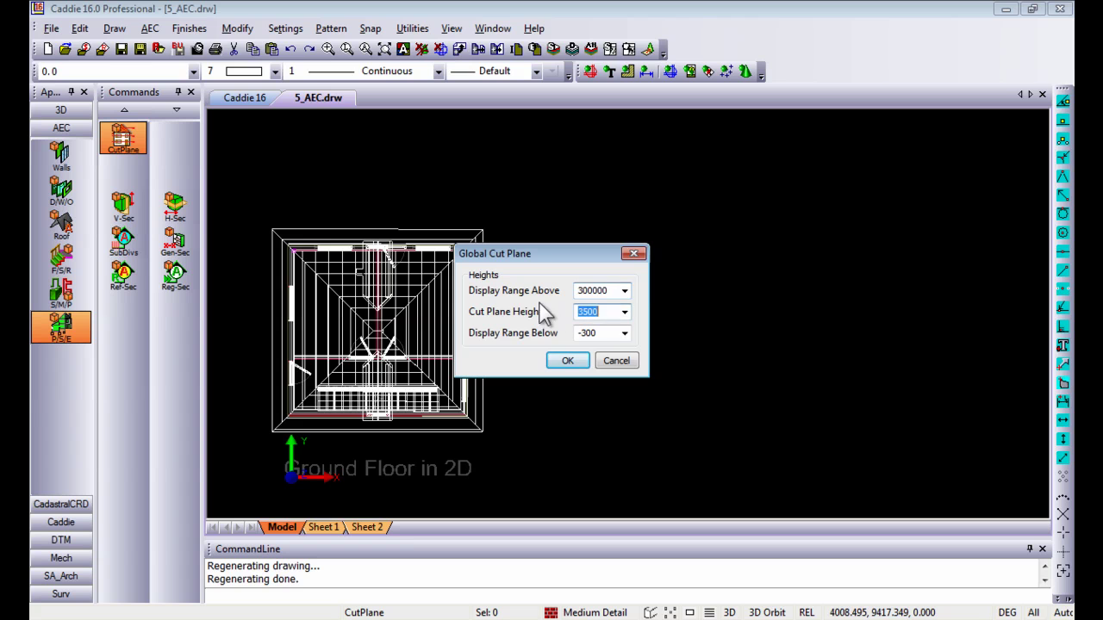
{"action": "type", "text": "1400"}
{"action": "left_click", "coordinate": [569, 361]}
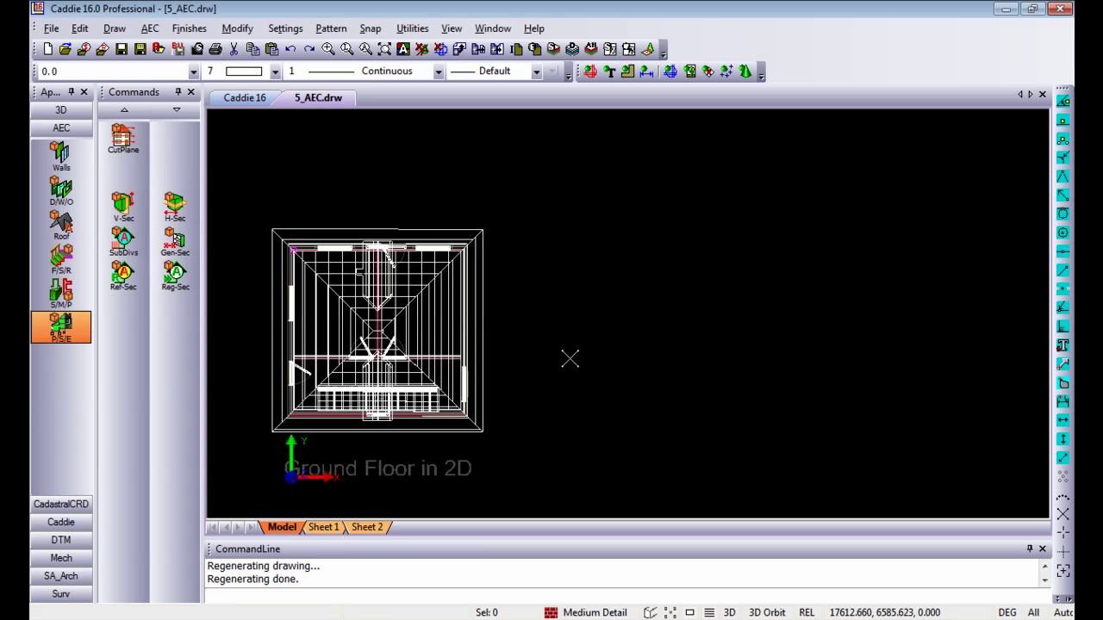
{"action": "left_click", "coordinate": [173, 211]}
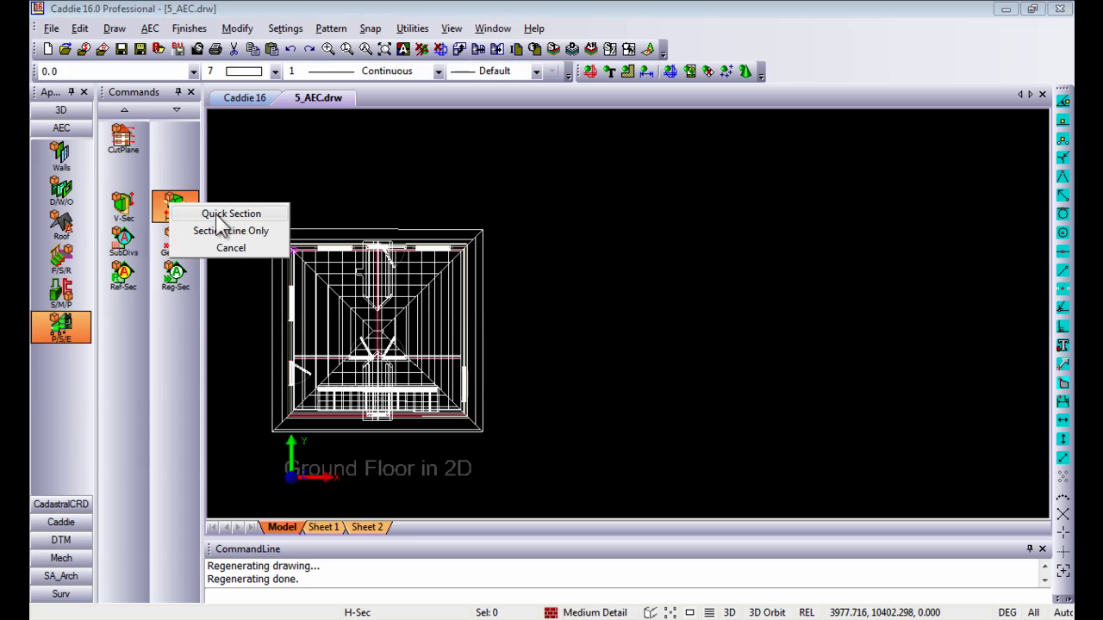
{"action": "left_click", "coordinate": [238, 216]}
{"action": "left_click", "coordinate": [267, 434]}
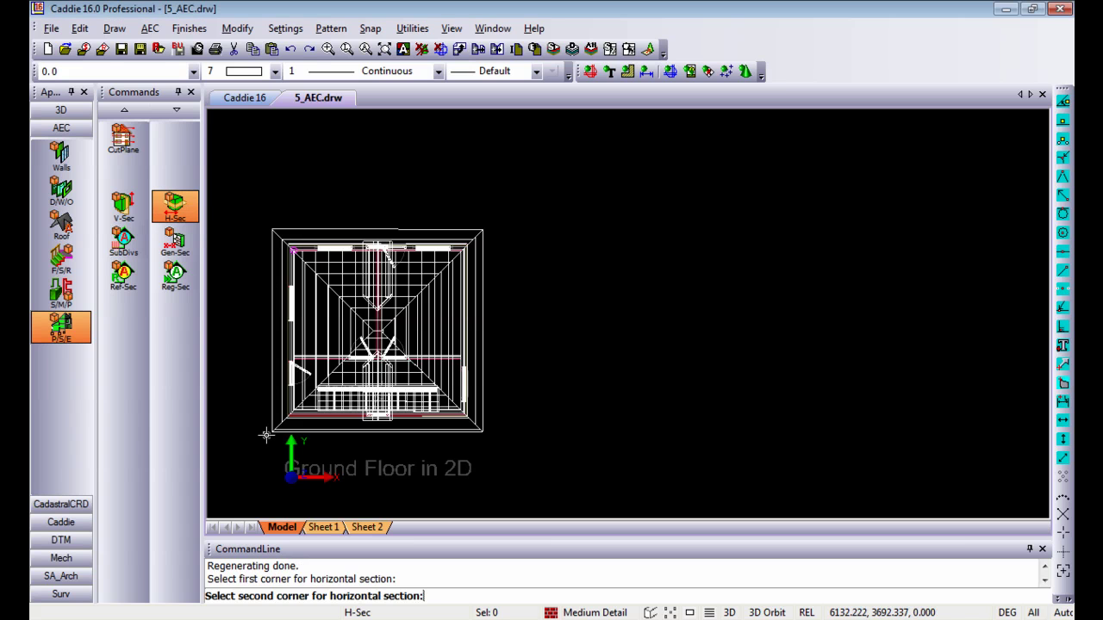
{"action": "left_click", "coordinate": [487, 225]}
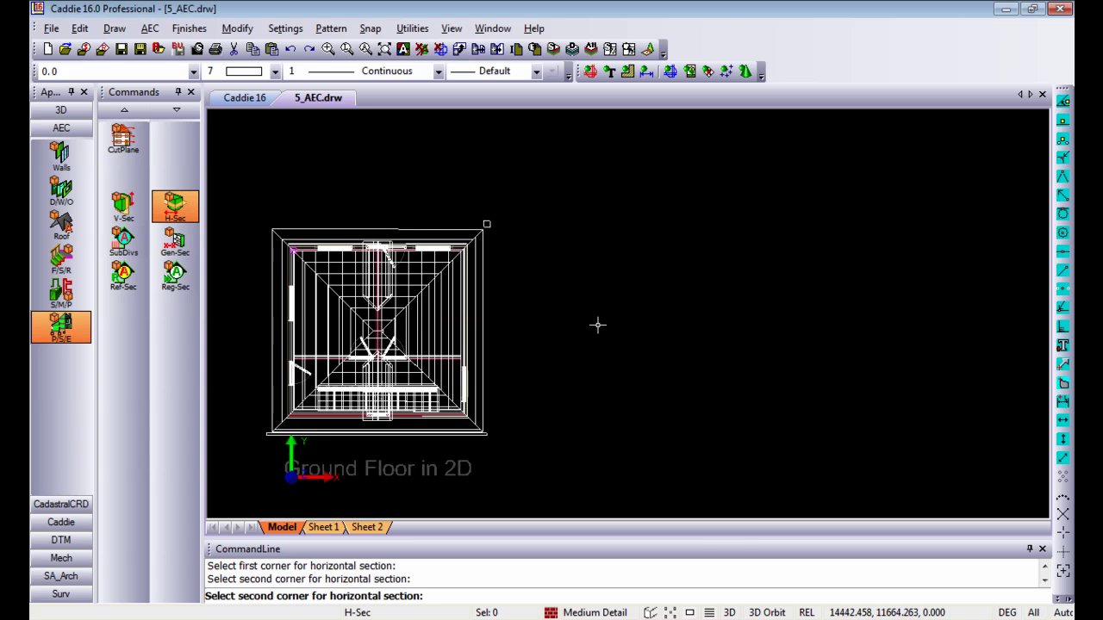
{"action": "left_click", "coordinate": [531, 437]}
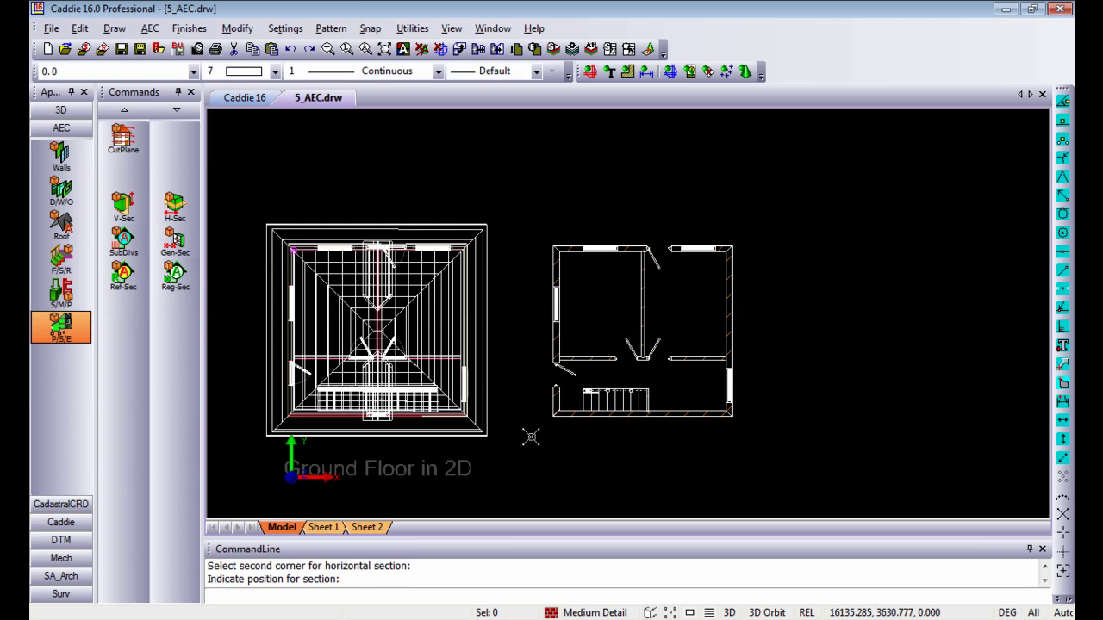
Create a second quick horizontal section cut at 3500 and place it beside the first plan
{"action": "left_click", "coordinate": [123, 138]}
{"action": "double_click", "coordinate": [602, 312]}
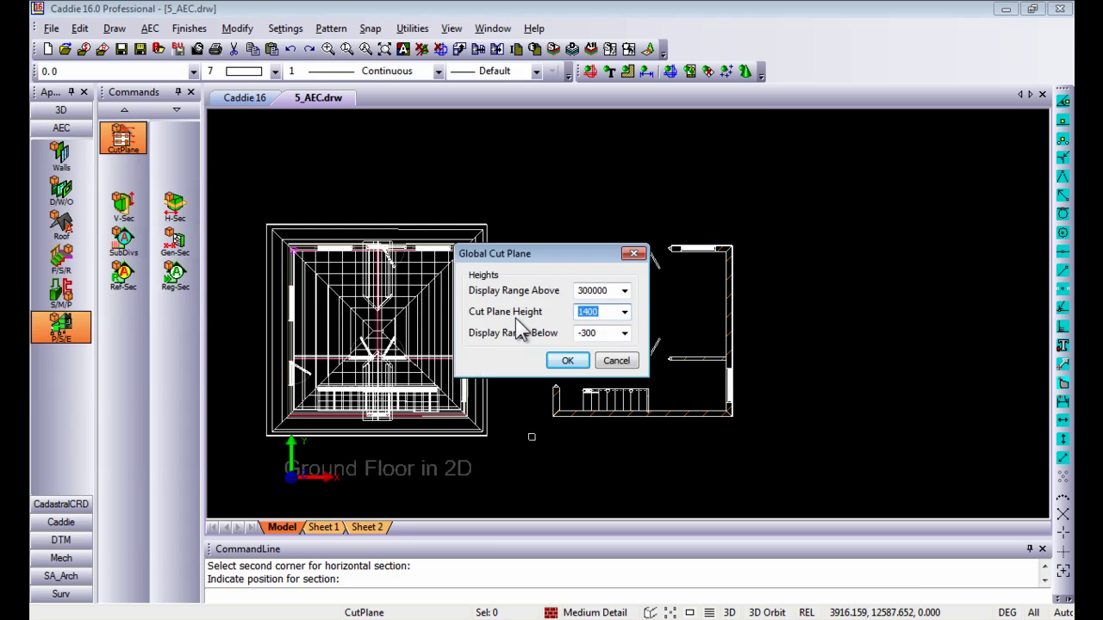
{"action": "type", "text": "3500"}
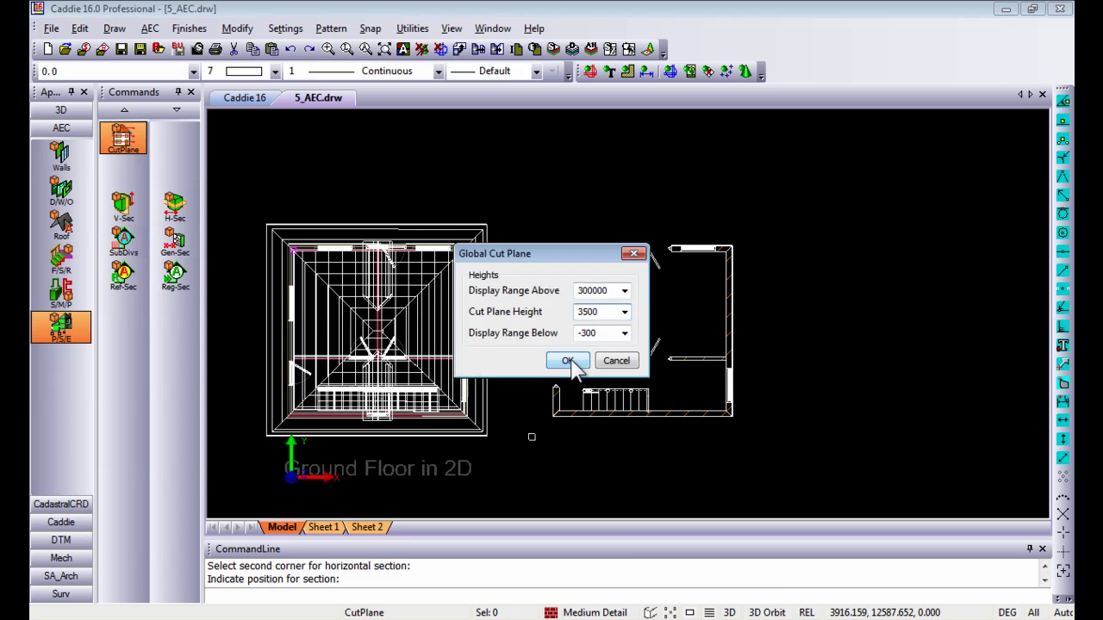
{"action": "left_click", "coordinate": [568, 361]}
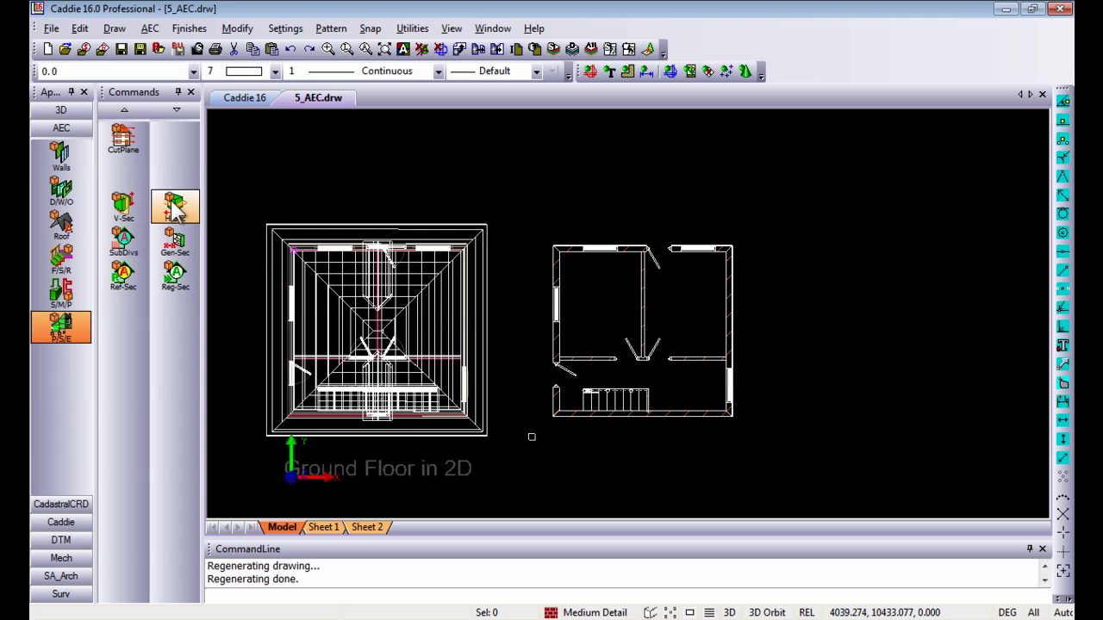
{"action": "left_click", "coordinate": [175, 211]}
{"action": "left_click", "coordinate": [242, 215]}
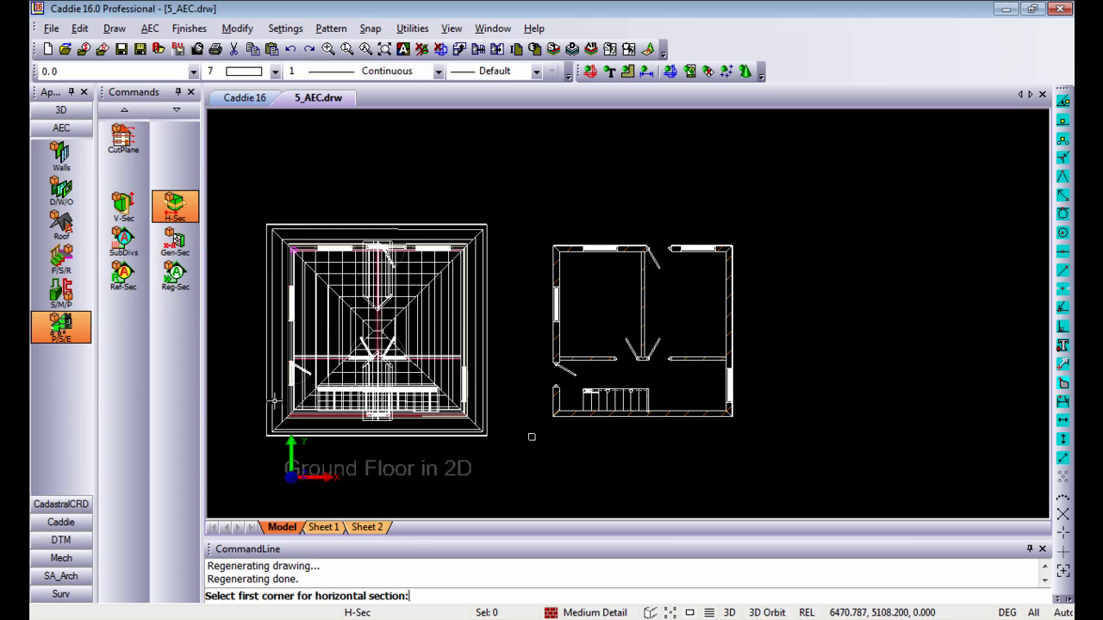
{"action": "left_click", "coordinate": [267, 437]}
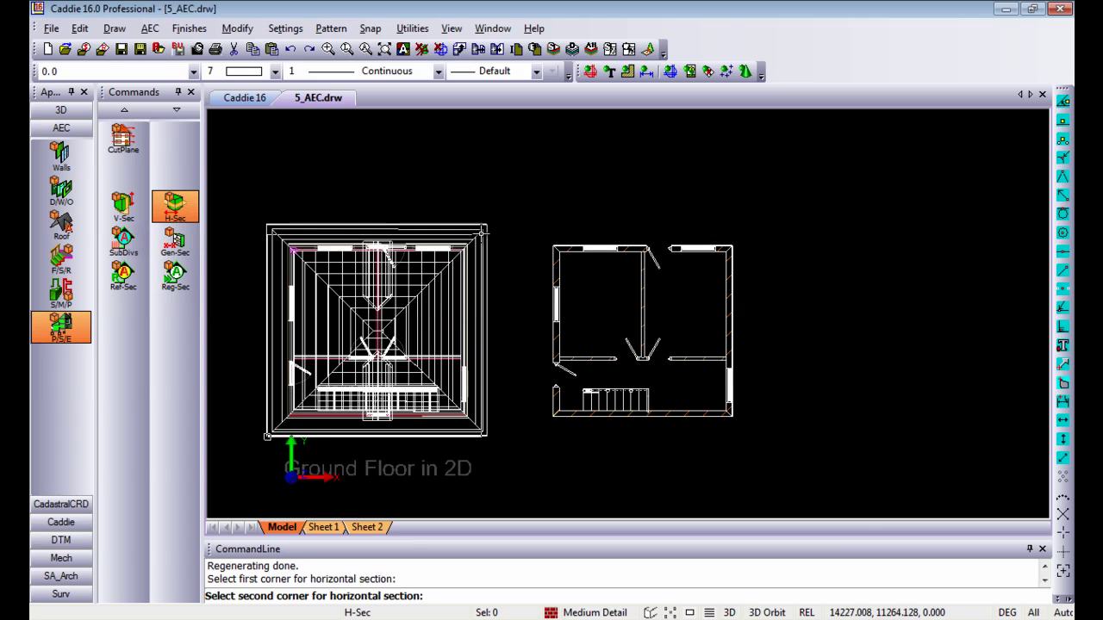
{"action": "left_click", "coordinate": [488, 225]}
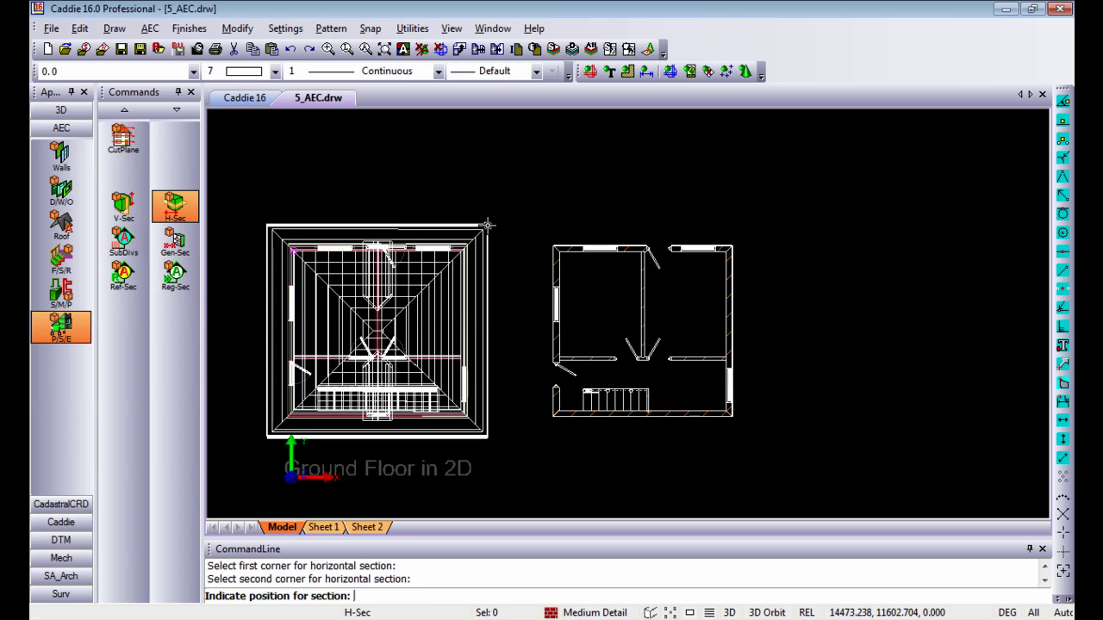
{"action": "left_click", "coordinate": [783, 438]}
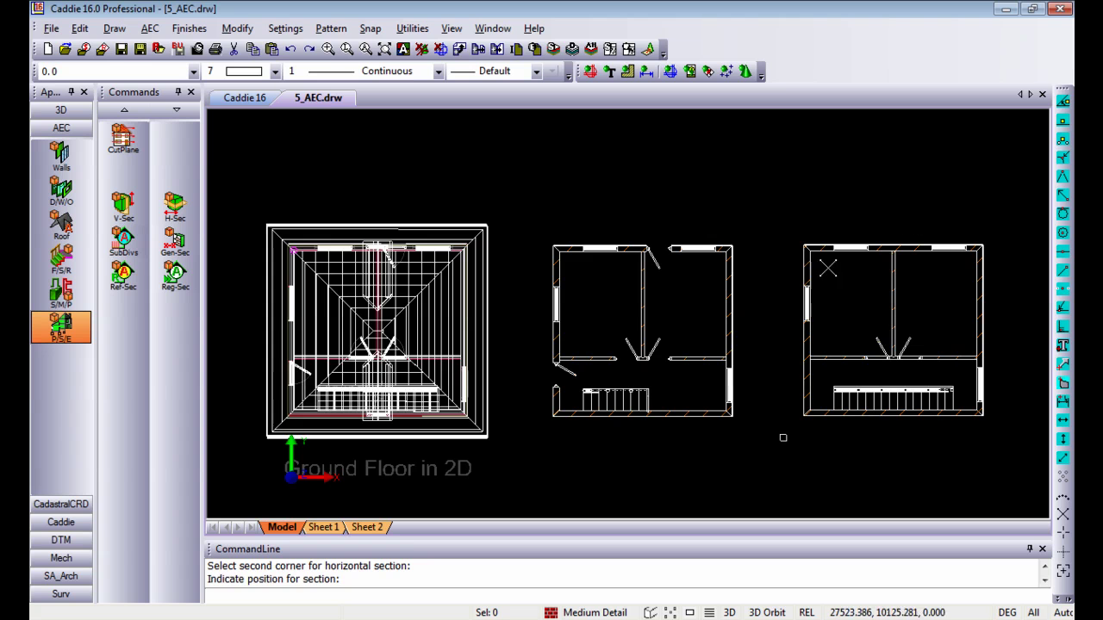
{"action": "scroll", "coordinate": [780, 345], "scroll_direction": "down", "scroll_amount": 4}
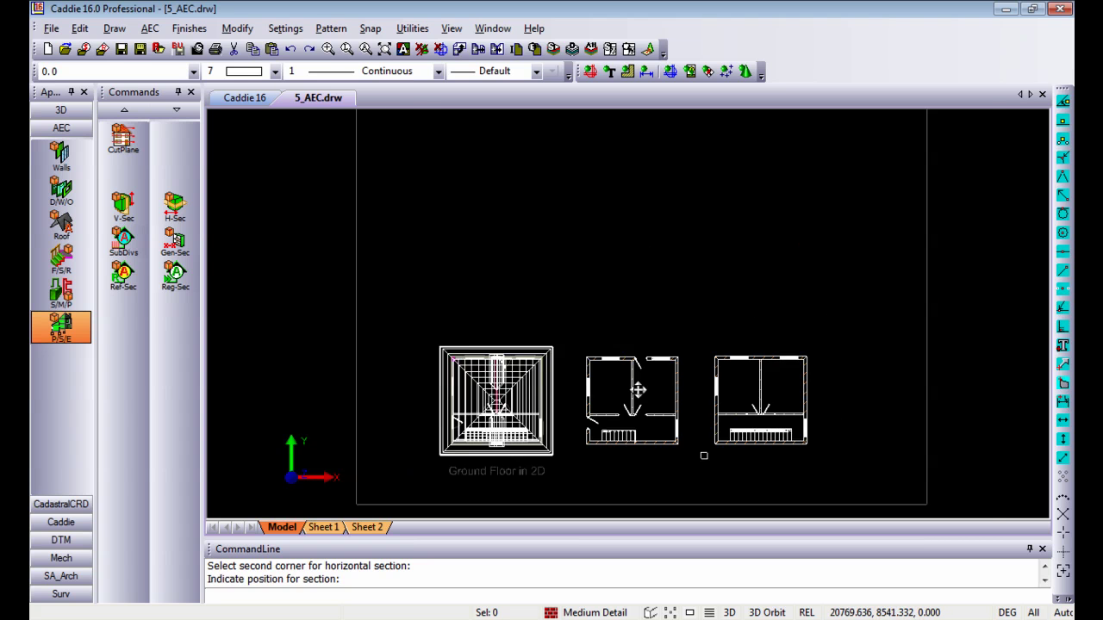
{"action": "scroll", "coordinate": [685, 422], "scroll_direction": "up", "scroll_amount": 1}
{"action": "middle_click_drag", "start_coordinate": [720, 475], "coordinate": [705, 500]}
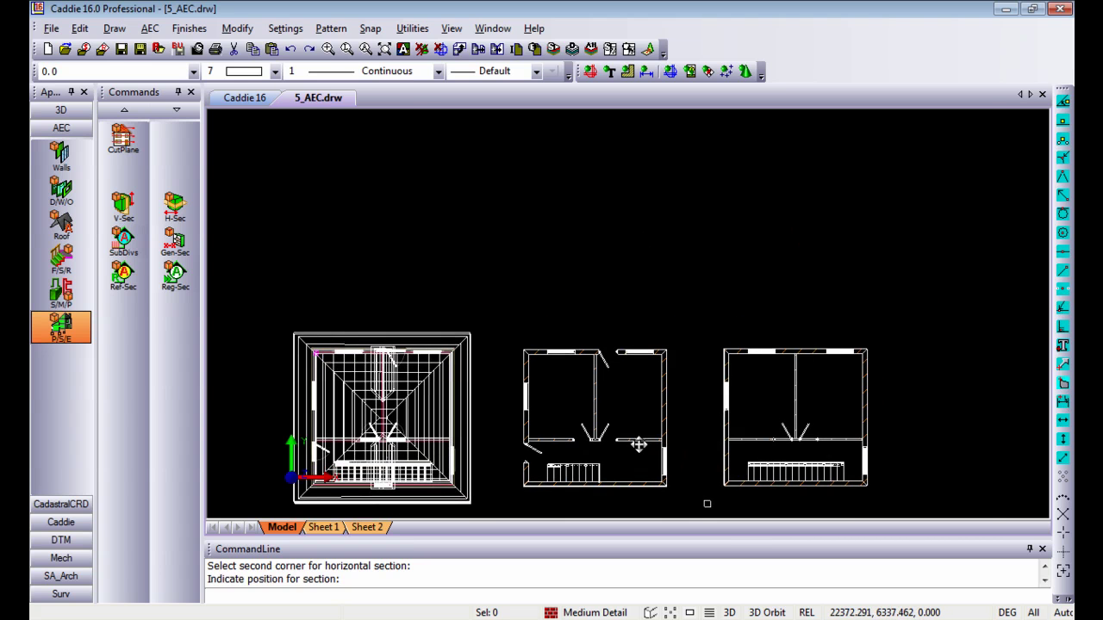
Draw a quick vertical section line across the plan, set its extent, and place it above
{"action": "left_click", "coordinate": [133, 212]}
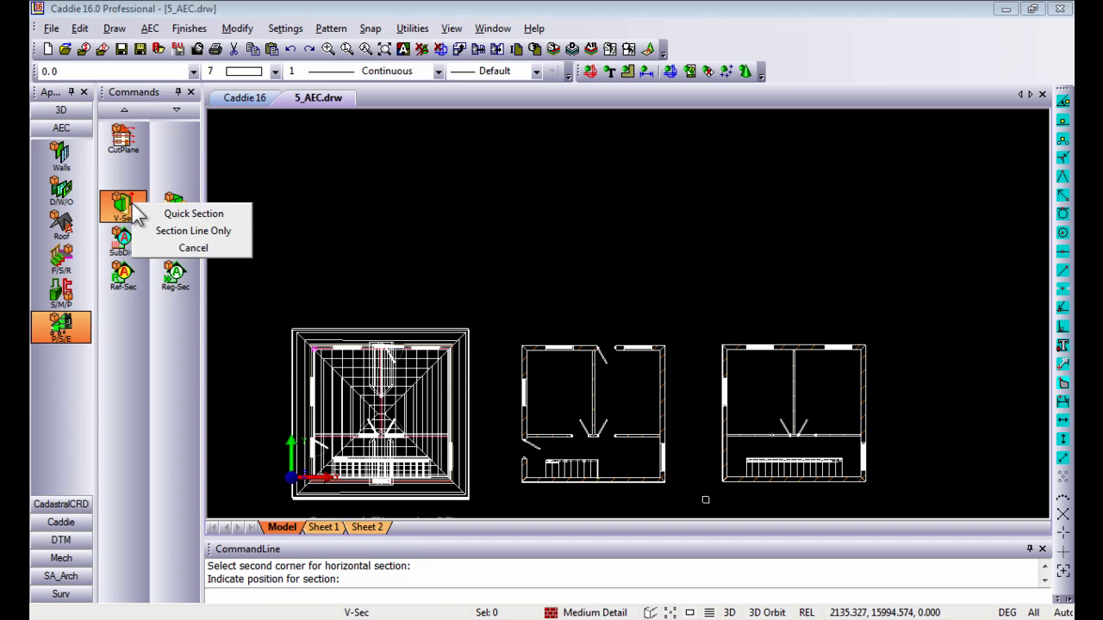
{"action": "left_click", "coordinate": [195, 215]}
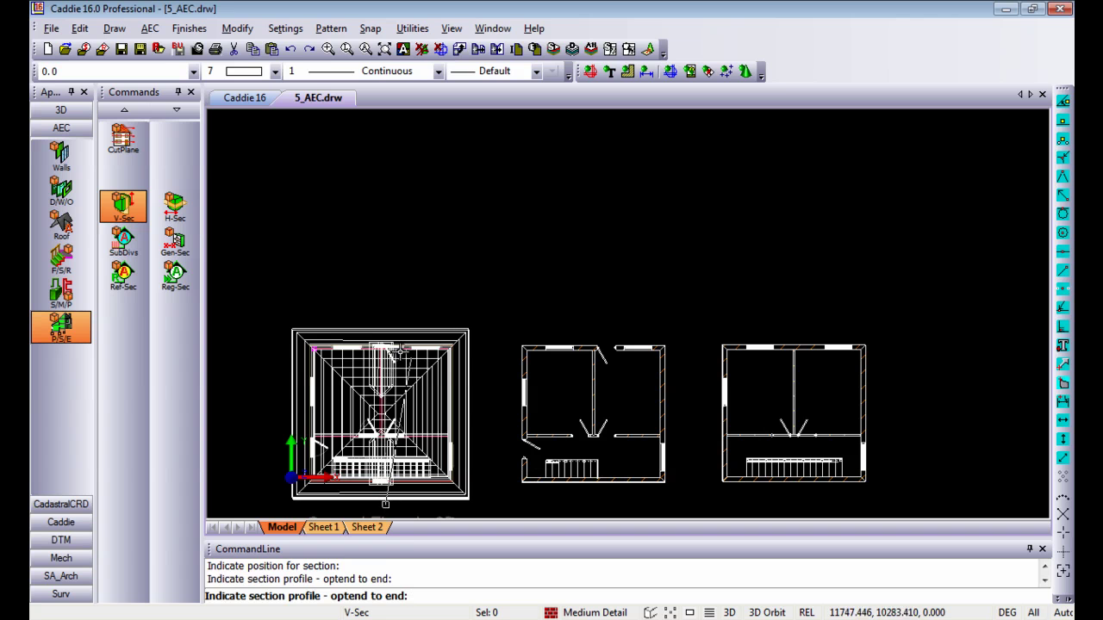
{"action": "right_click", "coordinate": [402, 299]}
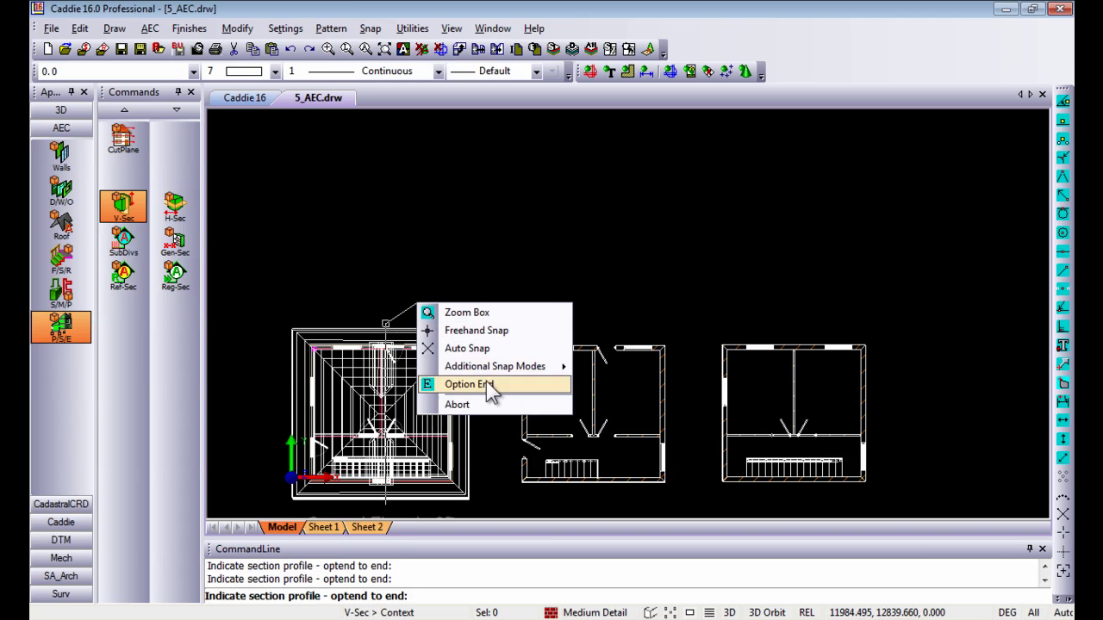
{"action": "left_click", "coordinate": [487, 385]}
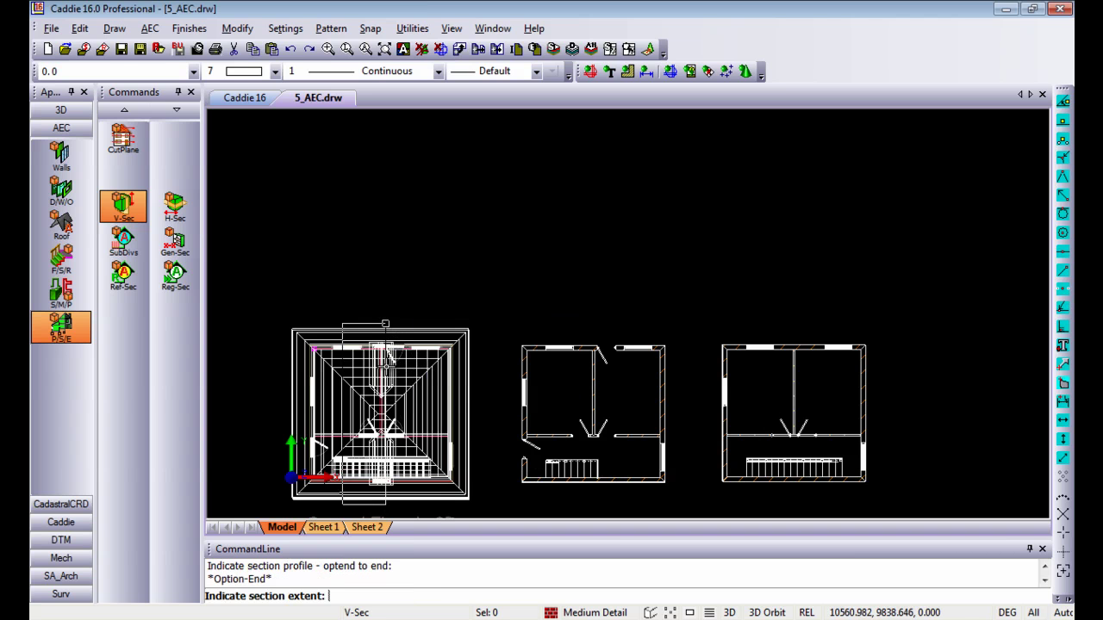
{"action": "left_click", "coordinate": [299, 375]}
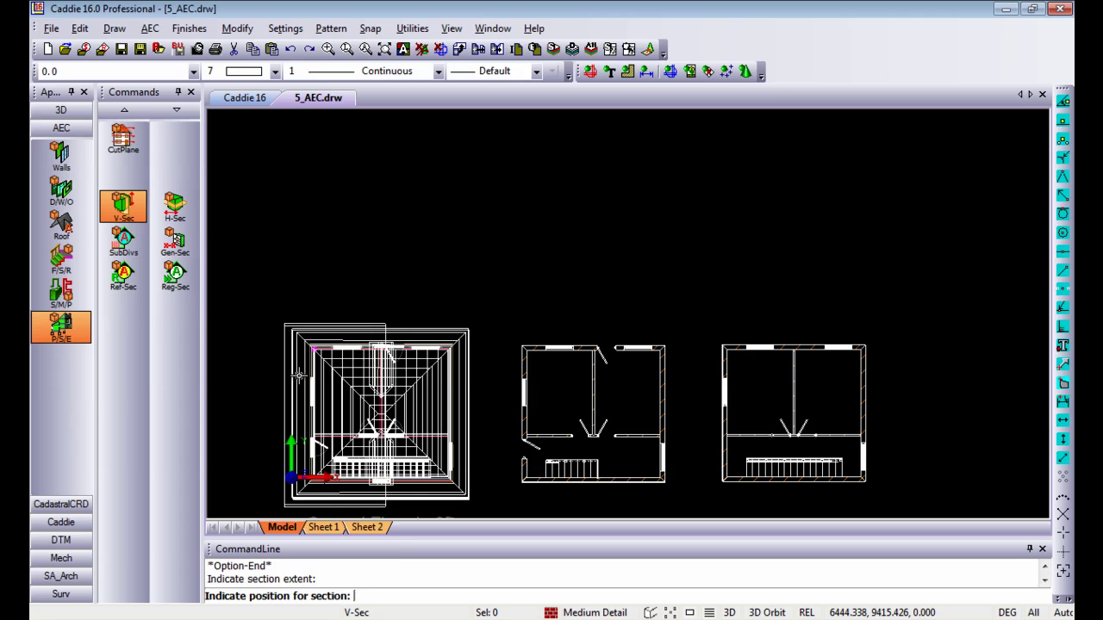
{"action": "left_click", "coordinate": [284, 298]}
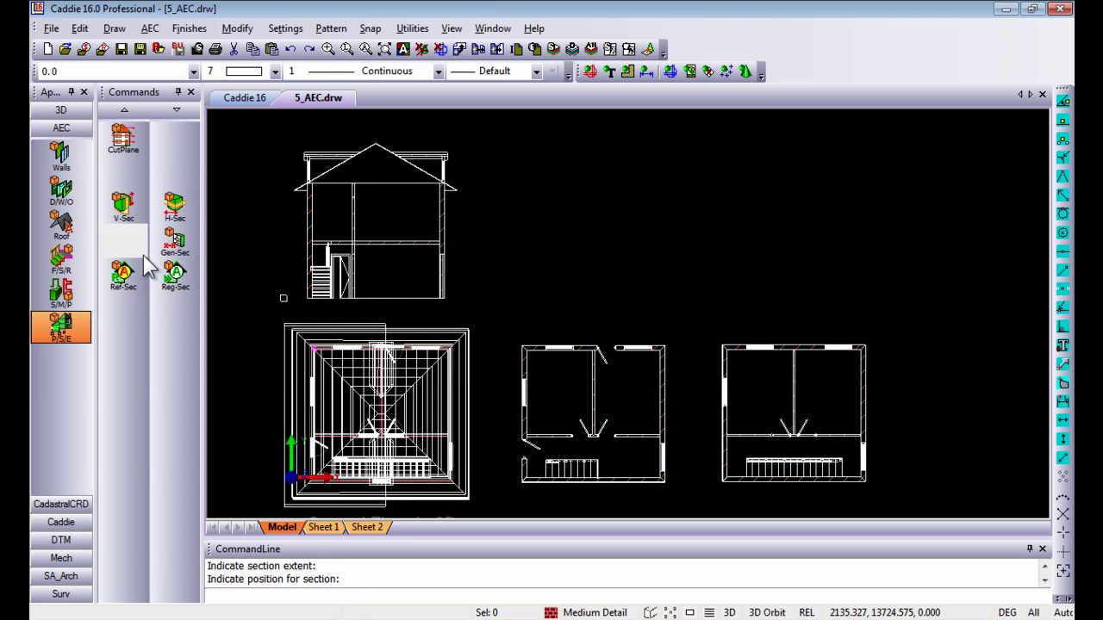
Cut a Quick Section line across the staircase and place the new section right of the first one
{"action": "left_click", "coordinate": [120, 205]}
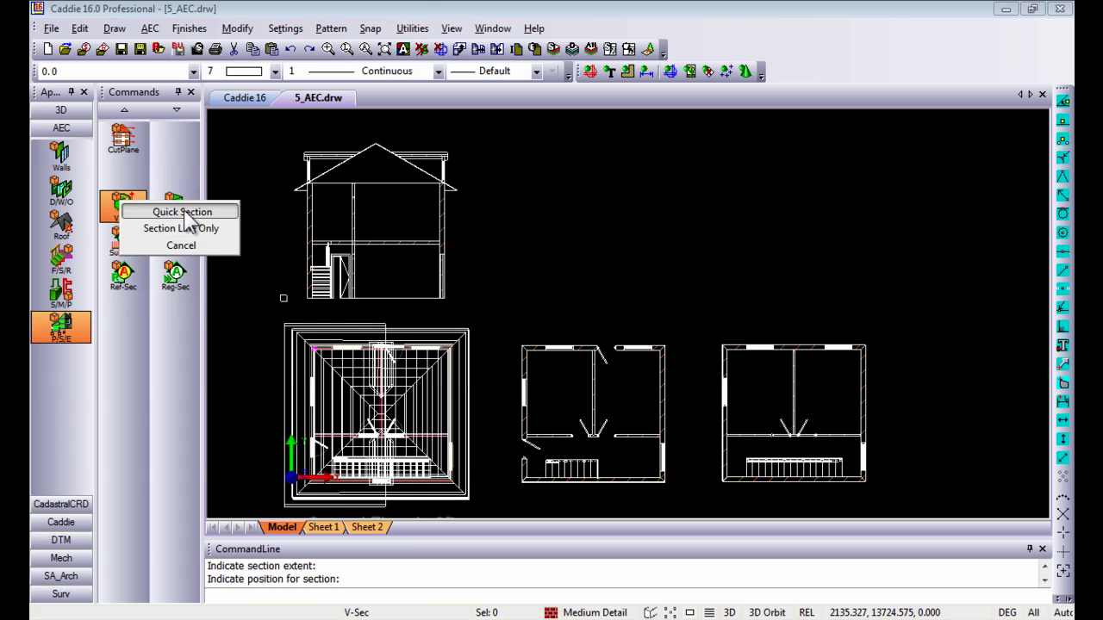
{"action": "left_click", "coordinate": [185, 212]}
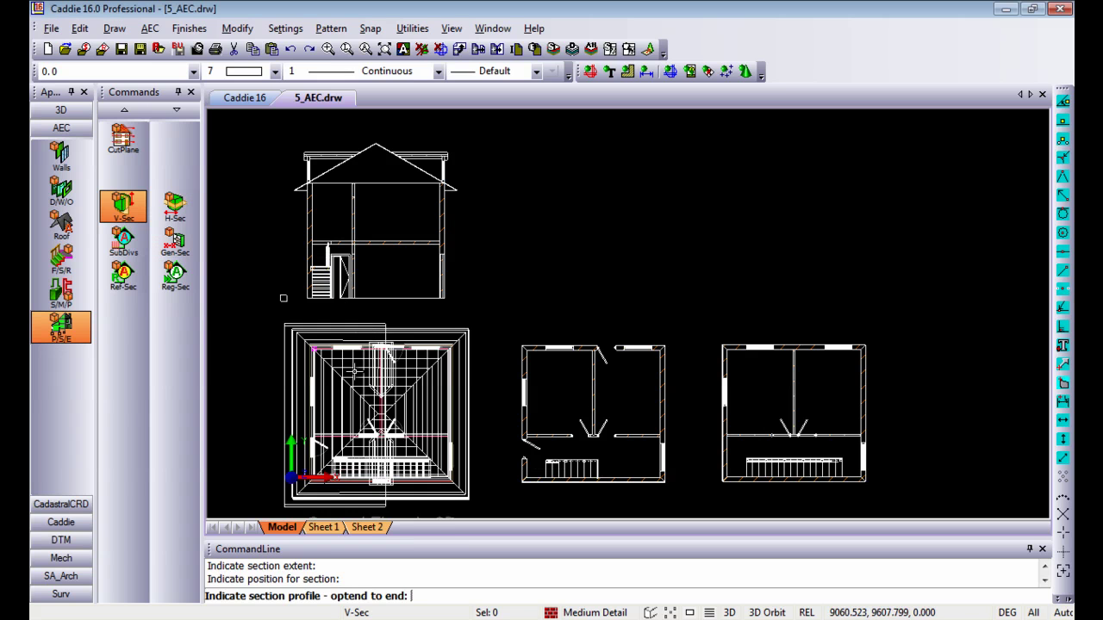
{"action": "left_click", "coordinate": [279, 470]}
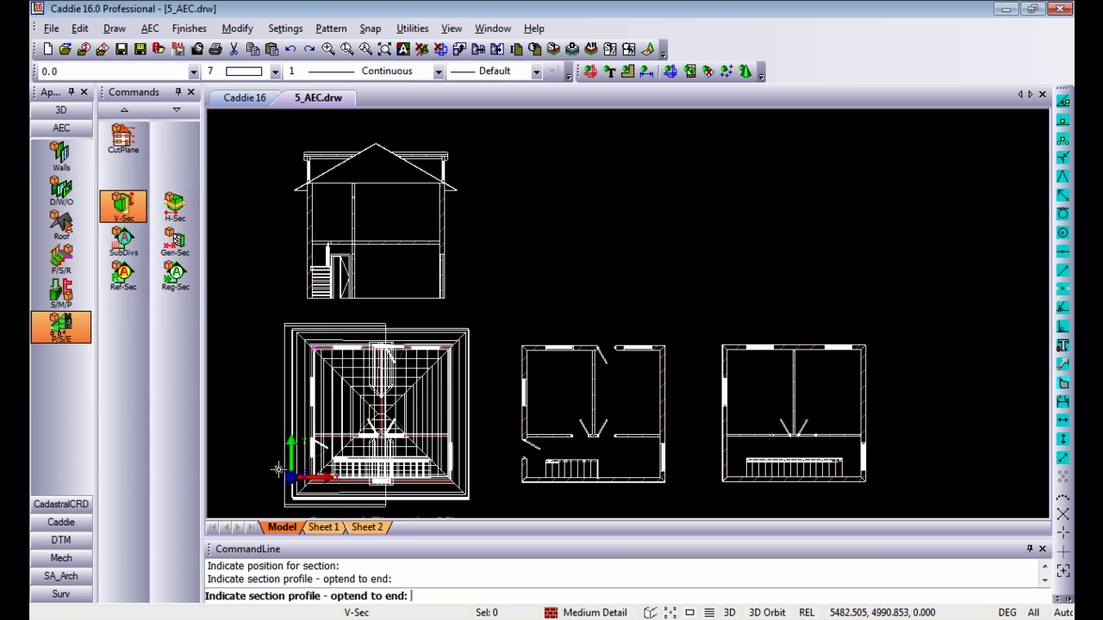
{"action": "left_click", "coordinate": [475, 463]}
{"action": "right_click", "coordinate": [475, 464]}
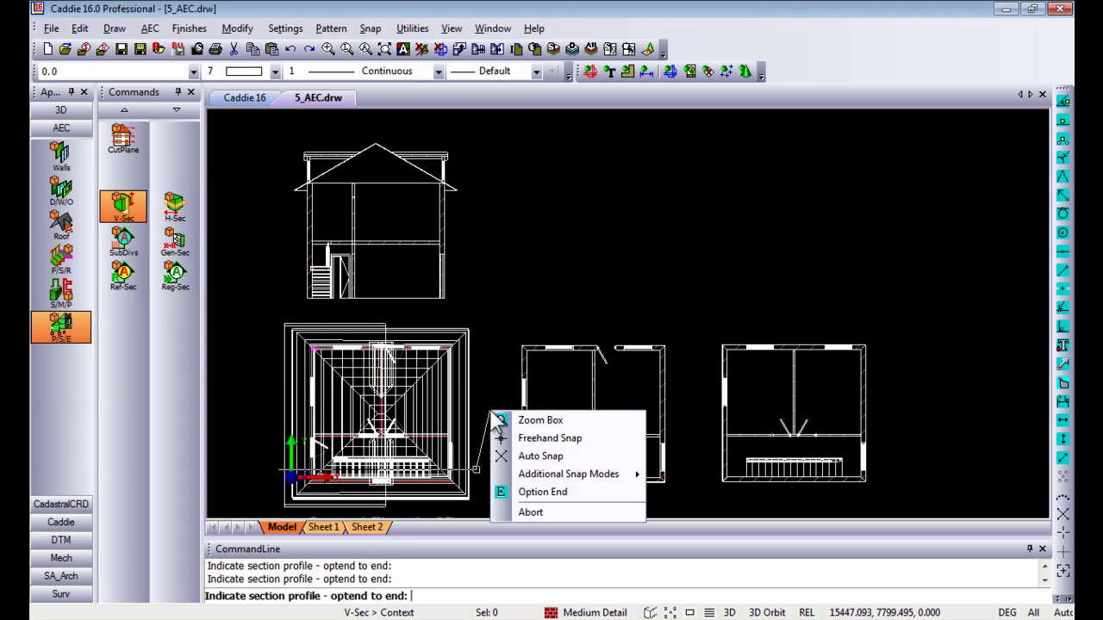
{"action": "left_click", "coordinate": [556, 493]}
{"action": "left_click", "coordinate": [481, 324]}
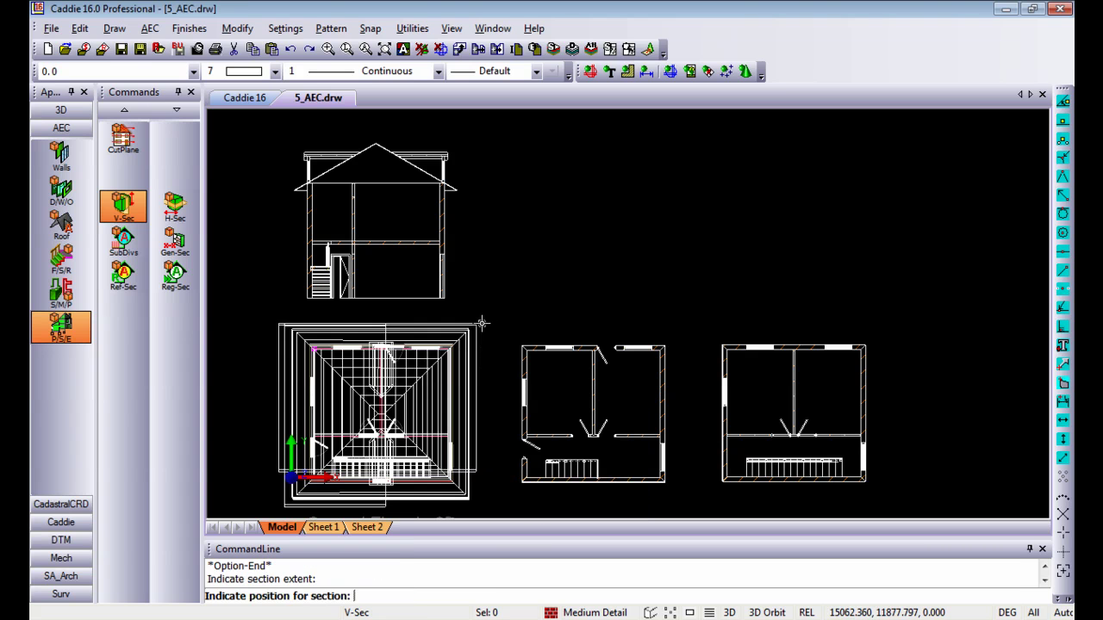
{"action": "left_click", "coordinate": [519, 299]}
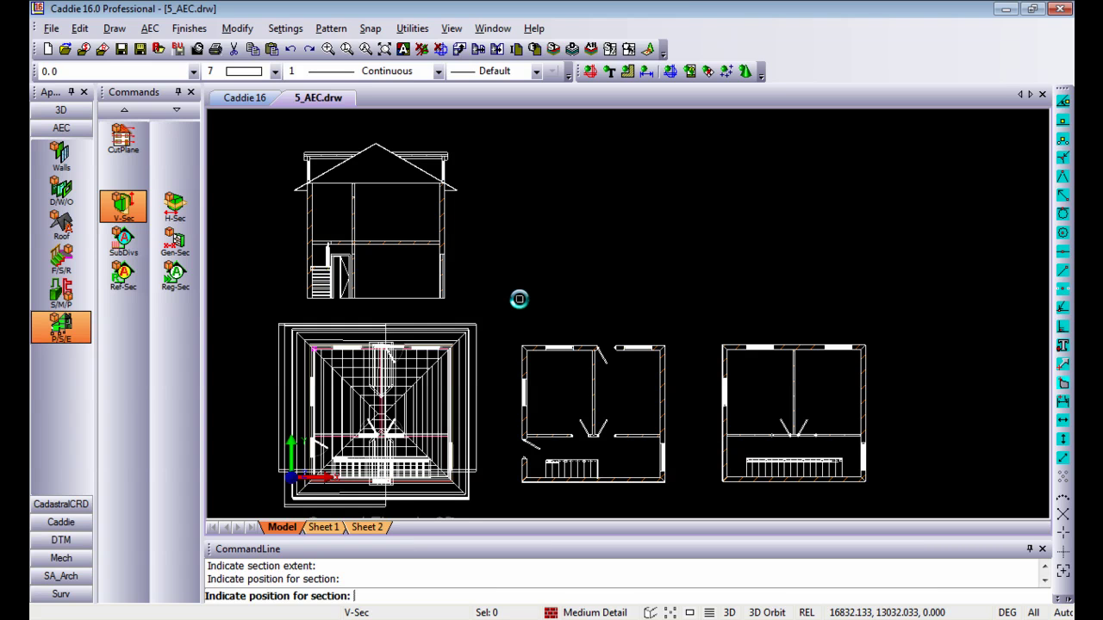
{"action": "left_click", "coordinate": [518, 299]}
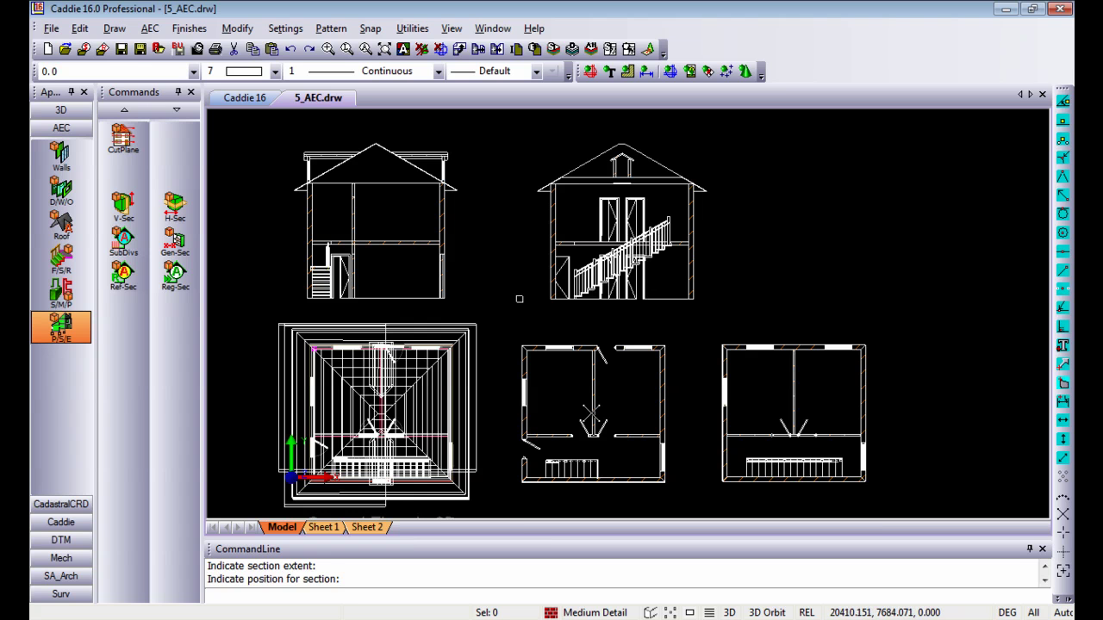
Bring the Ground Floor in 2D plan into view and switch snapping to freehand
{"action": "mouse_move", "coordinate": [595, 409]}
{"action": "middle_mouse_down"}
{"action": "mouse_move", "coordinate": [667, 401]}
{"action": "mouse_move", "coordinate": [667, 384]}
{"action": "middle_mouse_up"}
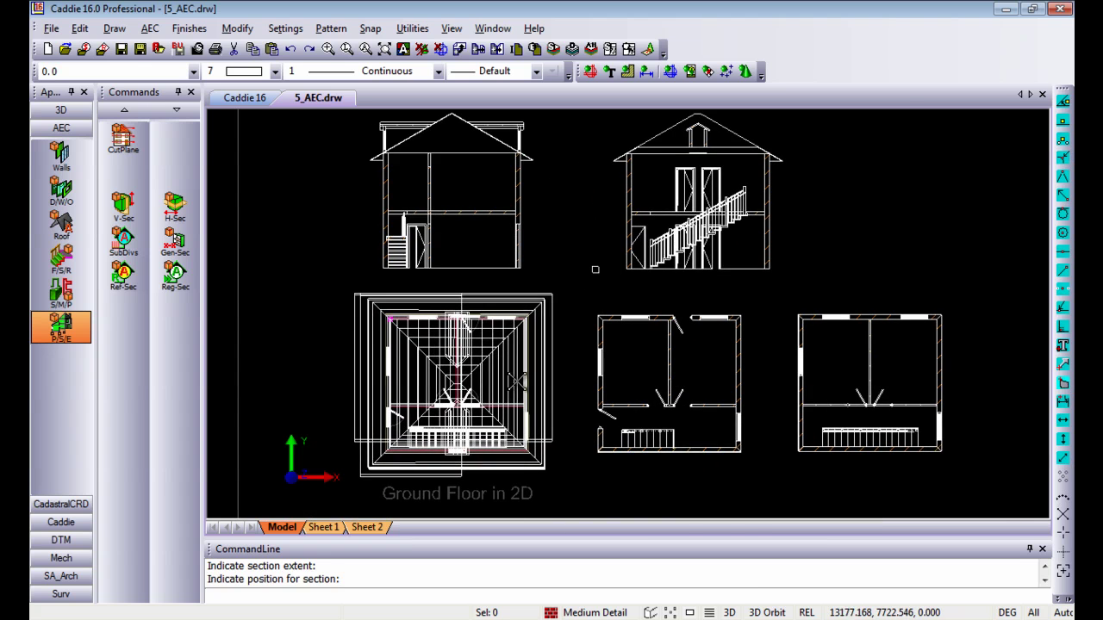
{"action": "scroll", "coordinate": [517, 381], "scroll_direction": "down", "scroll_amount": 2}
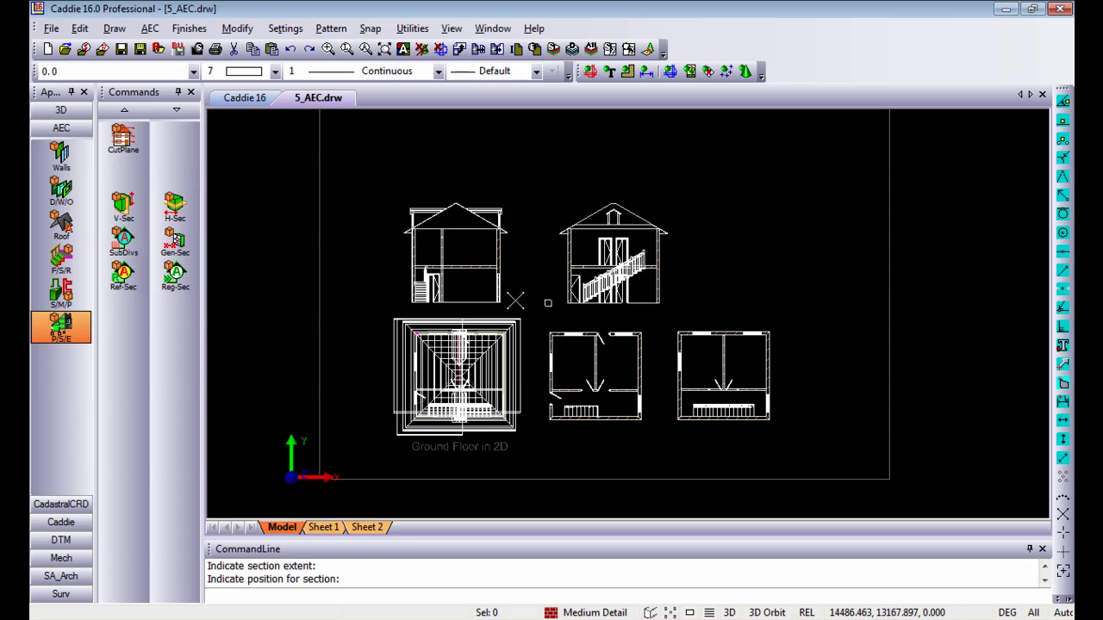
{"action": "right_click", "coordinate": [517, 303]}
{"action": "left_click", "coordinate": [558, 329]}
Create Plane on UCS 3D planes over a rectangle enclosing the ground floor plan
{"action": "left_click", "coordinate": [64, 112]}
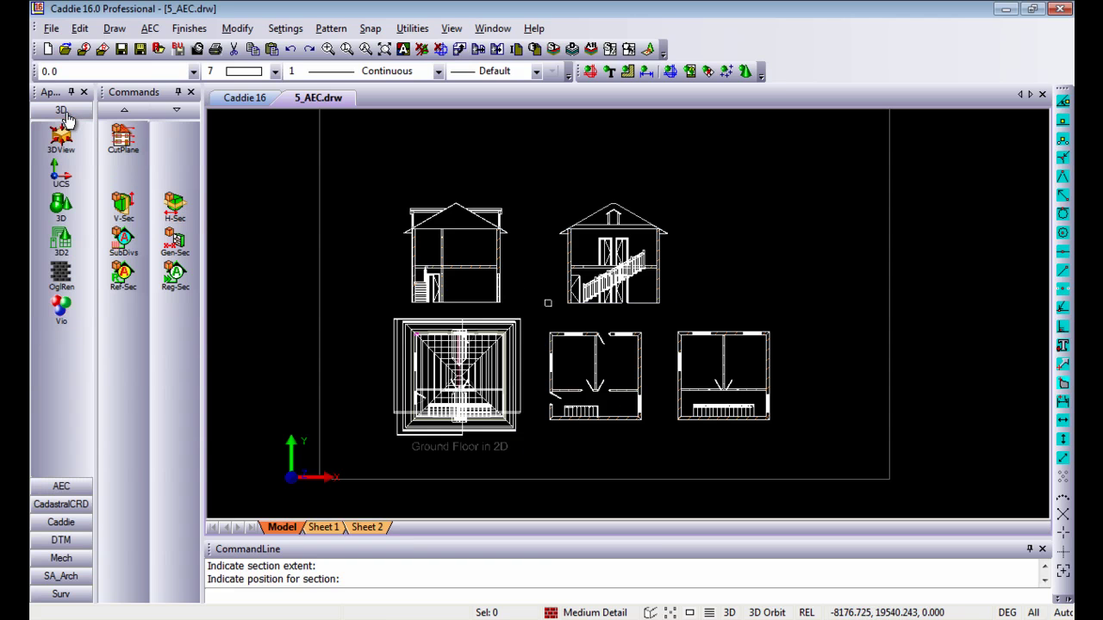
{"action": "left_click", "coordinate": [58, 209]}
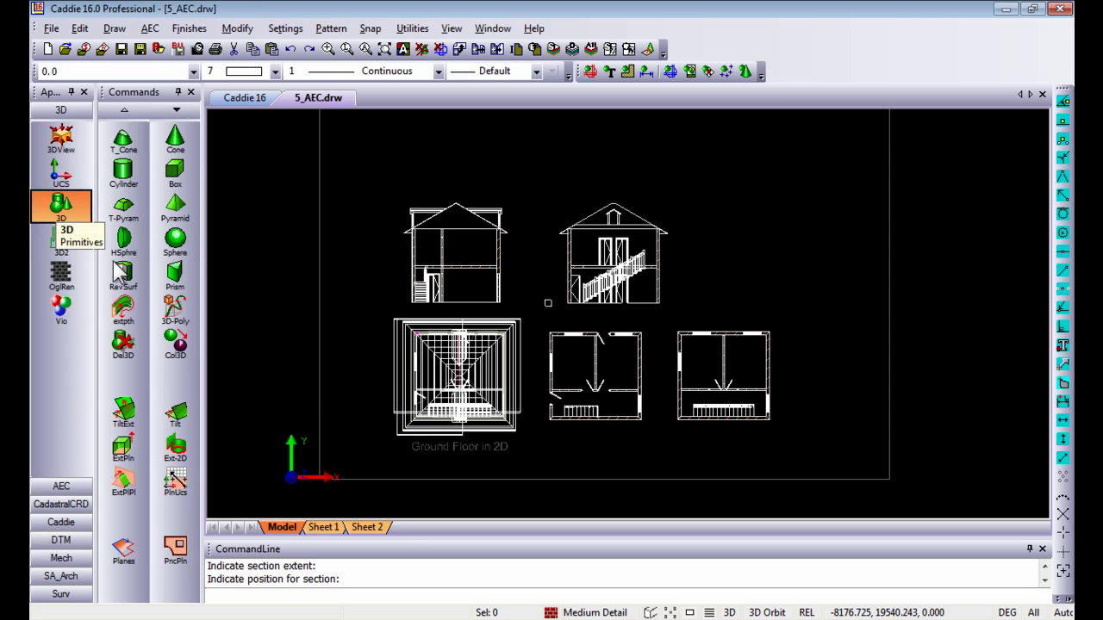
{"action": "left_click", "coordinate": [123, 552]}
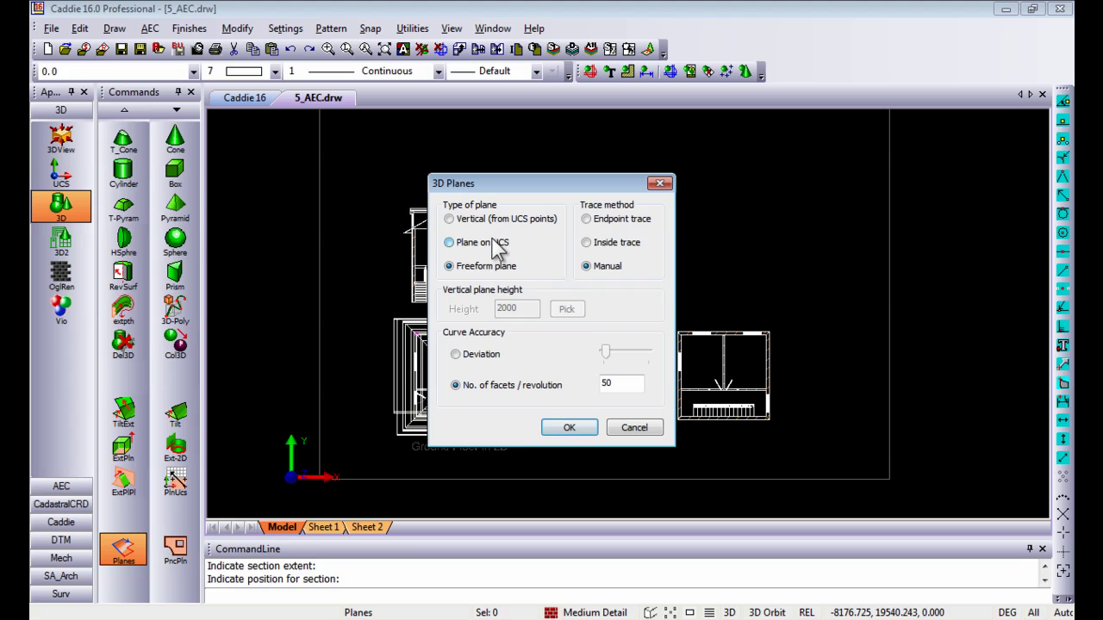
{"action": "left_click", "coordinate": [568, 427]}
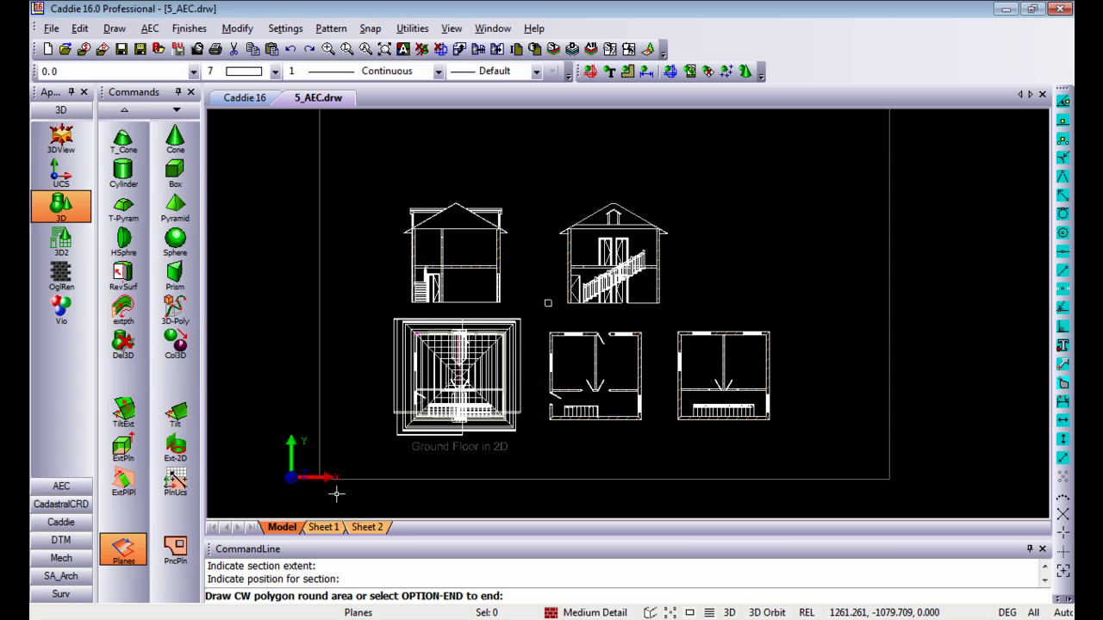
{"action": "left_click", "coordinate": [336, 494]}
{"action": "left_click", "coordinate": [560, 279]}
{"action": "right_click", "coordinate": [560, 278]}
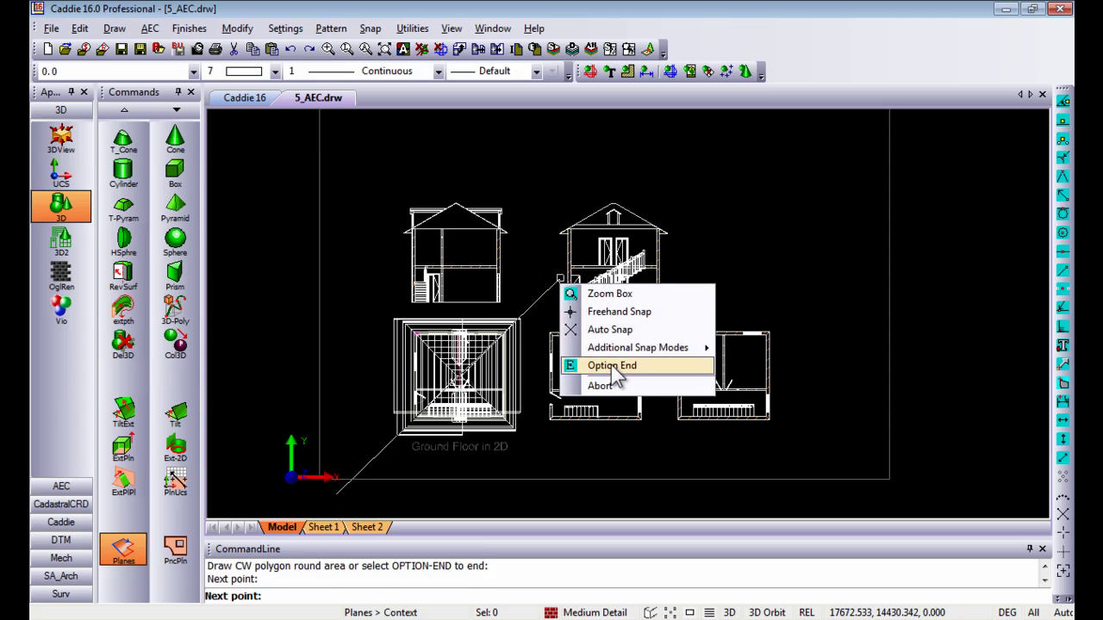
{"action": "left_click", "coordinate": [613, 366]}
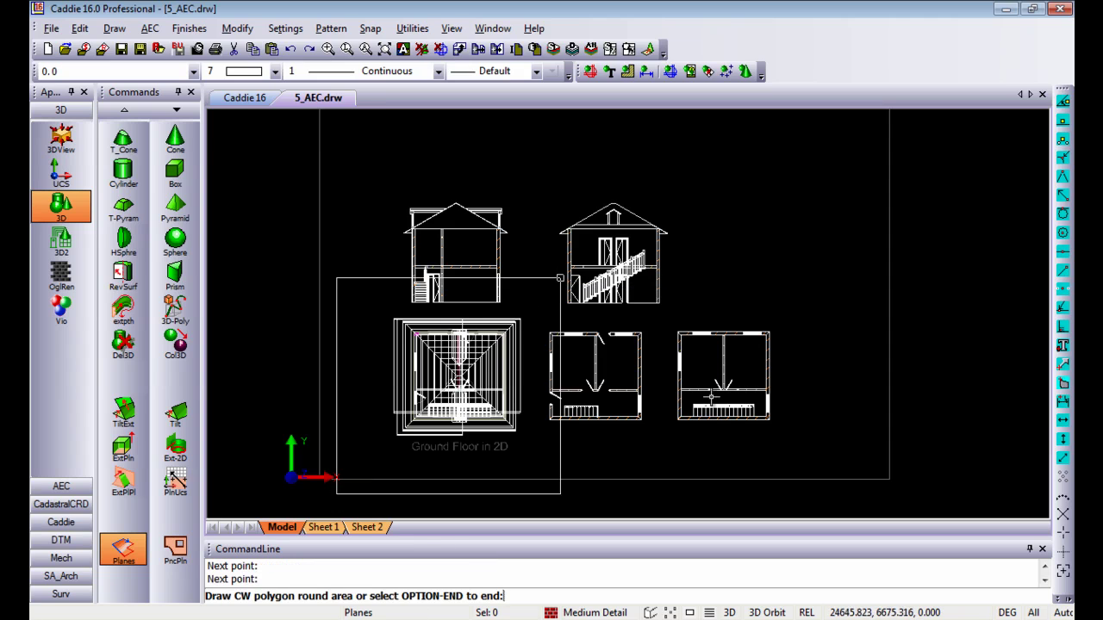
{"action": "scroll", "coordinate": [613, 366], "scroll_direction": "up", "scroll_amount": 2}
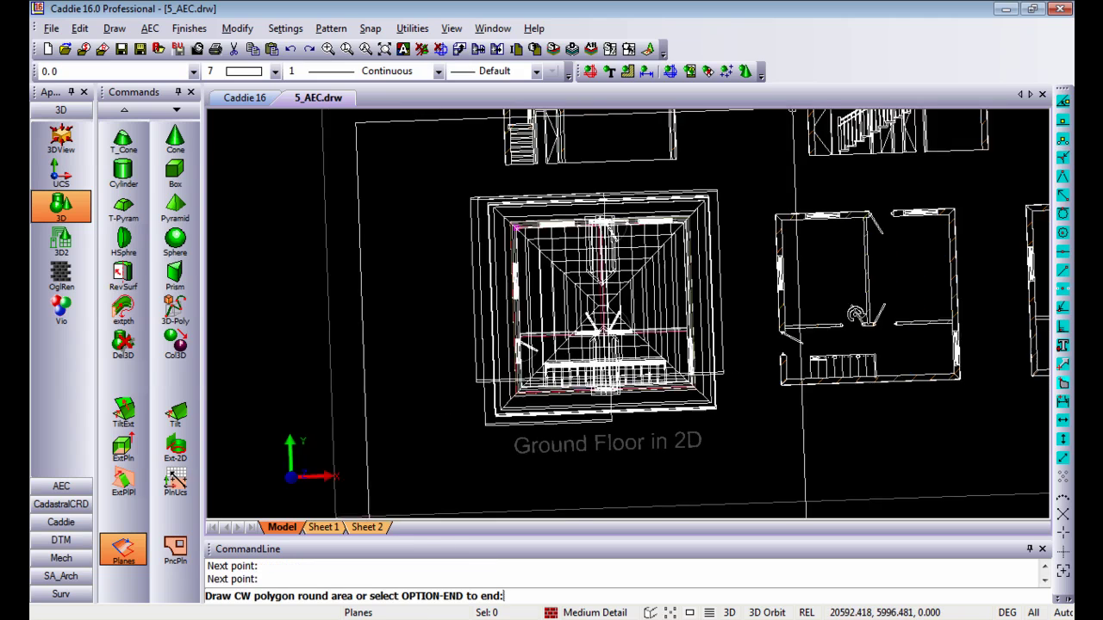
Orbit the model into 3D and set the display style to Phong shaded
{"action": "middle_click_drag", "start_coordinate": [675, 336], "coordinate": [705, 298]}
{"action": "scroll", "coordinate": [704, 298], "scroll_direction": "up", "scroll_amount": 4}
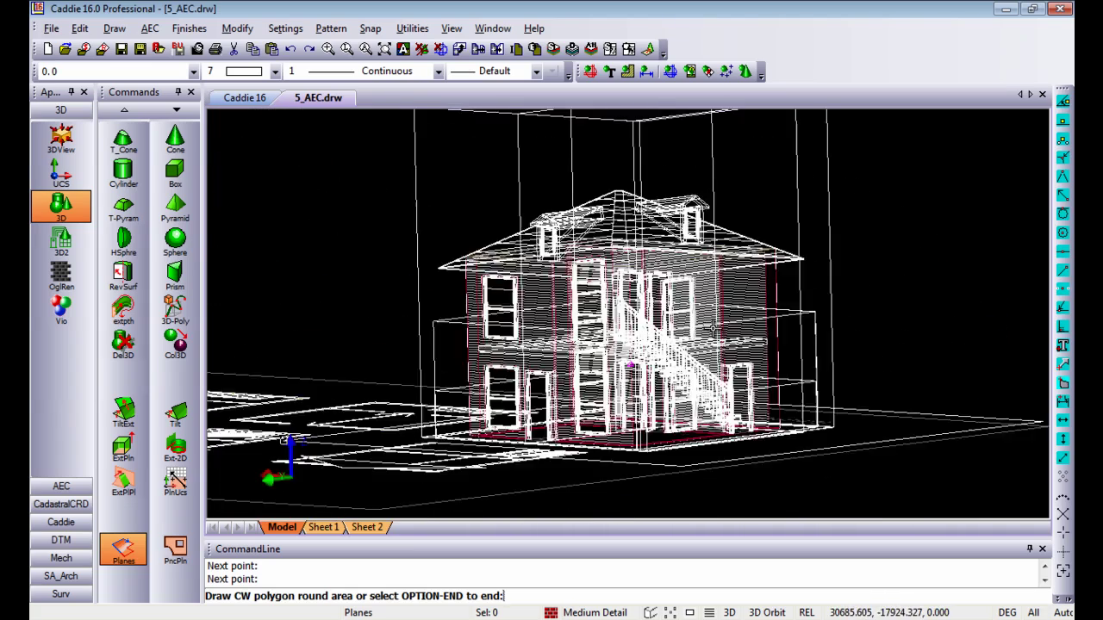
{"action": "left_click", "coordinate": [690, 613]}
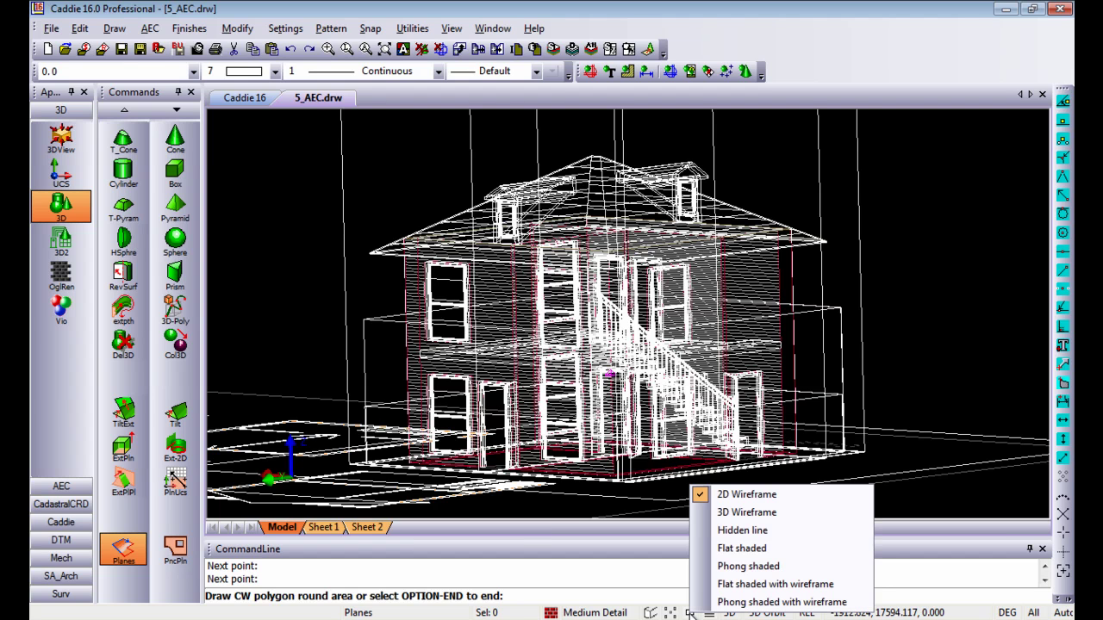
{"action": "left_click", "coordinate": [746, 567]}
Turn on perspective and orbit the shaded house to a corner view
{"action": "left_click_drag", "start_coordinate": [660, 337], "coordinate": [652, 359]}
{"action": "left_click_drag", "start_coordinate": [853, 387], "coordinate": [707, 397]}
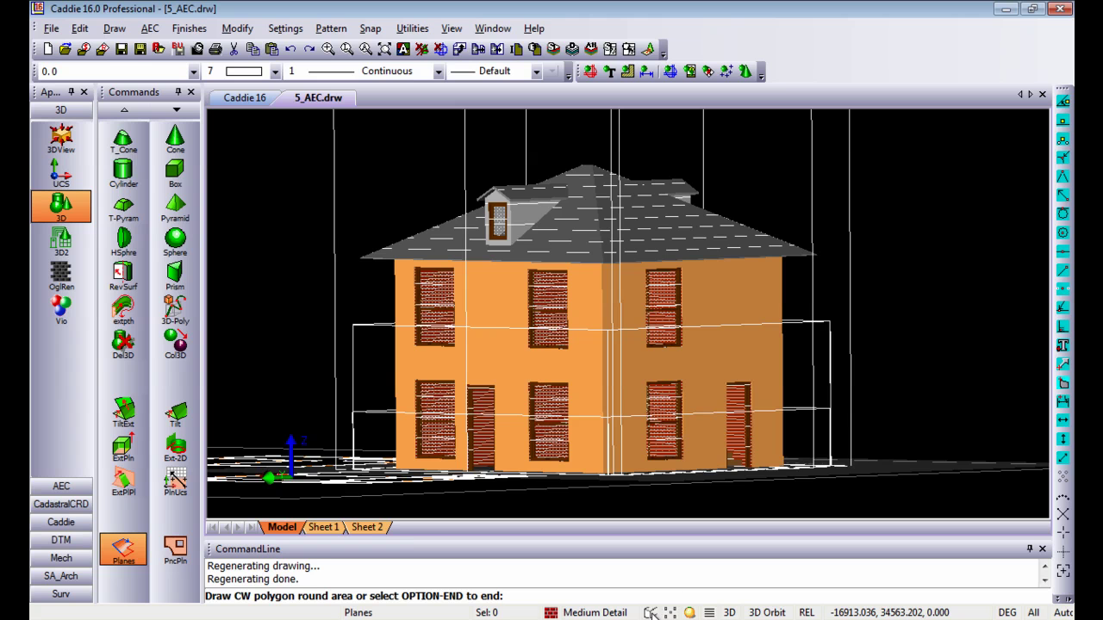
{"action": "key", "text": "p"}
{"action": "left_click_drag", "start_coordinate": [647, 345], "coordinate": [661, 280]}
{"action": "right_click", "coordinate": [661, 280]}
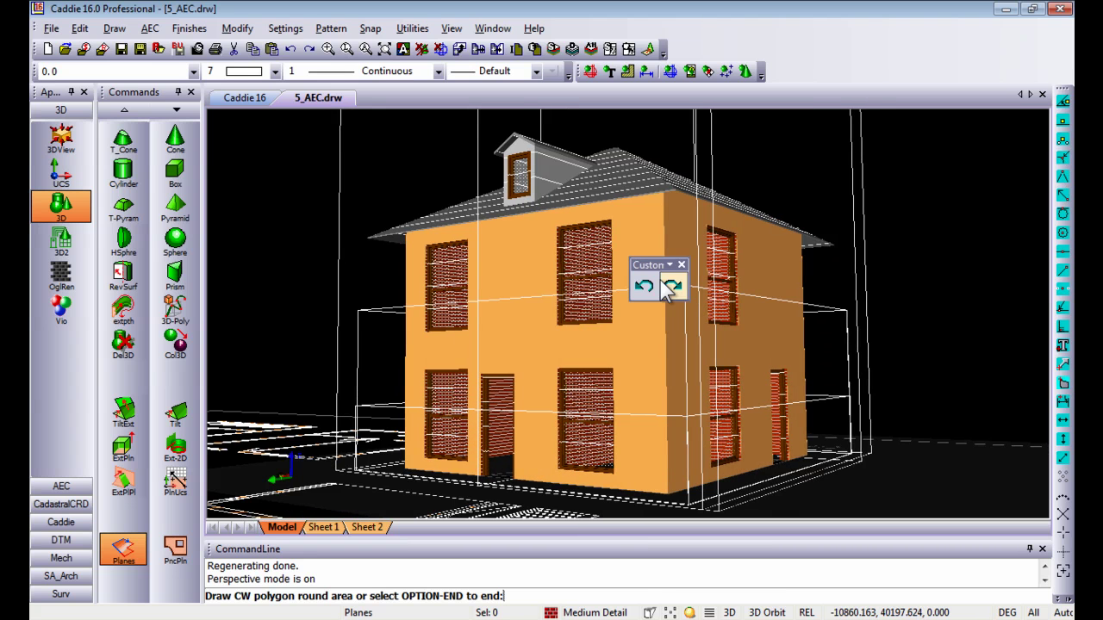
Open the Render dialog from the Vio group after closing the floating Custom toolbar
{"action": "left_click", "coordinate": [73, 312]}
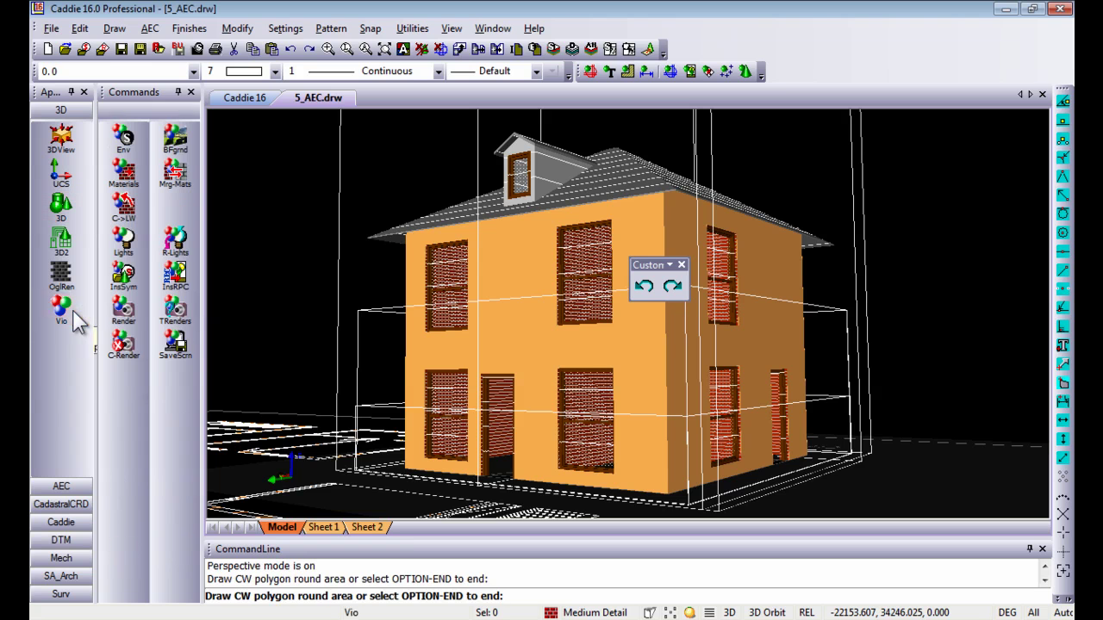
{"action": "left_click", "coordinate": [681, 265]}
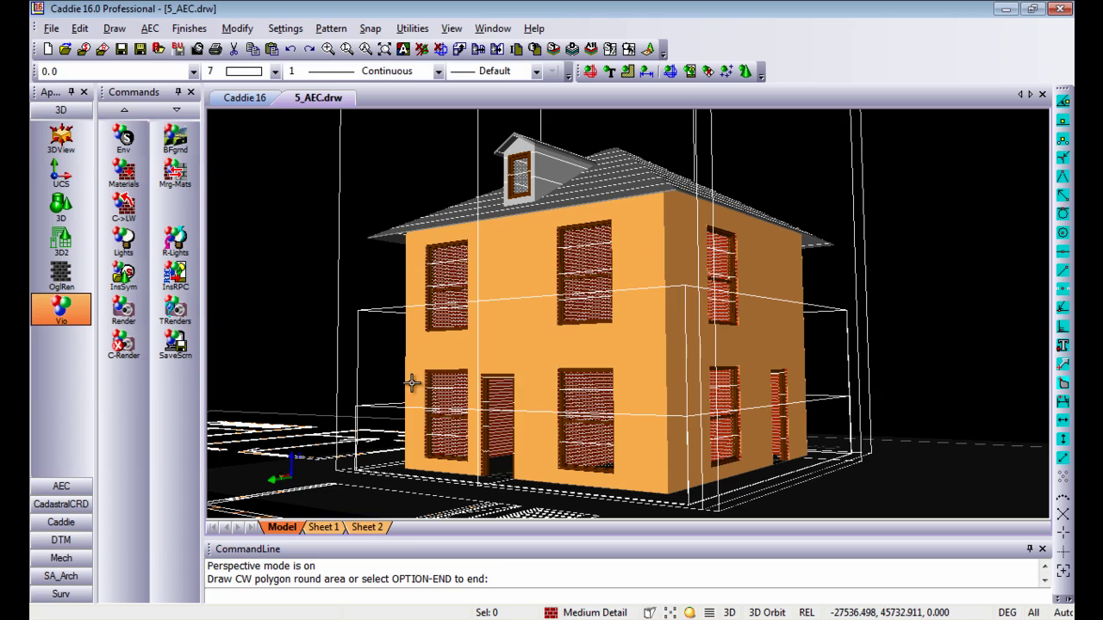
{"action": "left_click", "coordinate": [133, 309]}
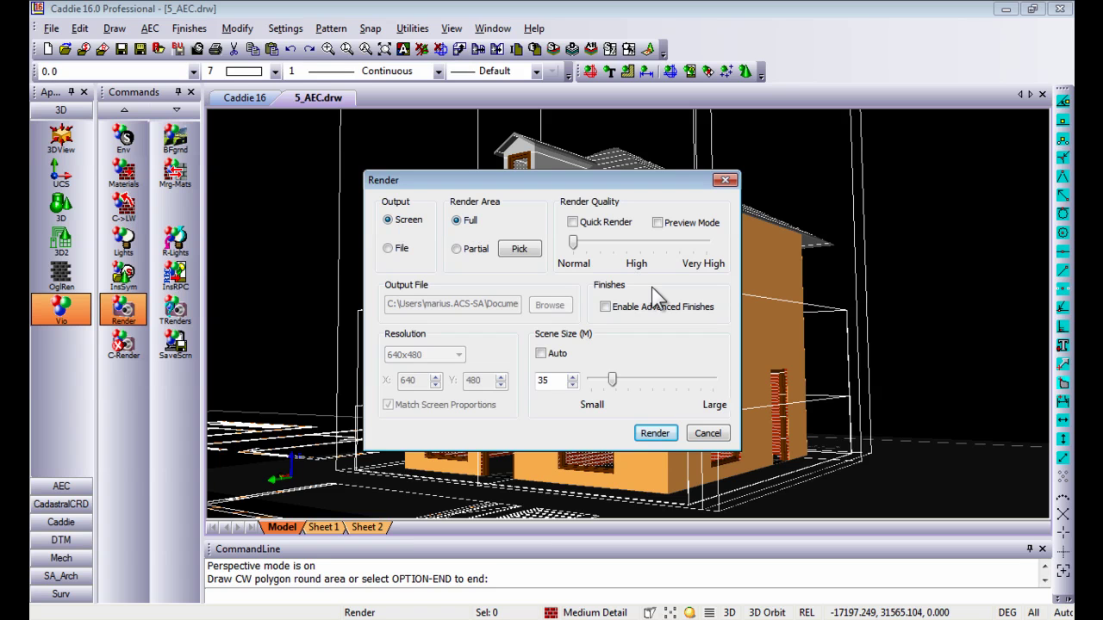
Render the brick house to screen and decline saving the rendered image
{"action": "left_click", "coordinate": [655, 433]}
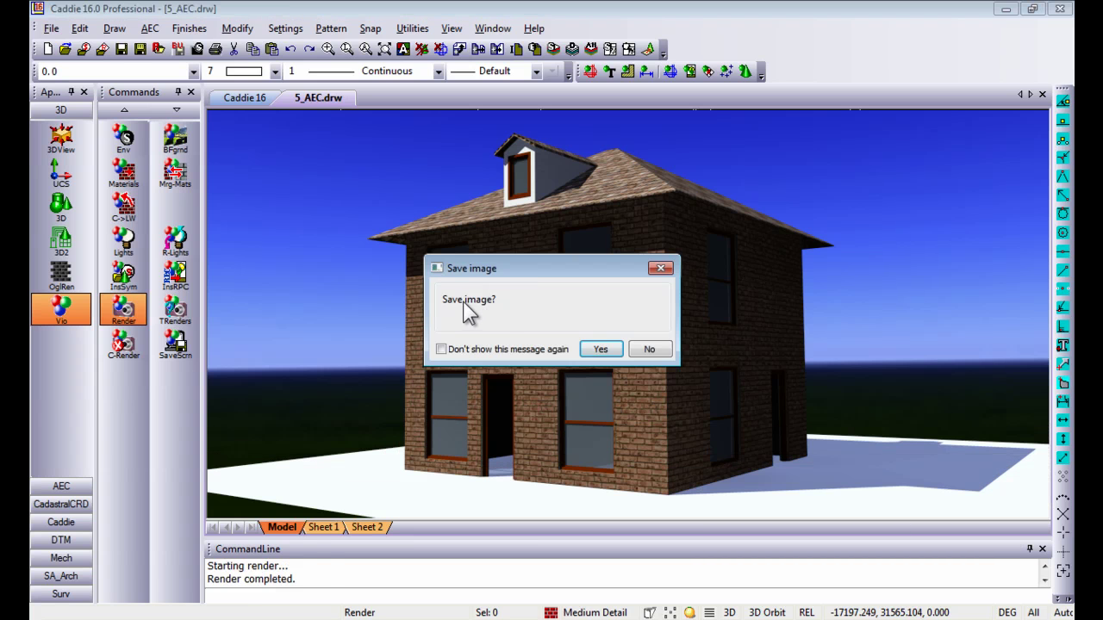
{"action": "left_click", "coordinate": [650, 350]}
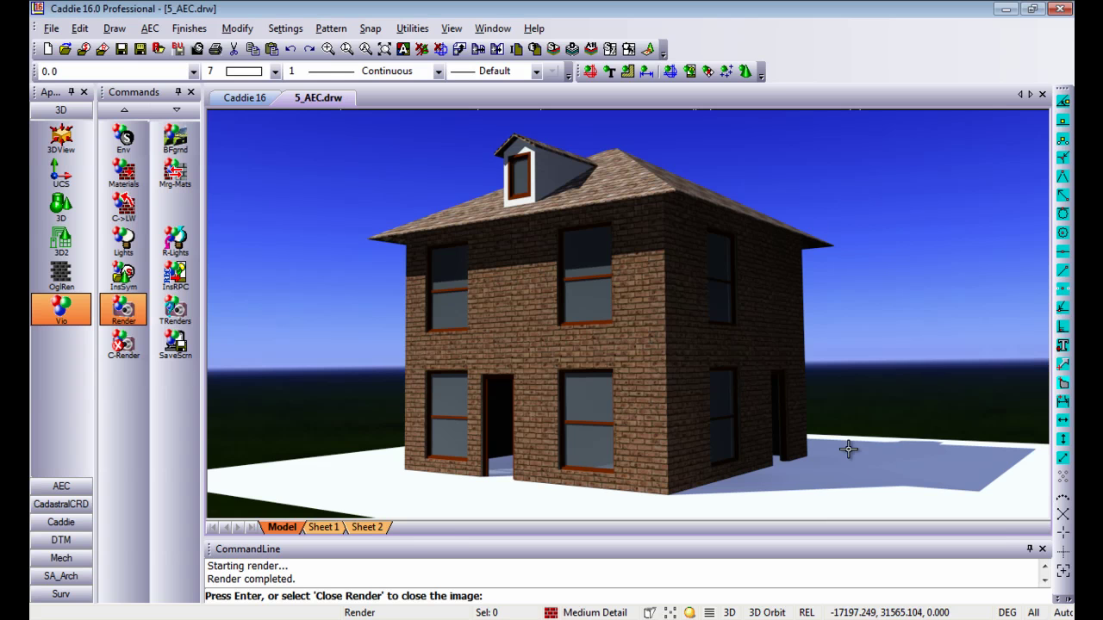